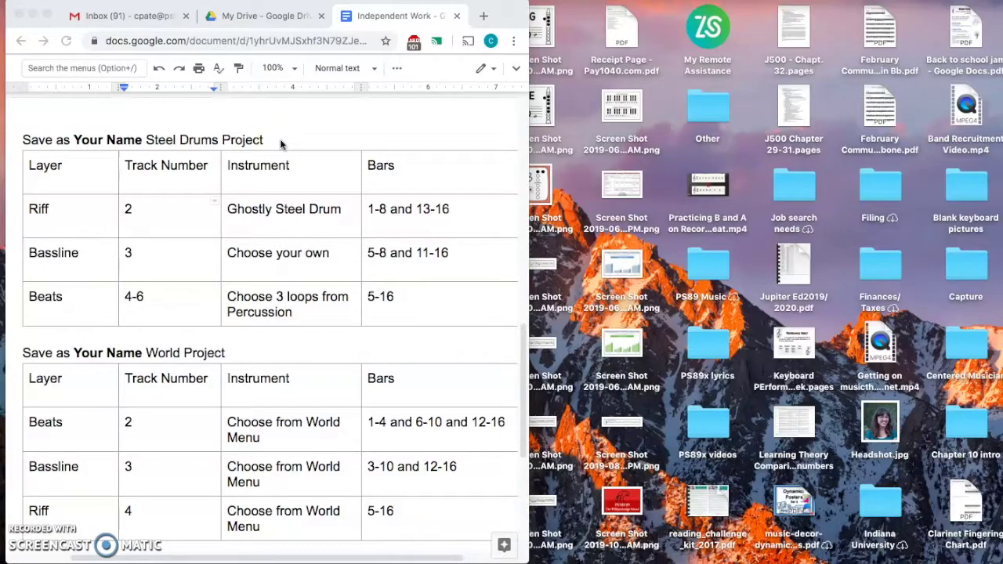
# Switch to GarageBand
pyautogui.press('F4')
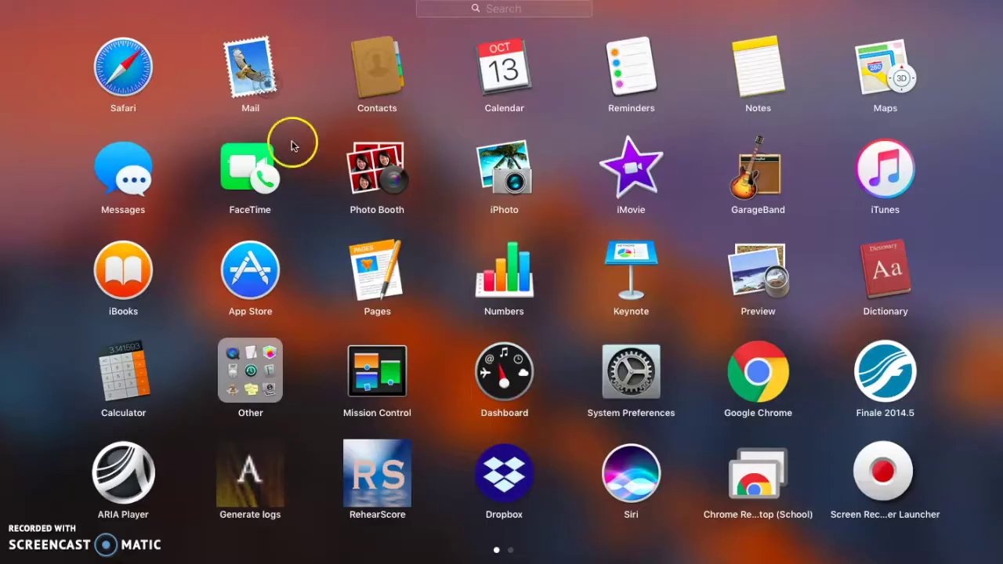
pyautogui.click(753, 182)
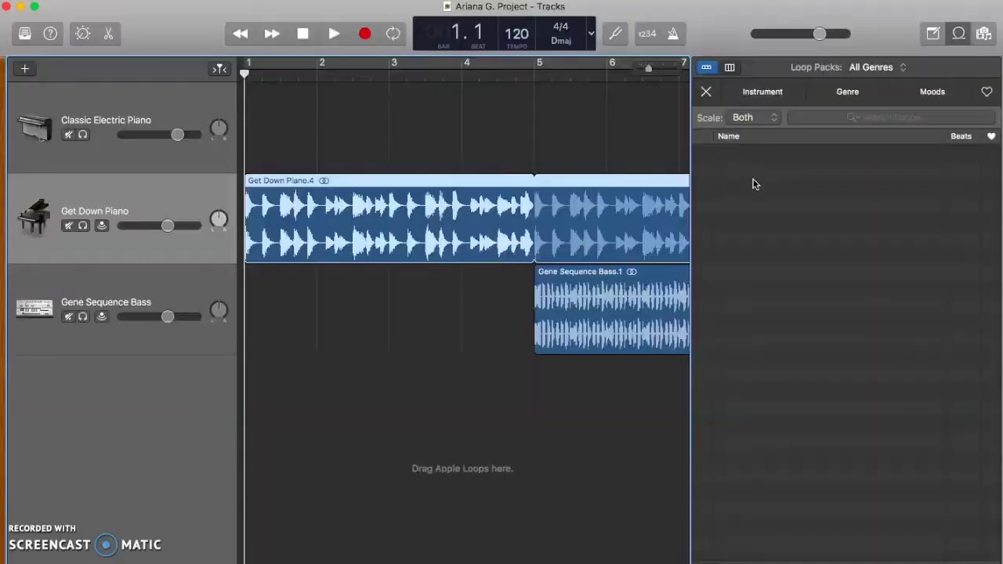
pyautogui.click(598, 312)
pyautogui.press('Delete')
pyautogui.click(348, 196)
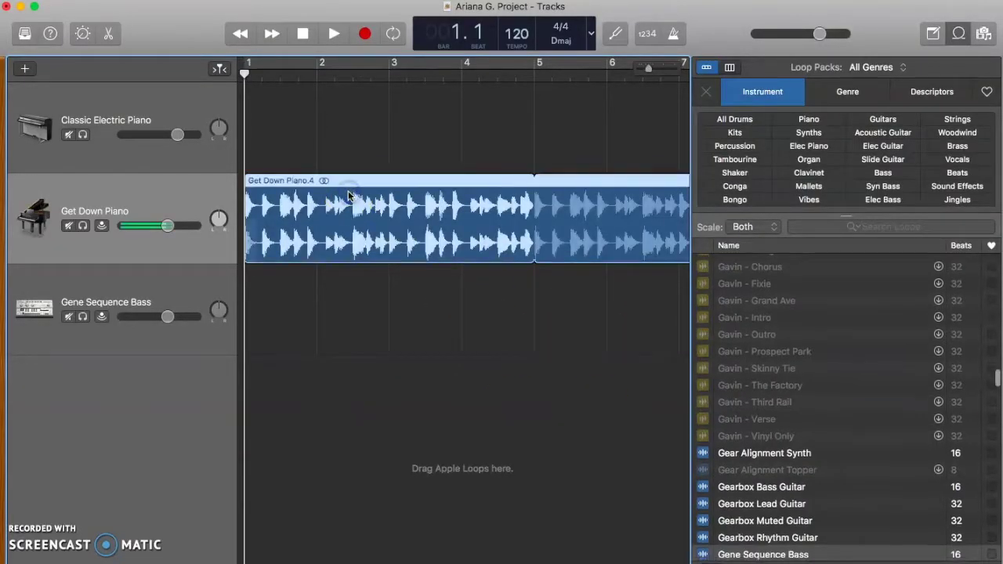
pyautogui.press('Delete')
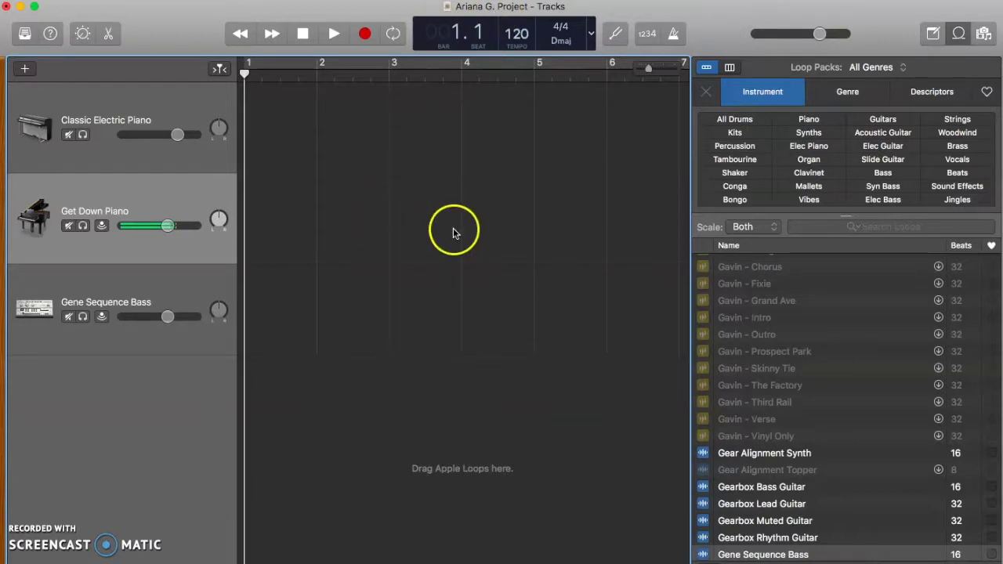
pyautogui.press('super+z')
pyautogui.press('super+z')
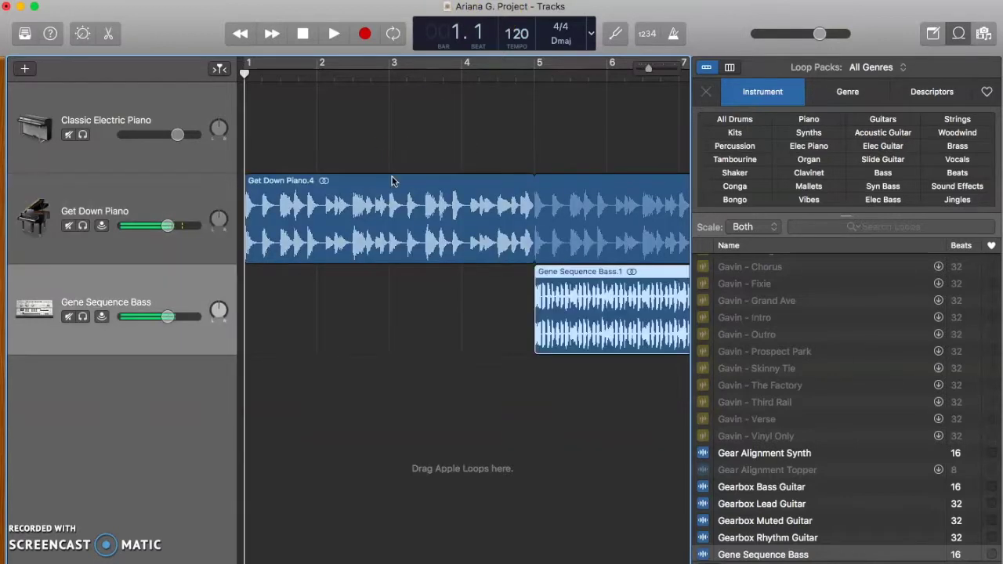
# Close the open piano and bass project and save its changes
pyautogui.moveTo(161, 33); pyautogui.dragTo(159, 101)
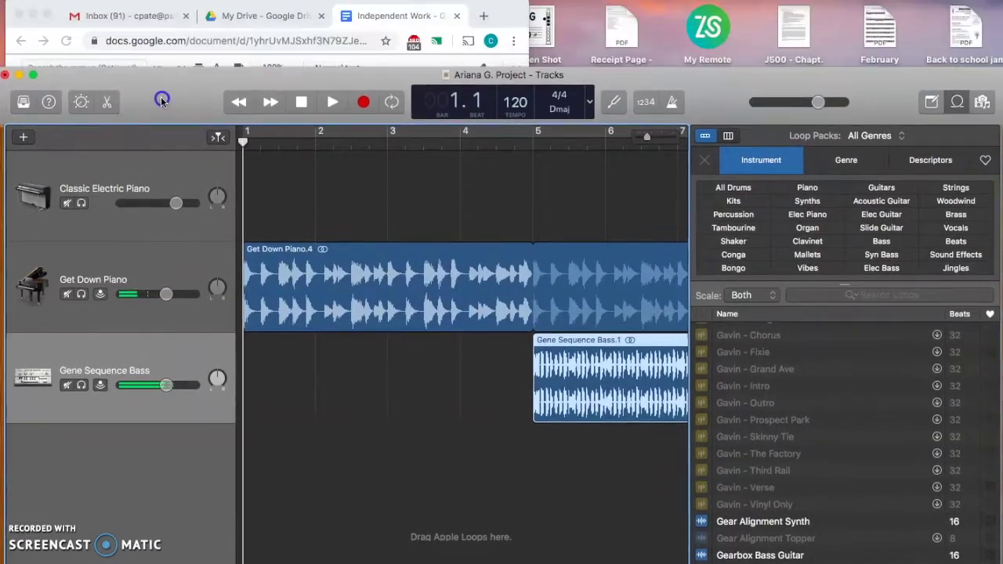
pyautogui.click(5, 74)
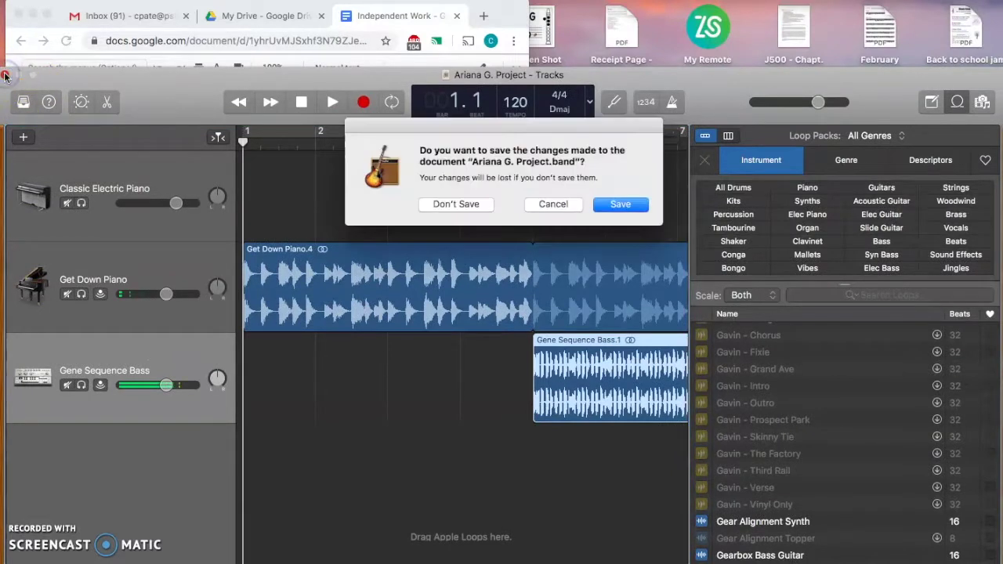
pyautogui.click(619, 206)
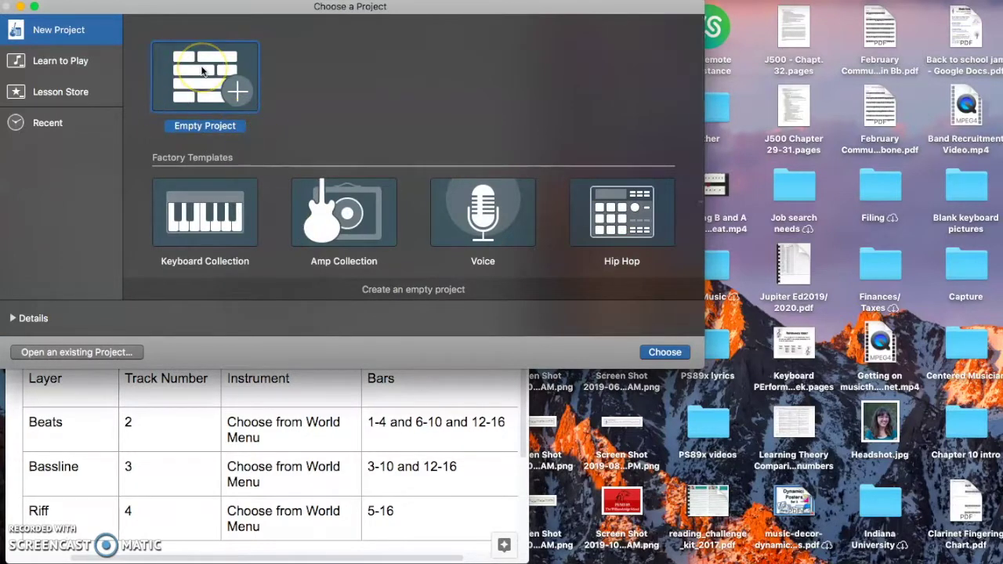
# Create an empty project with a software instrument track and dismiss the Musical Typing keyboard
pyautogui.click(658, 353)
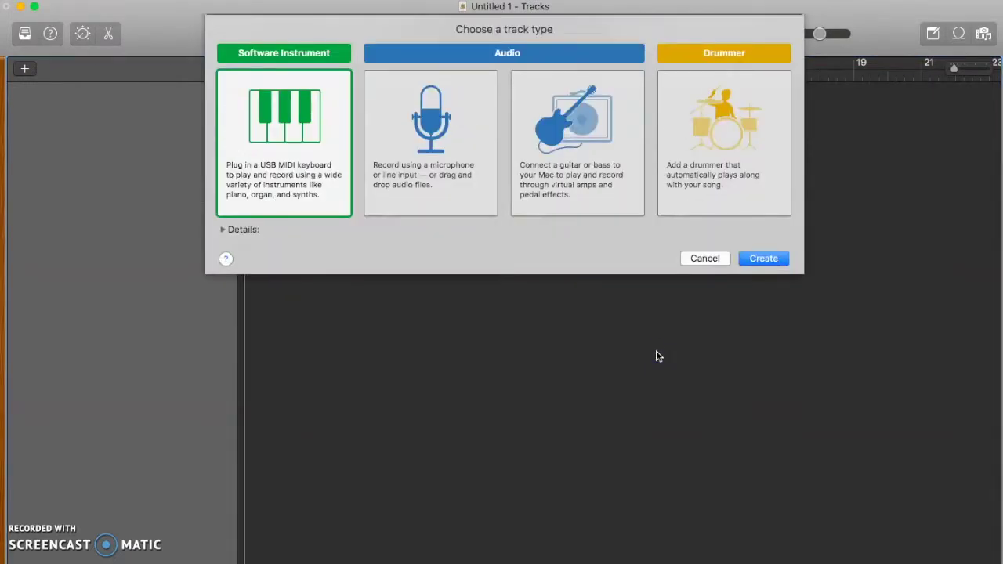
pyautogui.click(293, 150)
pyautogui.click(760, 260)
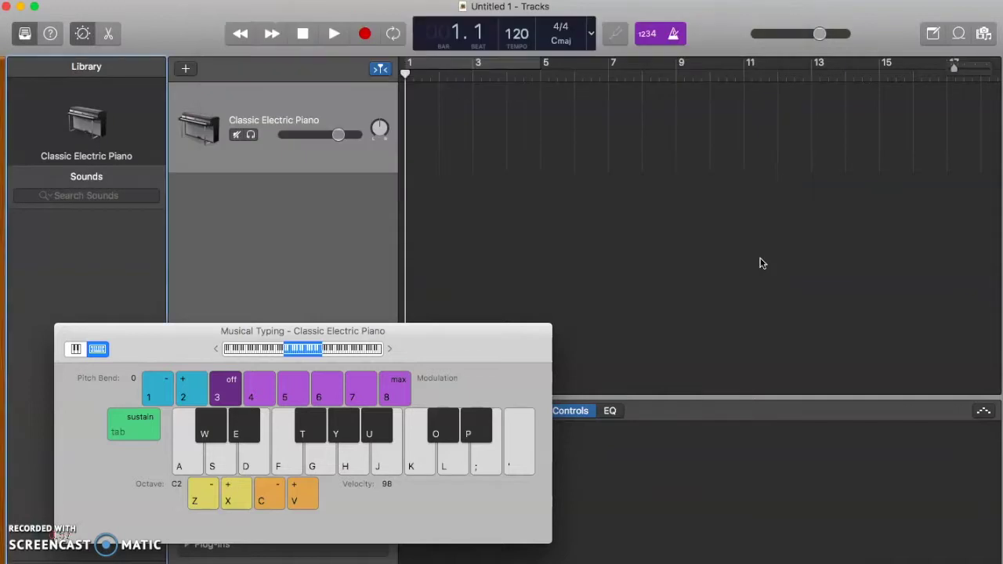
pyautogui.click(65, 330)
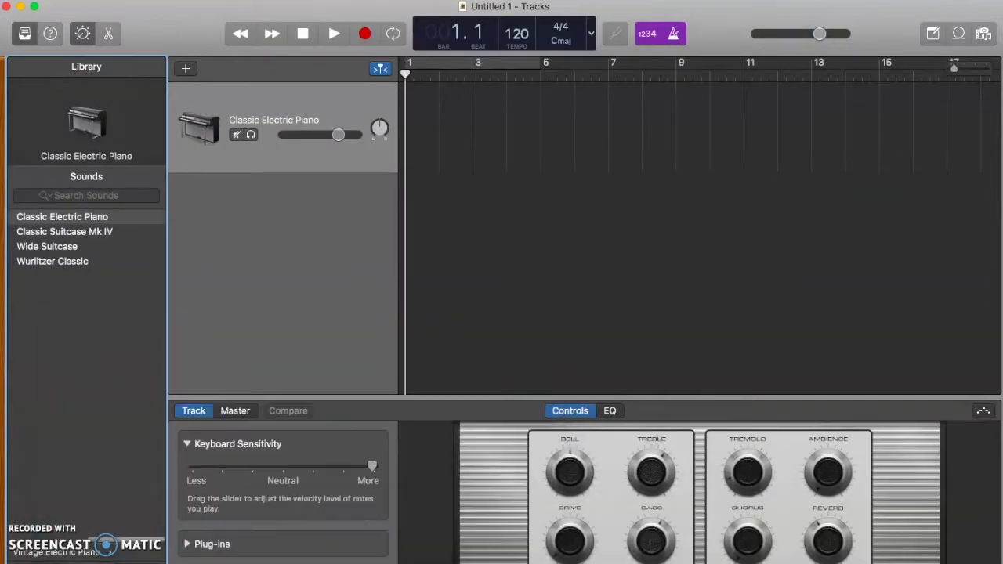
# Hide the Smart Controls and the Library, and lower the project window to expose the browser behind it
pyautogui.moveTo(171, 23); pyautogui.dragTo(170, 95)
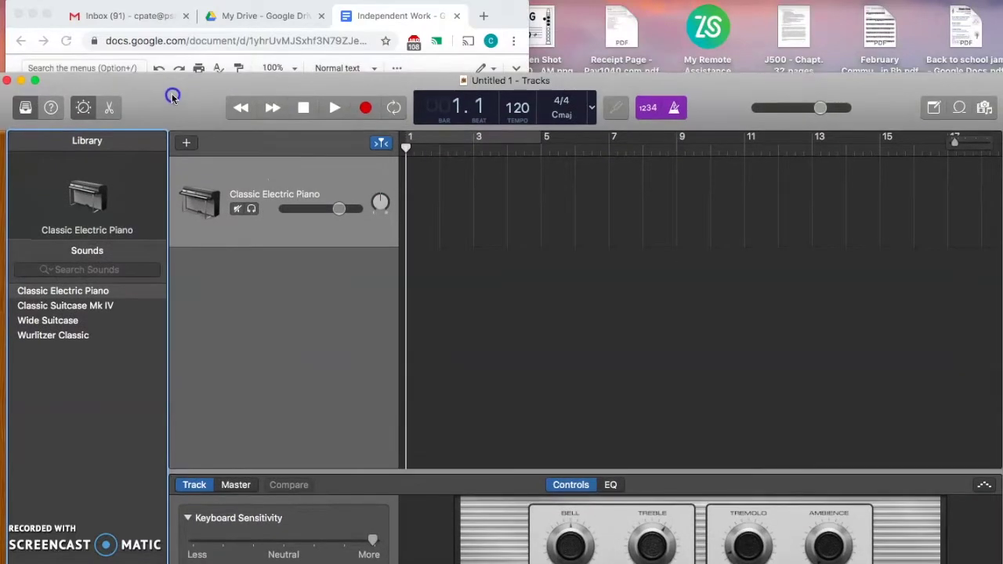
pyautogui.click(83, 107)
pyautogui.click(25, 107)
pyautogui.moveTo(157, 108); pyautogui.dragTo(157, 134)
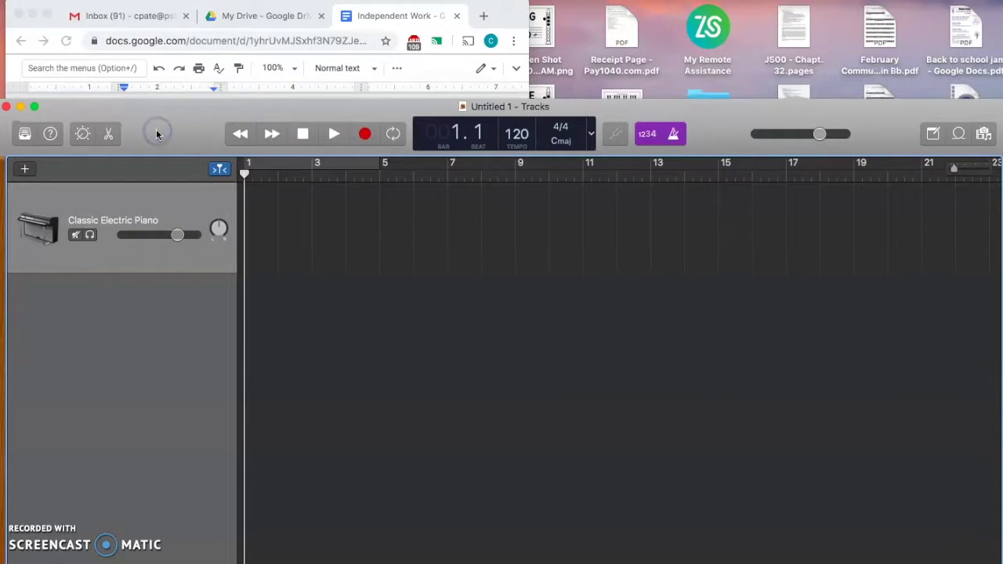
pyautogui.click(66, 41)
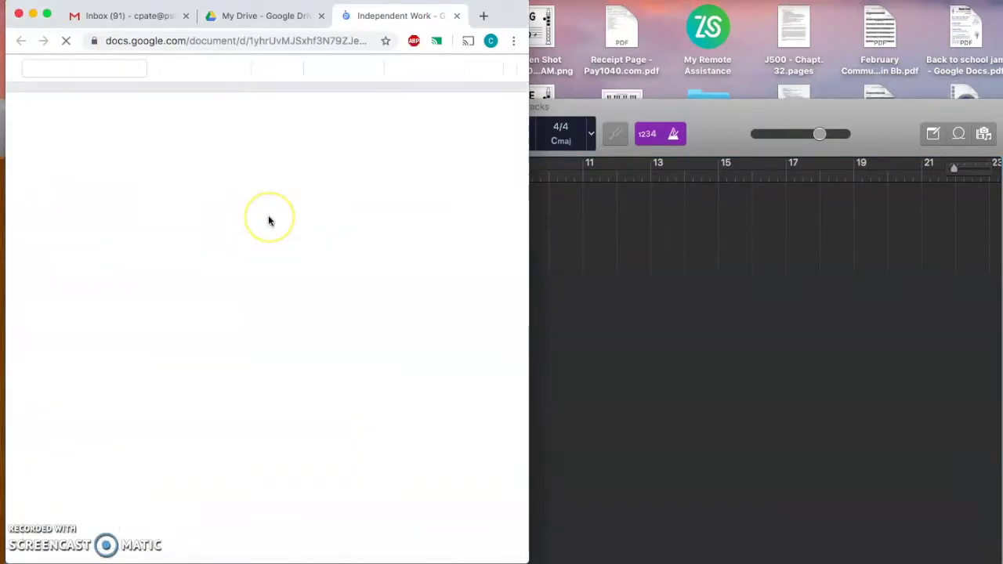
pyautogui.click(459, 17)
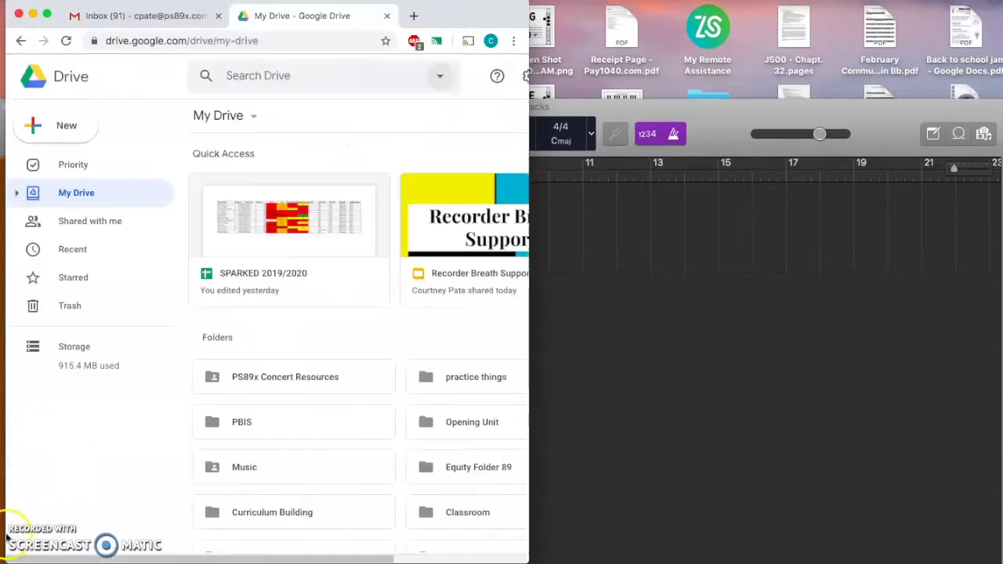
pyautogui.press('super+shift+t')
# Show the loop browser in the GarageBand project and search it for "ghostly"
pyautogui.click(650, 351)
pyautogui.click(982, 133)
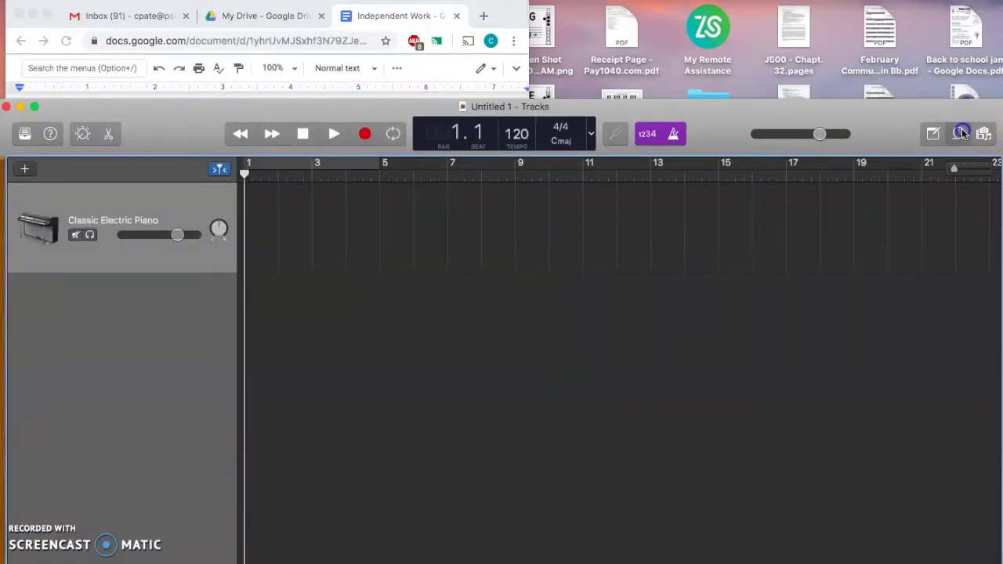
pyautogui.click(880, 218)
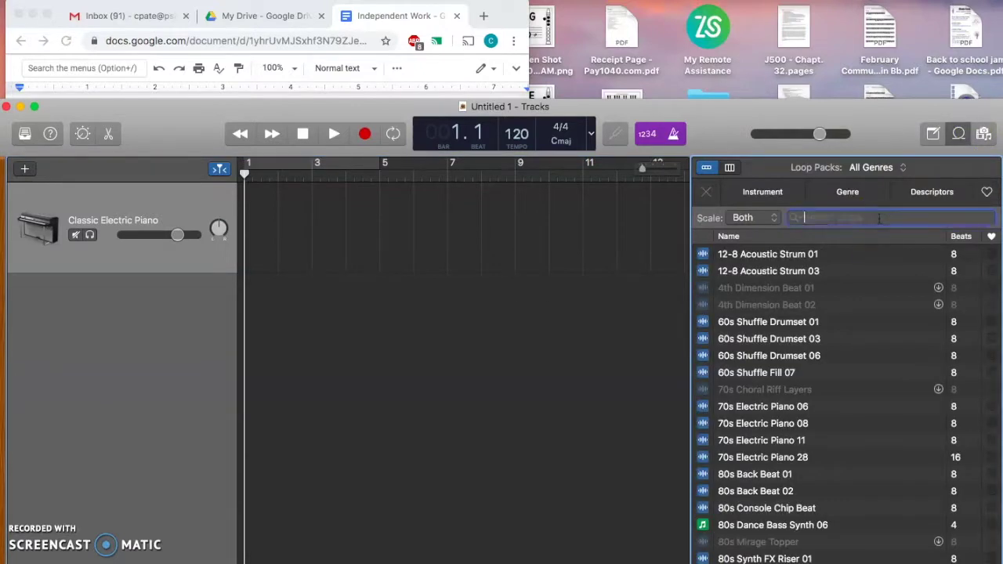
pyautogui.write('ghostly')
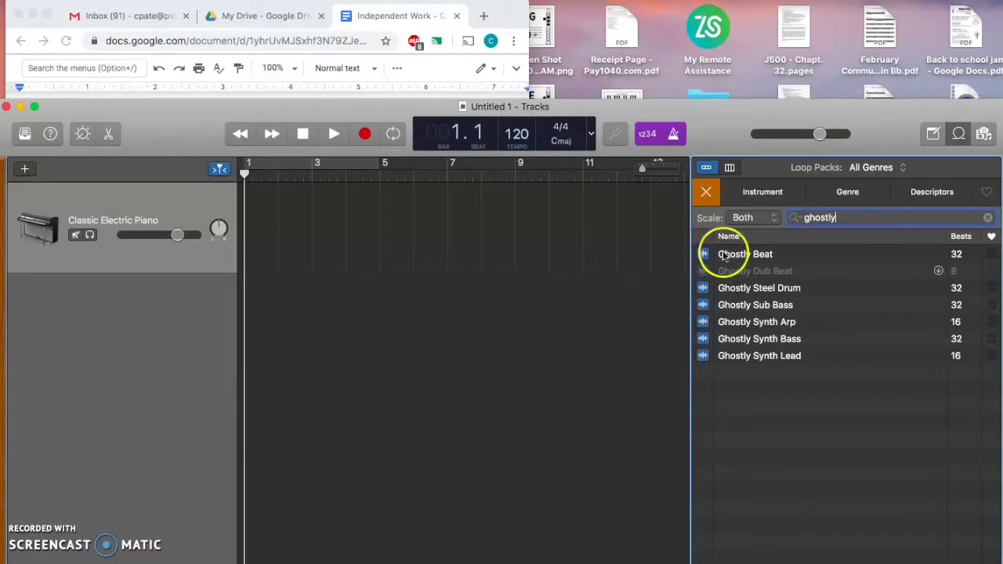
pyautogui.moveTo(730, 254); pyautogui.dragTo(253, 313)
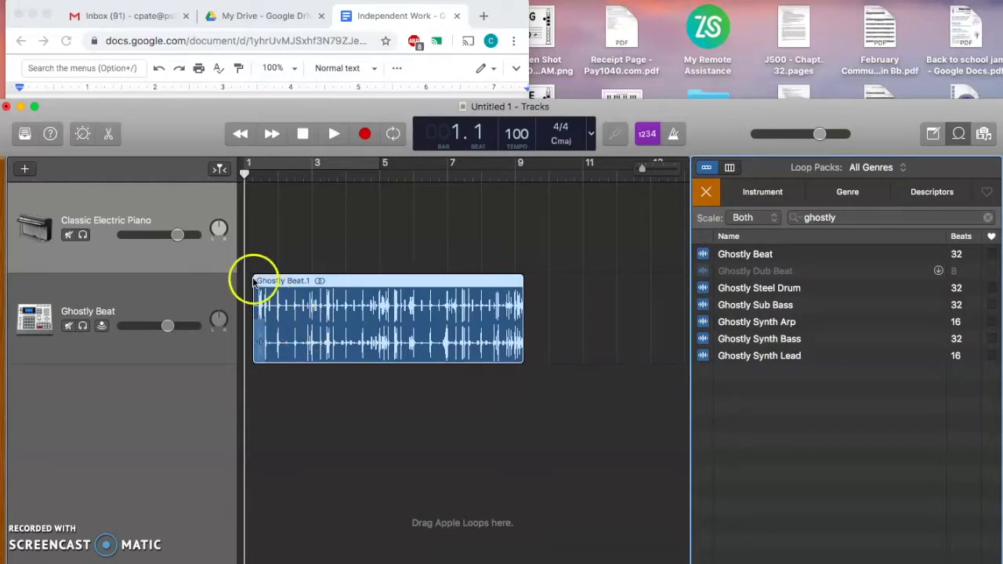
pyautogui.click(331, 313)
pyautogui.press('Delete')
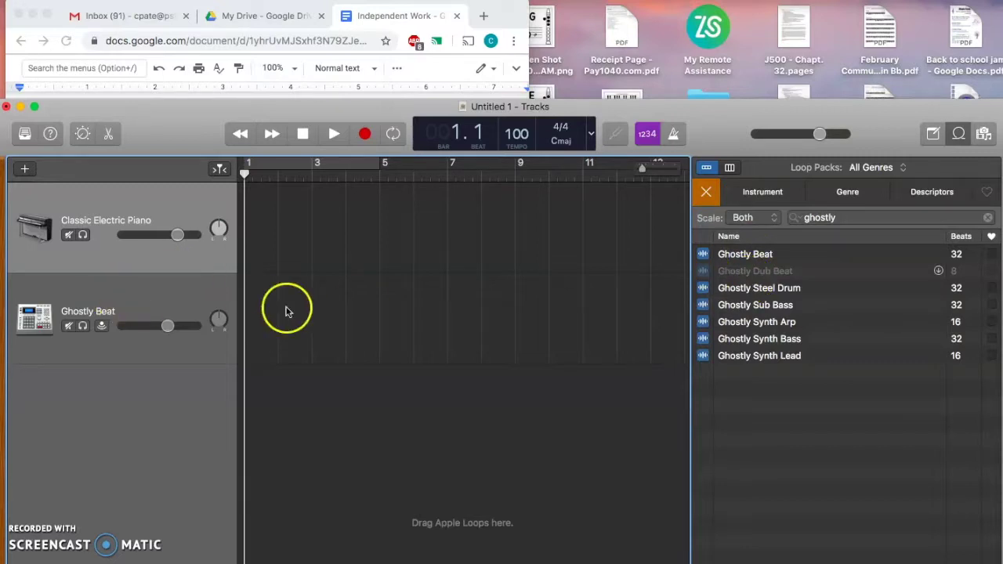
pyautogui.click(175, 306)
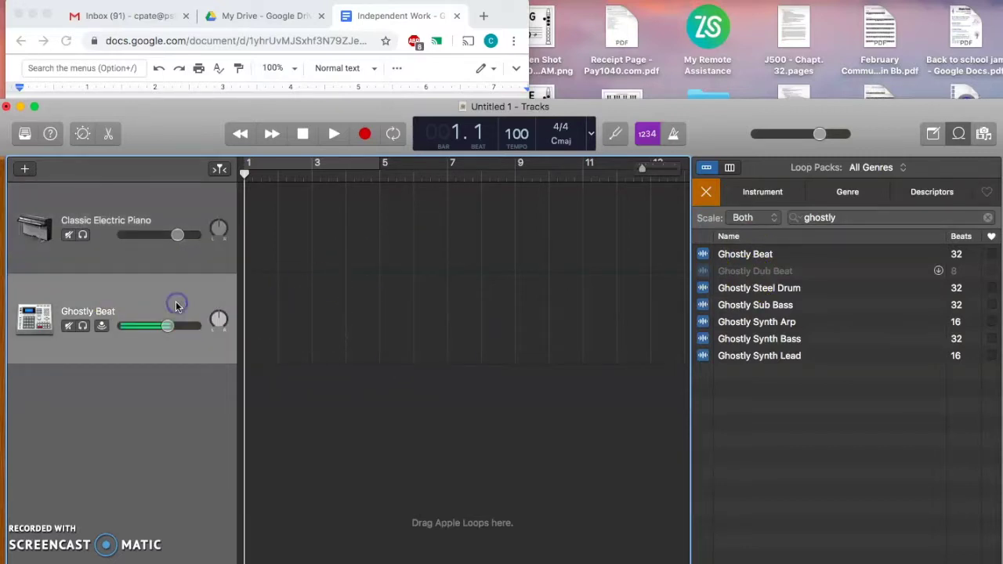
pyautogui.press('super+BackSpace')
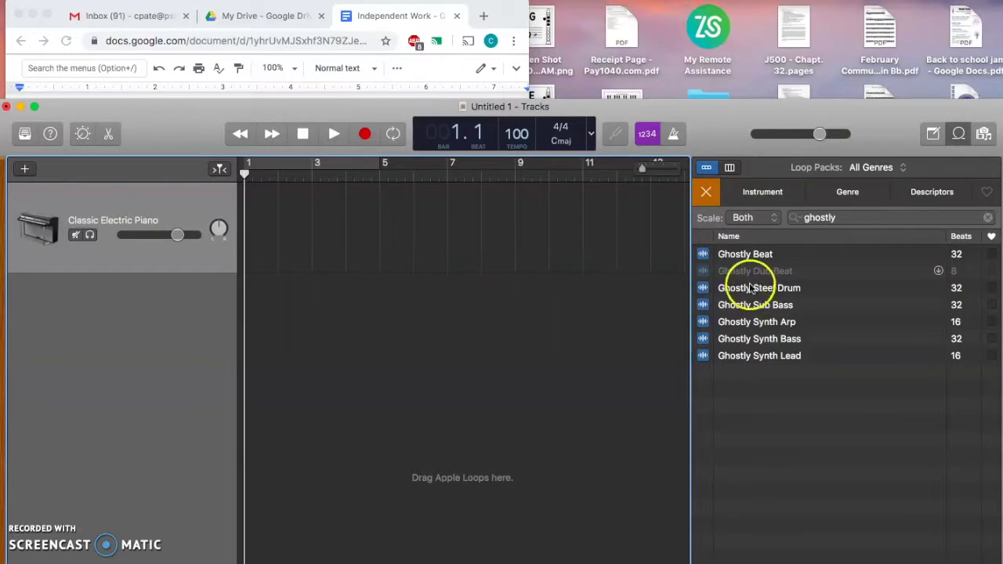
# Add the Ghostly Steel Drum loop as a new track and position its region to start at bar 1
pyautogui.moveTo(604, 325); pyautogui.dragTo(381, 331)
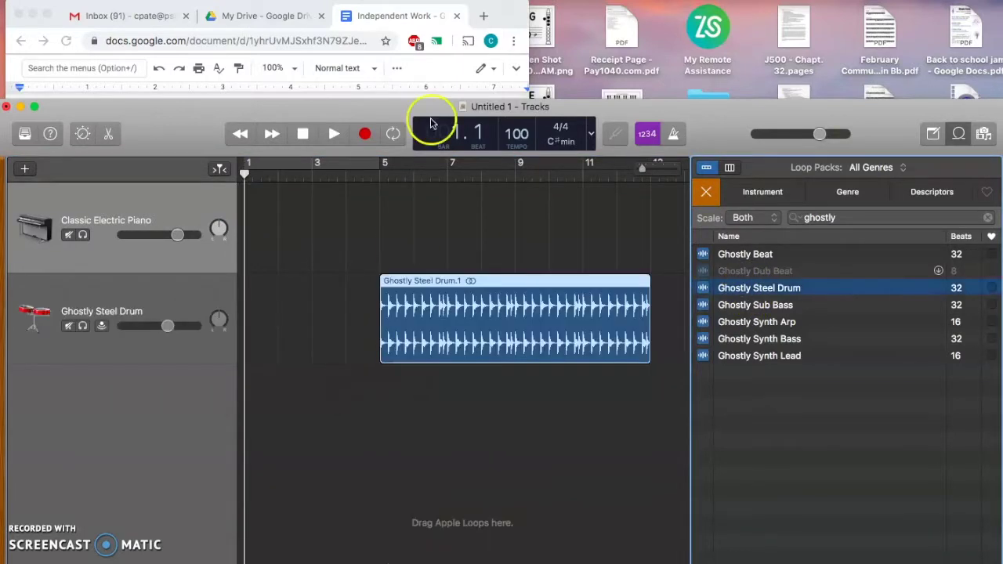
pyautogui.click(512, 16)
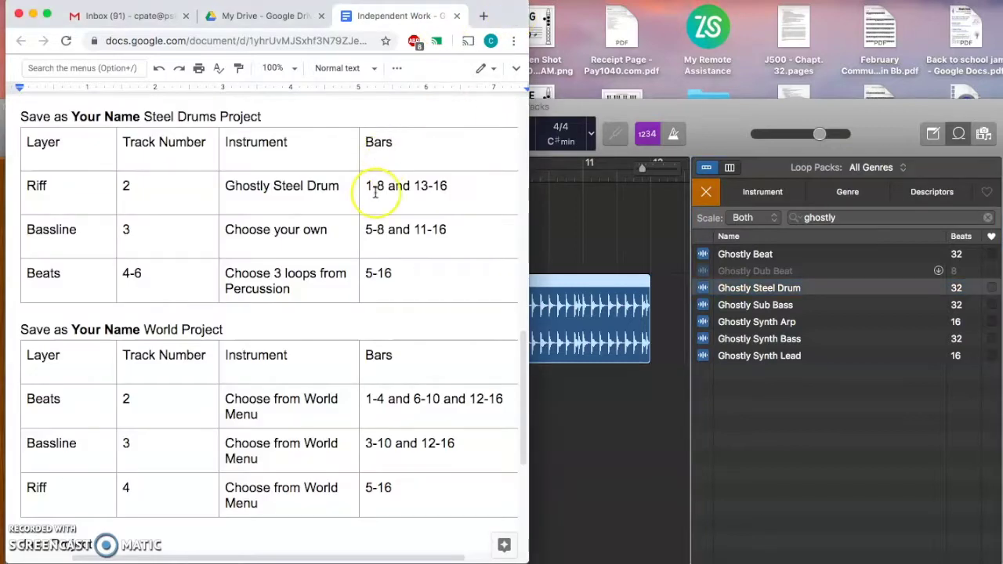
pyautogui.click(589, 325)
pyautogui.click(384, 331)
pyautogui.moveTo(430, 314); pyautogui.dragTo(302, 321)
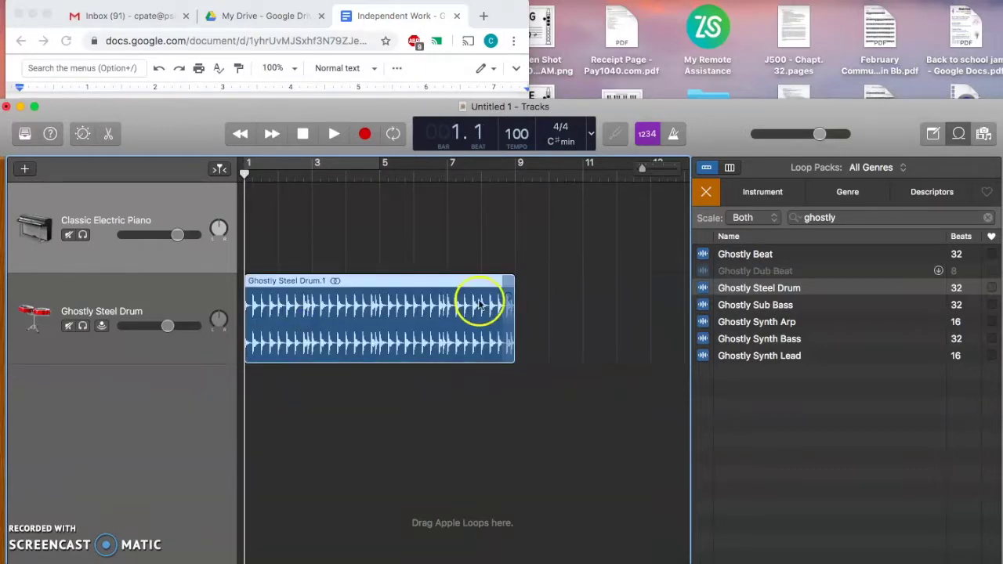
pyautogui.moveTo(511, 291); pyautogui.dragTo(541, 299)
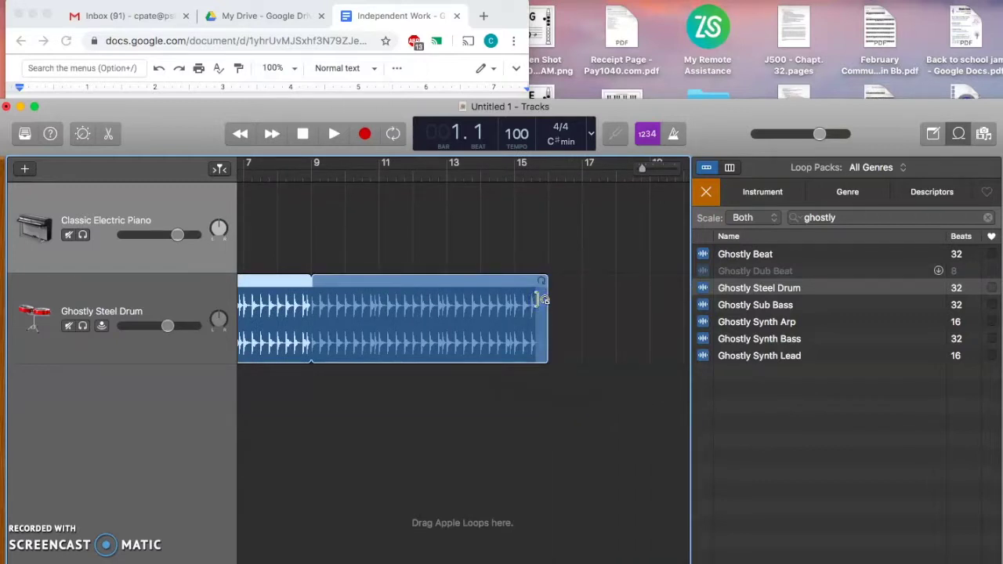
pyautogui.moveTo(541, 298); pyautogui.dragTo(312, 291)
pyautogui.click(262, 320)
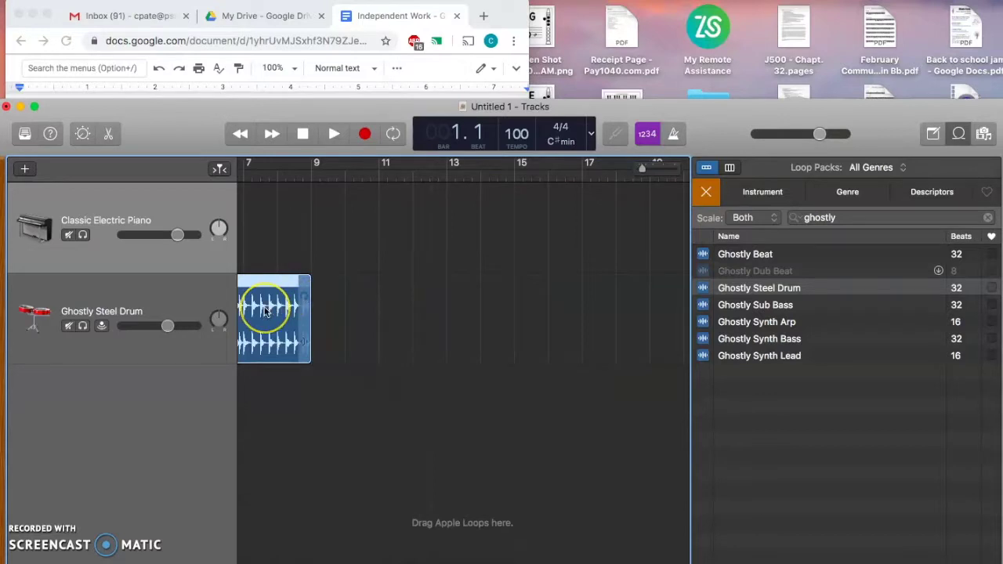
pyautogui.hscroll(-5, 267, 314)
pyautogui.click(298, 307)
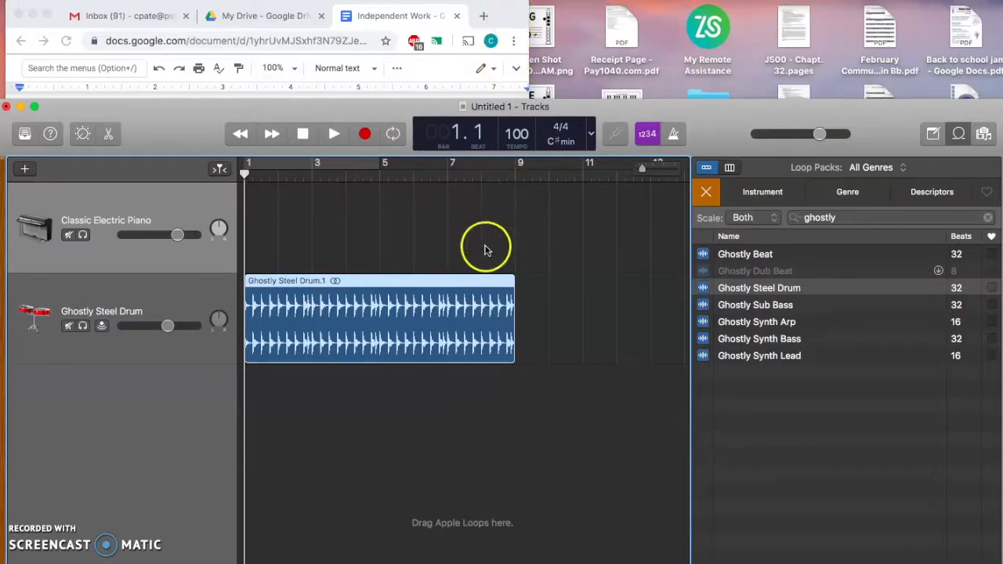
# Add a second Ghostly Steel Drum loop on the same track, covering bars 13-16
pyautogui.click(511, 18)
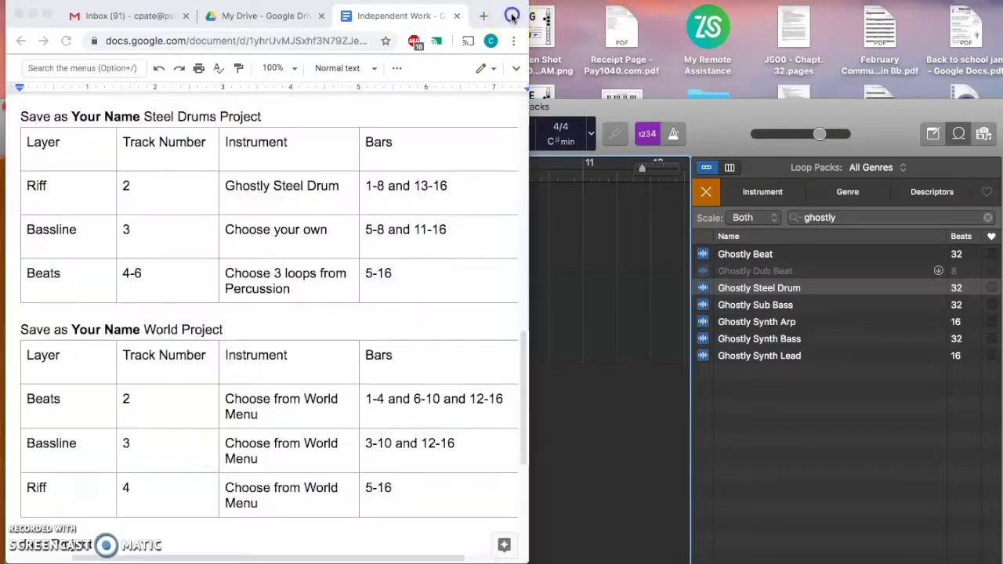
pyautogui.click(581, 272)
pyautogui.hscroll(5, 651, 333)
pyautogui.moveTo(752, 288); pyautogui.dragTo(408, 345)
pyautogui.hscroll(5, 536, 324)
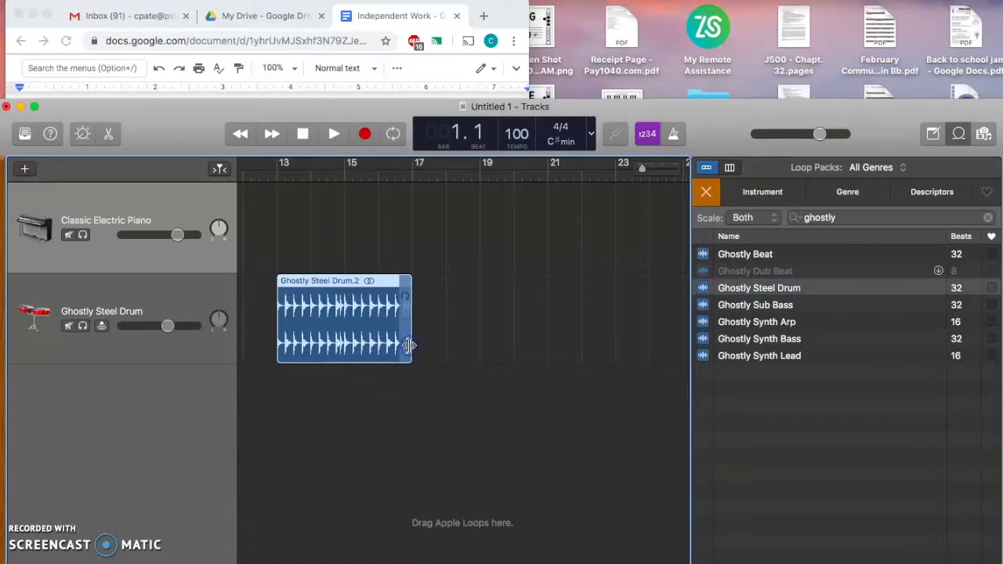
pyautogui.hscroll(3, 430, 345)
pyautogui.hscroll(-10, 431, 345)
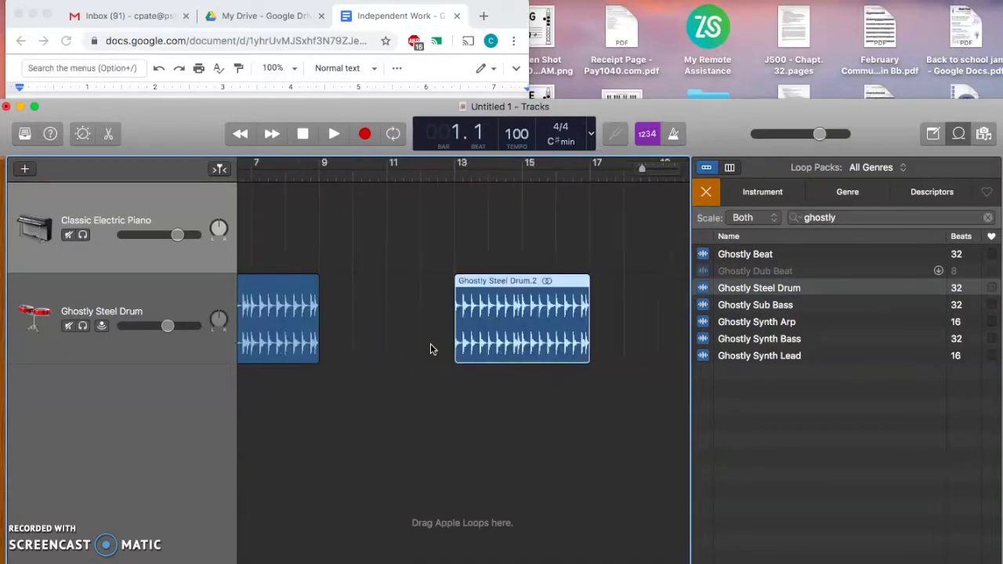
# Check the bassline instructions, clear the loop search, filter loops by the Piano instrument and preview Empire State Piano
pyautogui.click(469, 41)
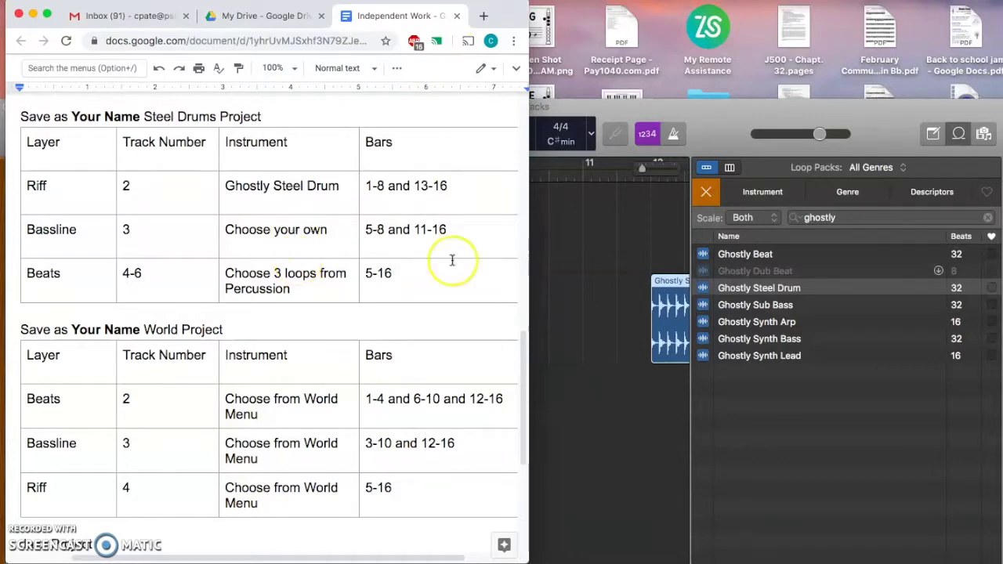
pyautogui.click(707, 191)
pyautogui.click(753, 196)
pyautogui.click(756, 252)
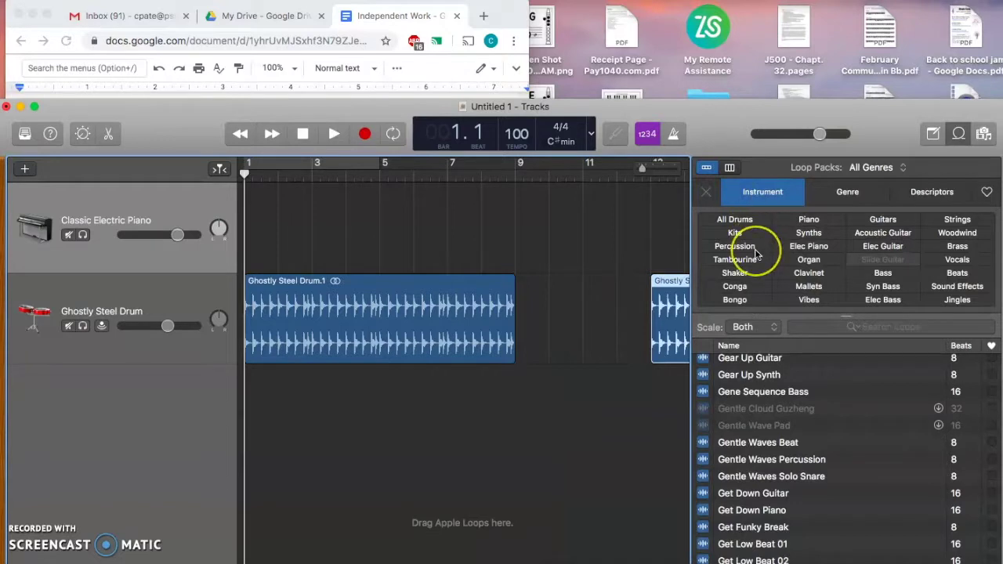
pyautogui.click(809, 219)
pyautogui.scroll(10, 739, 480)
pyautogui.scroll(1, 739, 486)
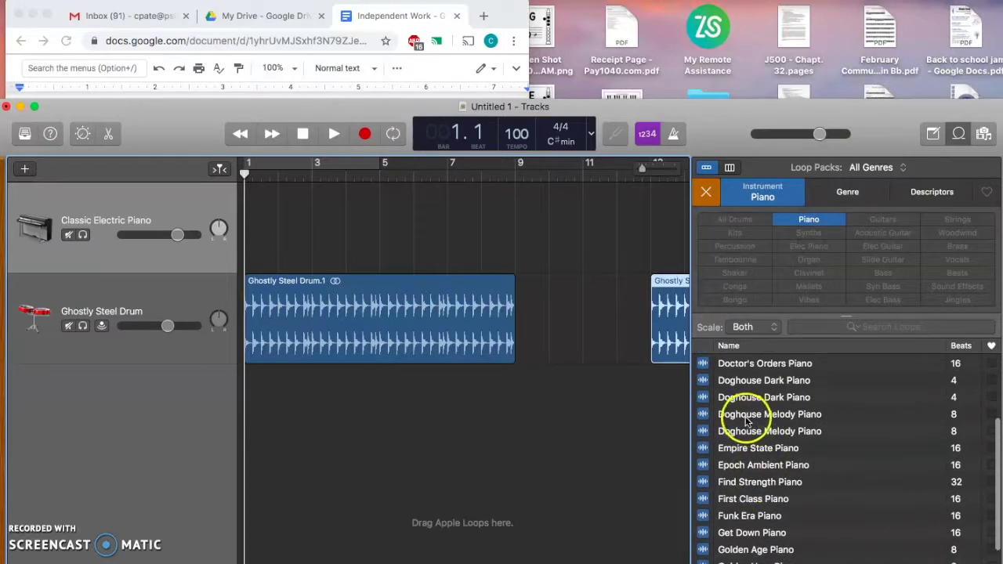
pyautogui.click(742, 450)
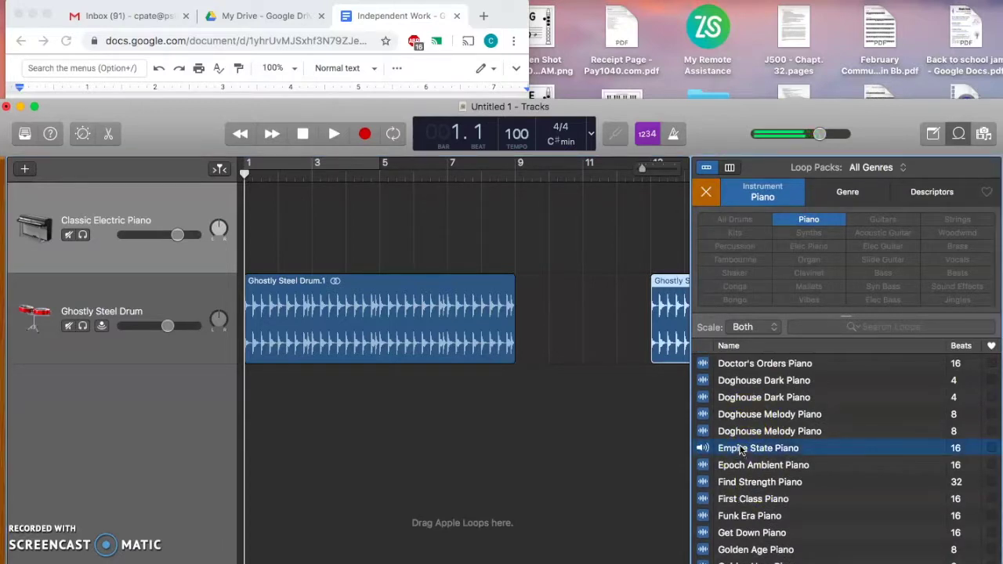
# Try the Empire State Piano loop on a new track at bar 5, preview it and delete its region
pyautogui.moveTo(741, 450); pyautogui.dragTo(378, 403)
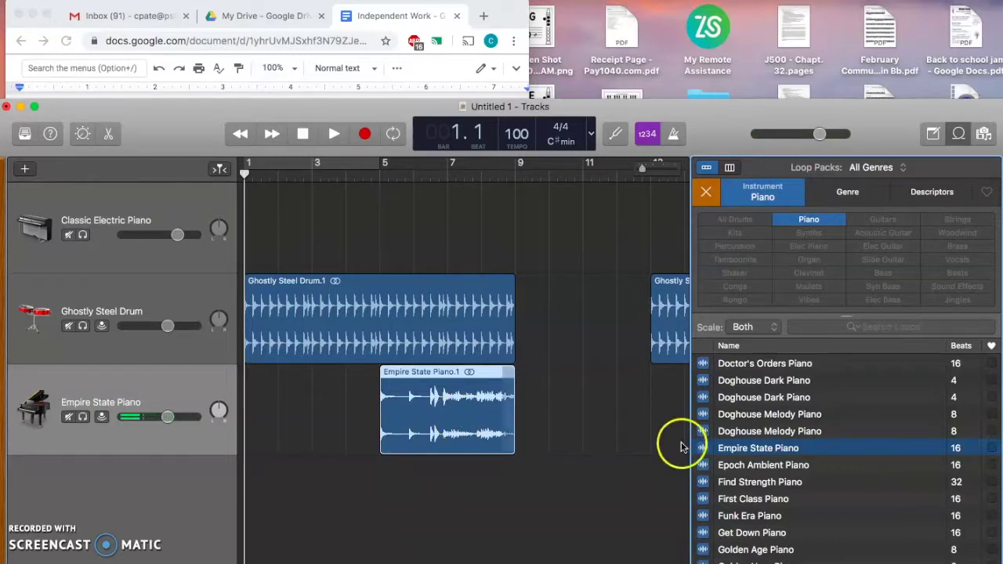
pyautogui.click(759, 453)
pyautogui.press('XF86AudioLowerVolume')
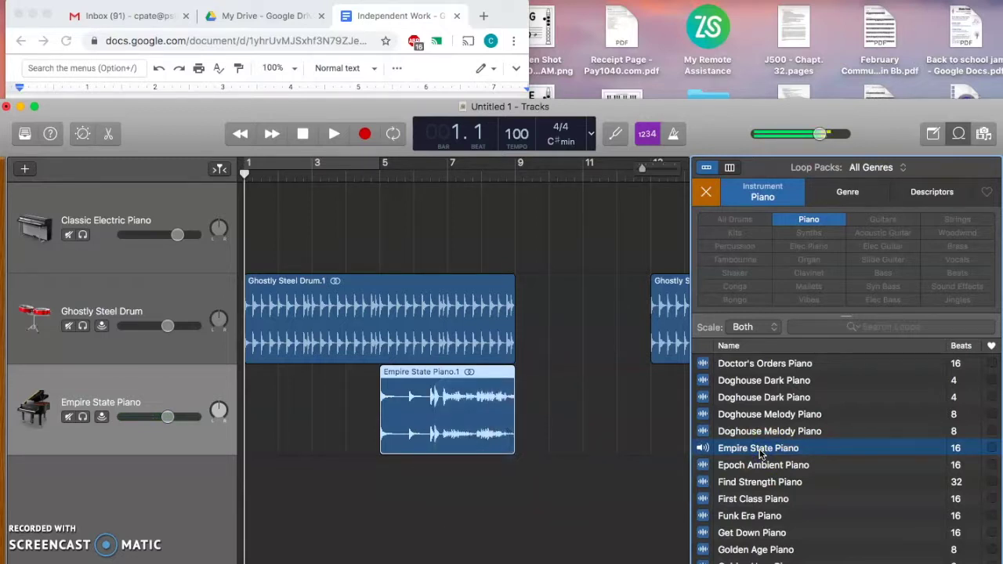
pyautogui.click(430, 415)
pyautogui.press('Delete')
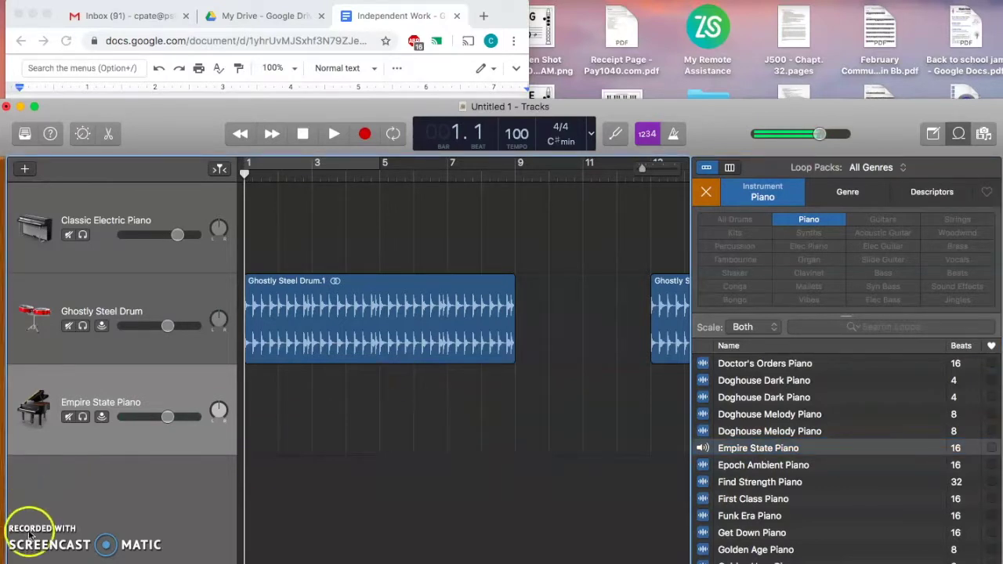
# Replace the Piano filter in the loop browser with Elec Bass and preview the Skyline Bass loop
pyautogui.scroll(-5, 749, 379)
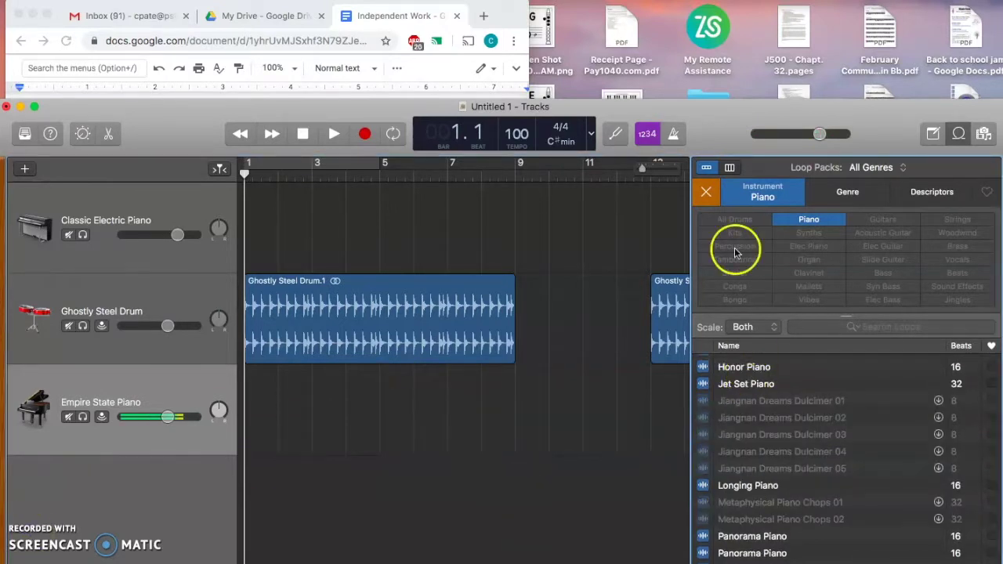
pyautogui.click(703, 196)
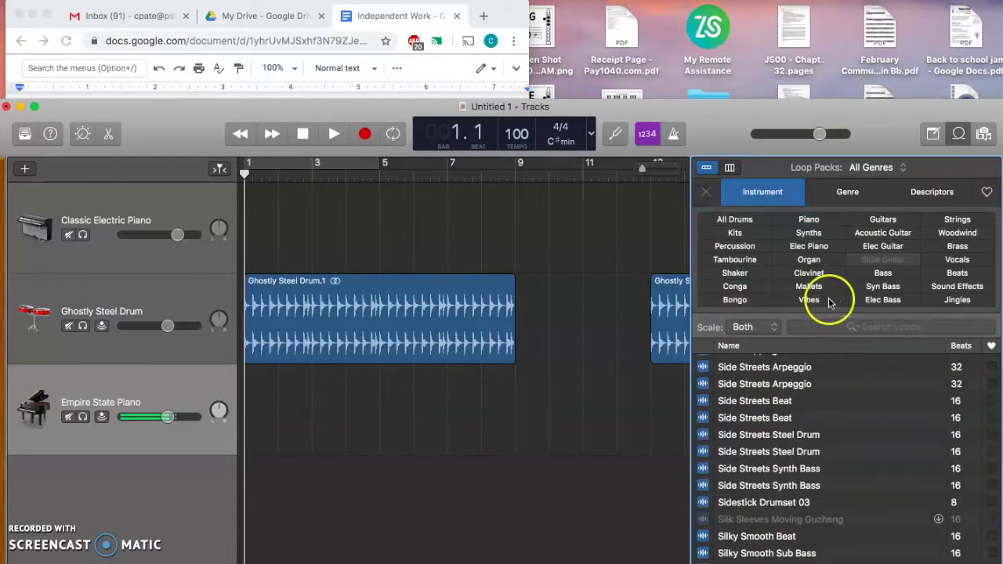
pyautogui.click(894, 301)
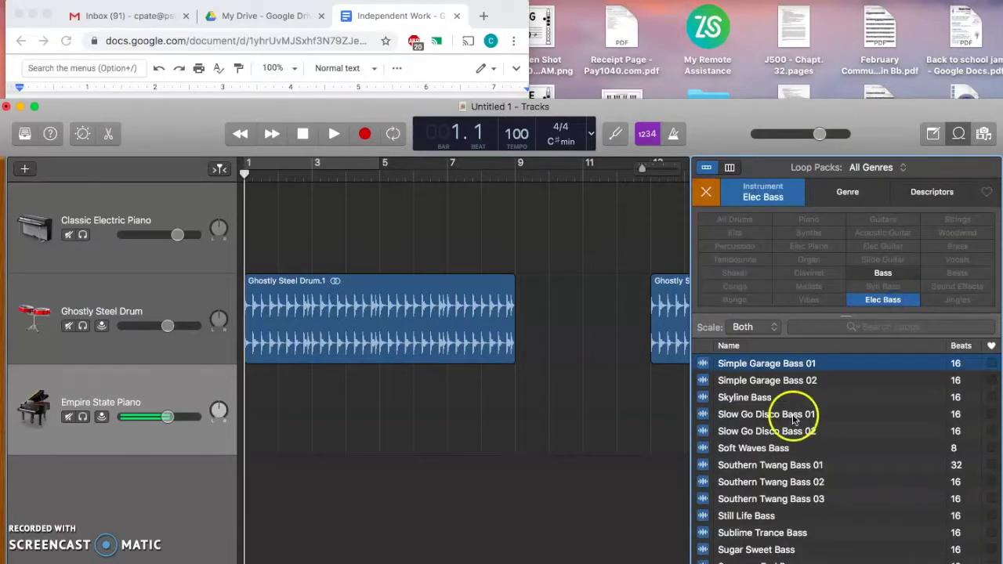
pyautogui.click(746, 399)
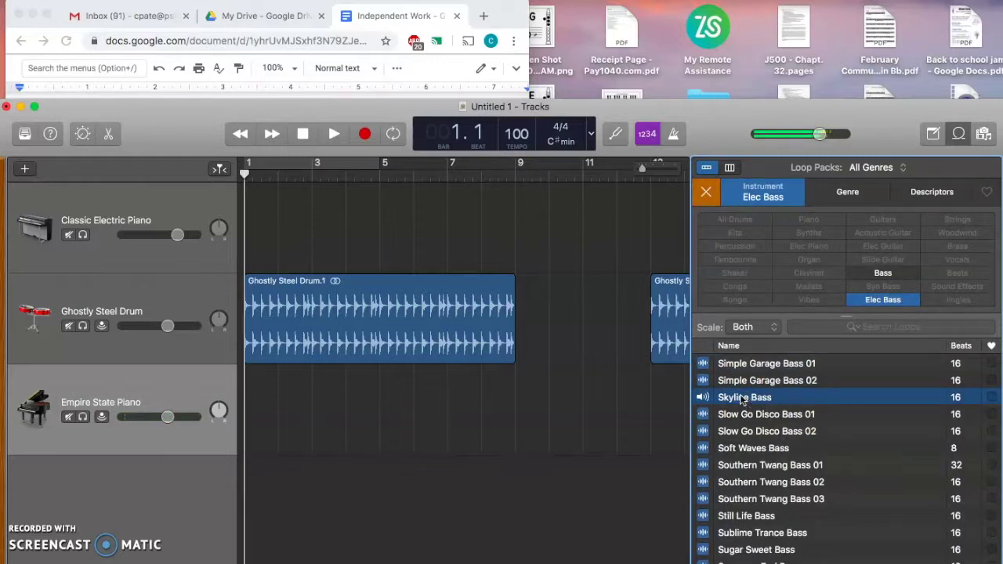
# Add Simple Garage Bass 02 as a new track covering bars 5-8 and check the bassline bars in the assignment document
pyautogui.moveTo(743, 399); pyautogui.dragTo(376, 412)
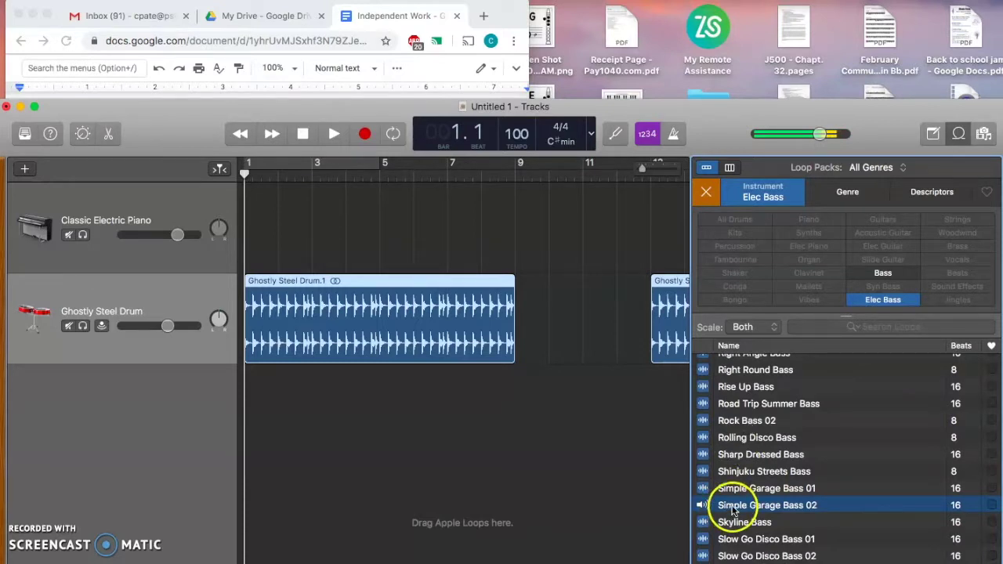
pyautogui.moveTo(657, 507); pyautogui.dragTo(380, 432)
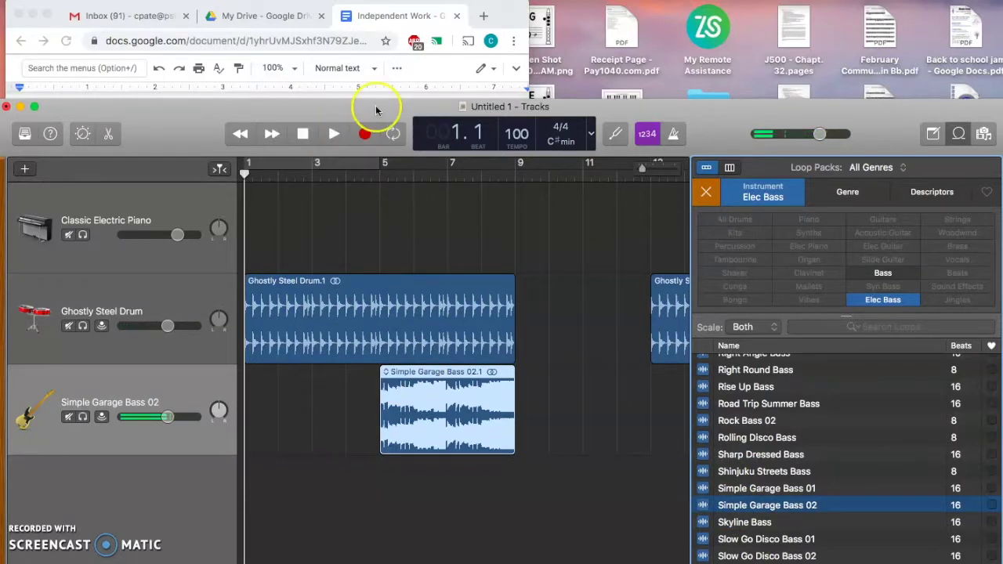
pyautogui.click(514, 16)
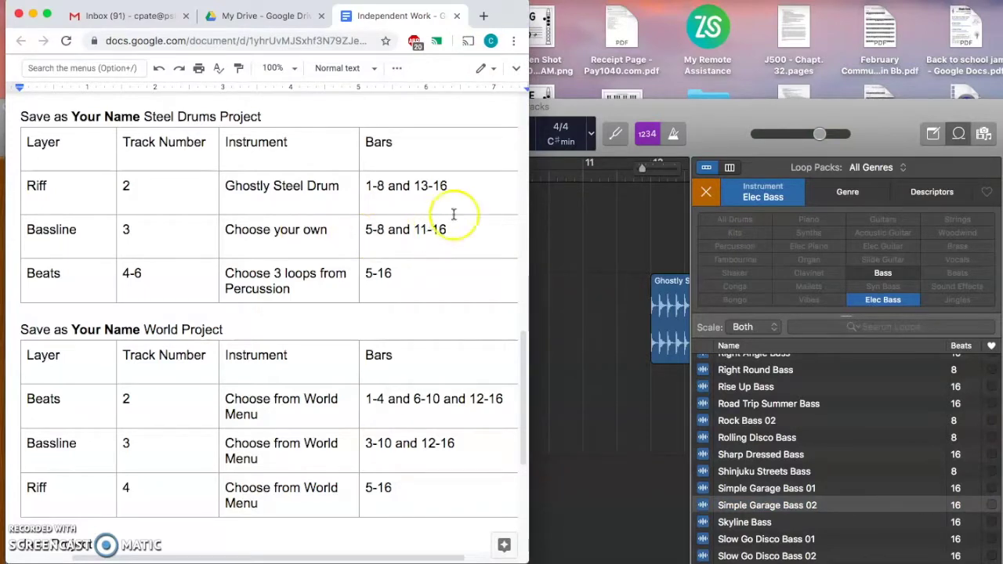
pyautogui.click(717, 141)
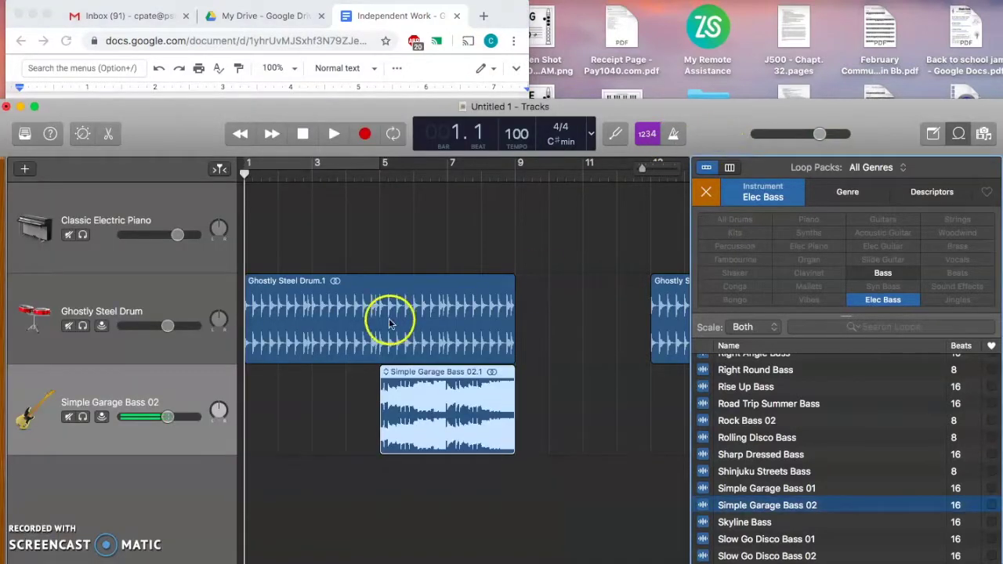
# Play the project from bar 5 to hear the bass with the steel drum, and stop playback
pyautogui.click(381, 176)
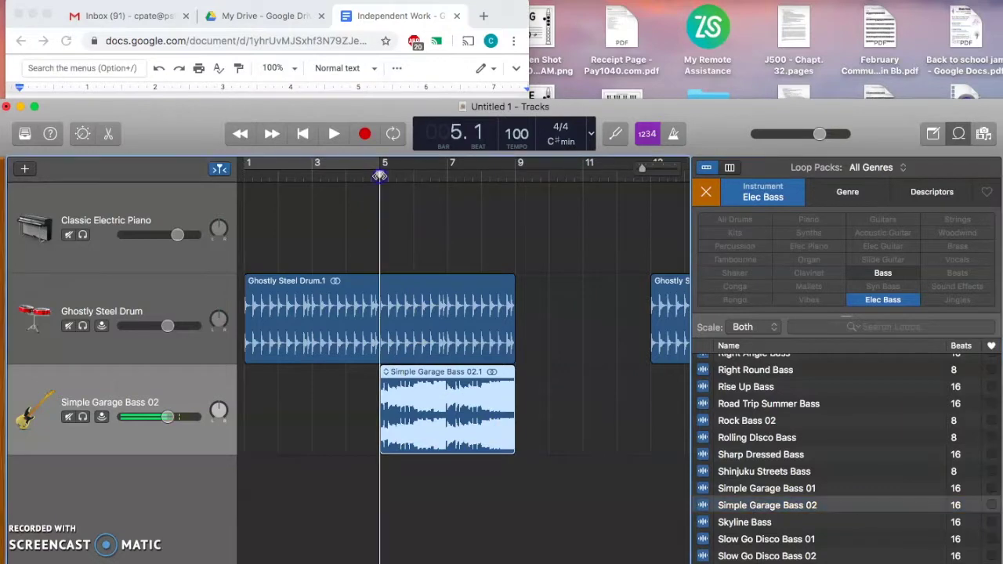
pyautogui.click(333, 134)
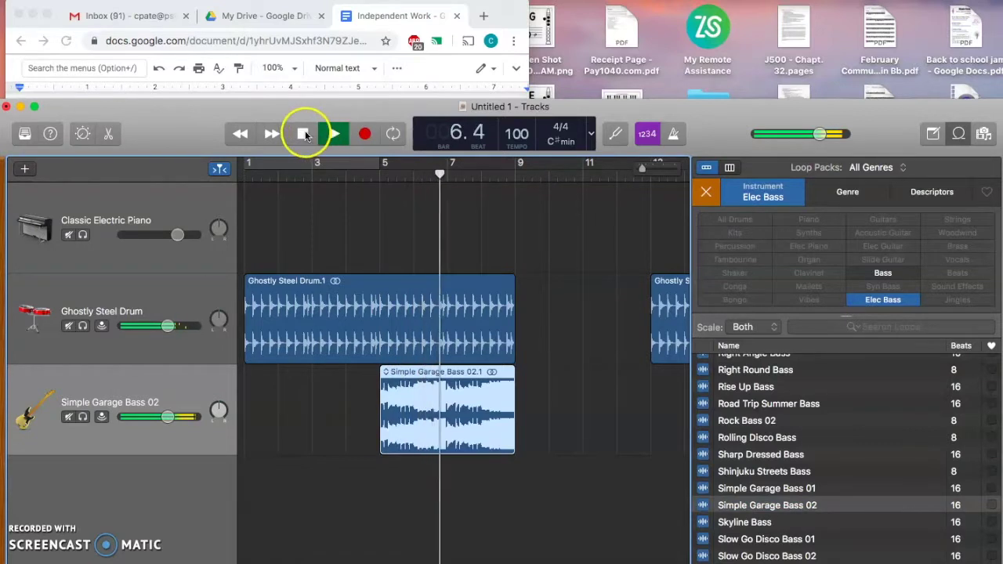
pyautogui.click(311, 136)
# Recheck the bassline bars and add a second, looped Simple Garage Bass 02 region at bar 11 on the bass track
pyautogui.hscroll(3, 484, 398)
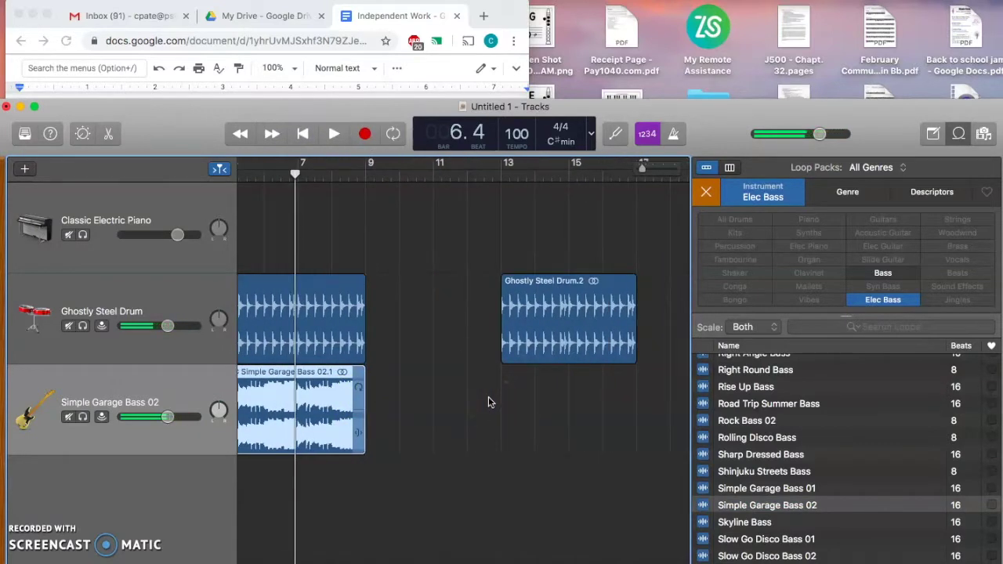
pyautogui.click(510, 19)
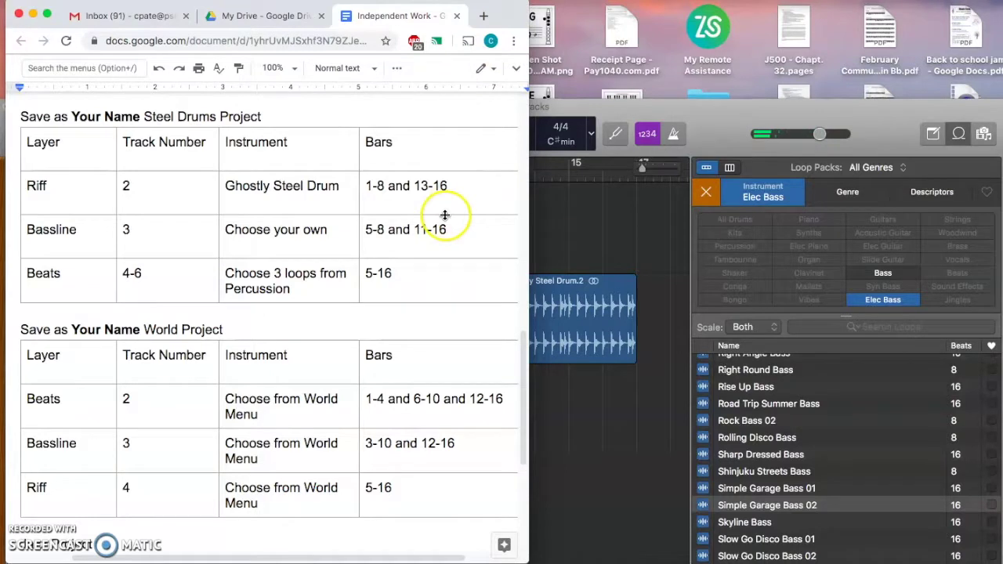
pyautogui.click(558, 296)
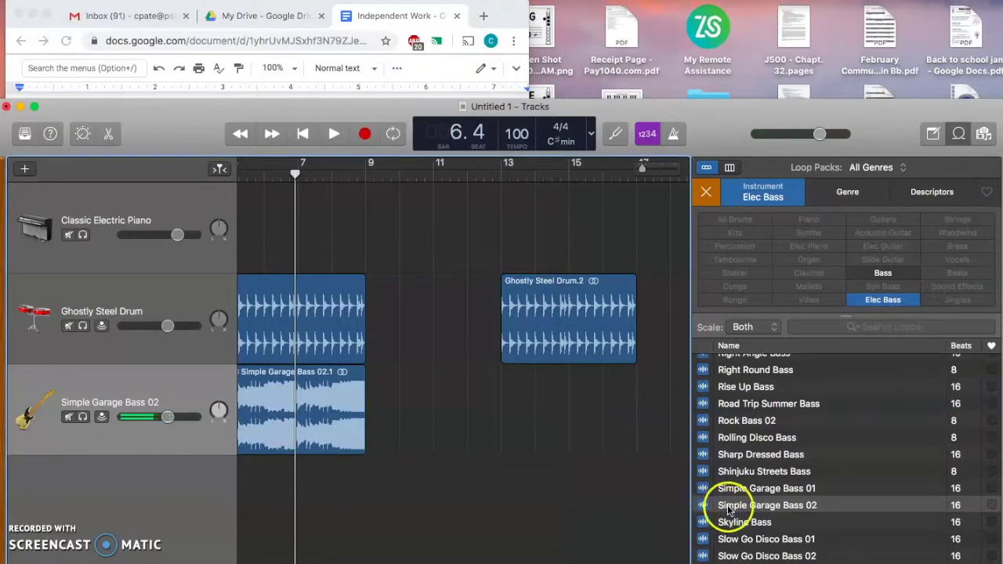
pyautogui.click(702, 508)
pyautogui.moveTo(613, 469); pyautogui.dragTo(603, 405)
pyautogui.hscroll(5, 544, 407)
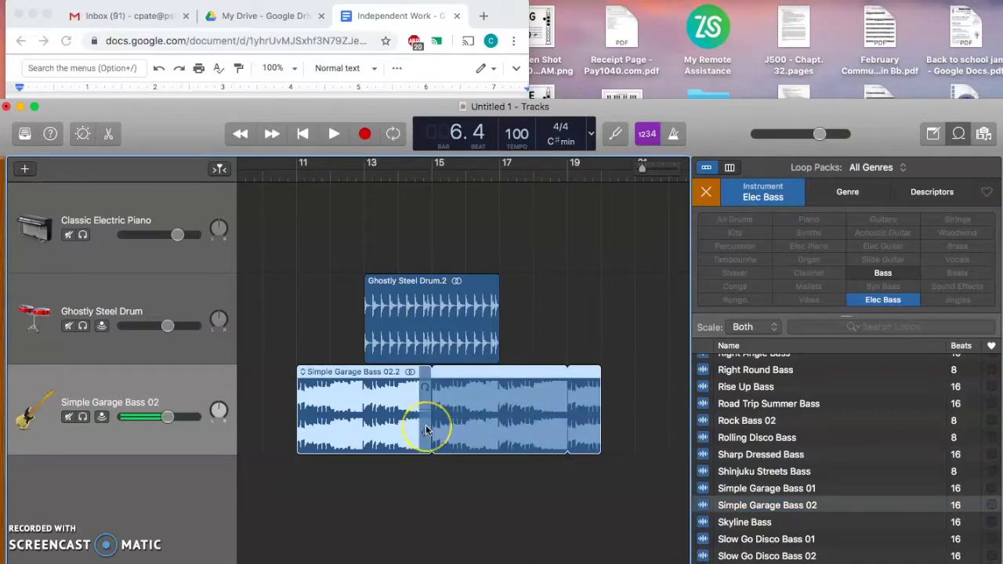
# Shorten the looped second bass region so that it ends with bar 16
pyautogui.hscroll(-10, 426, 430)
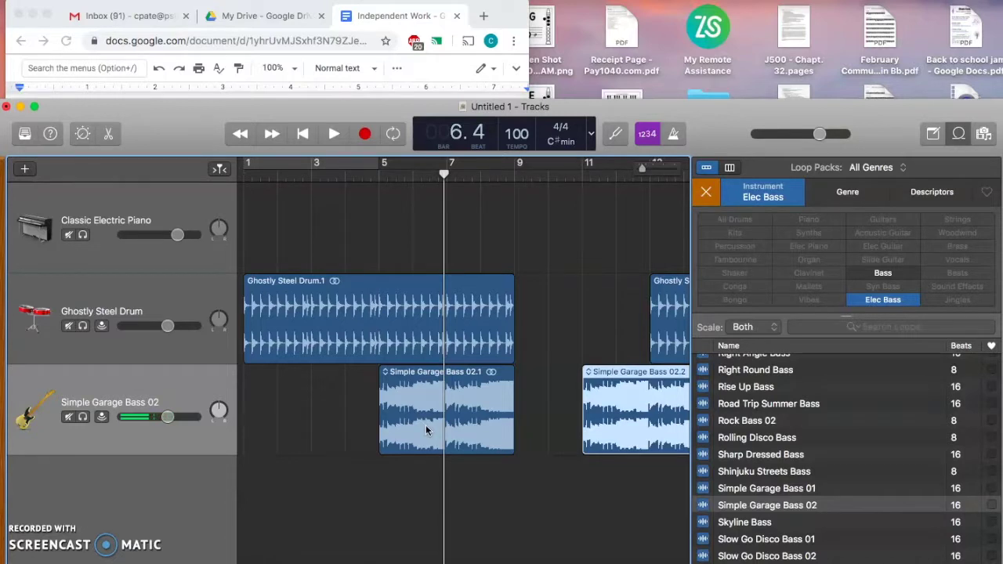
pyautogui.hscroll(10, 425, 431)
pyautogui.click(426, 425)
pyautogui.moveTo(600, 373); pyautogui.dragTo(499, 398)
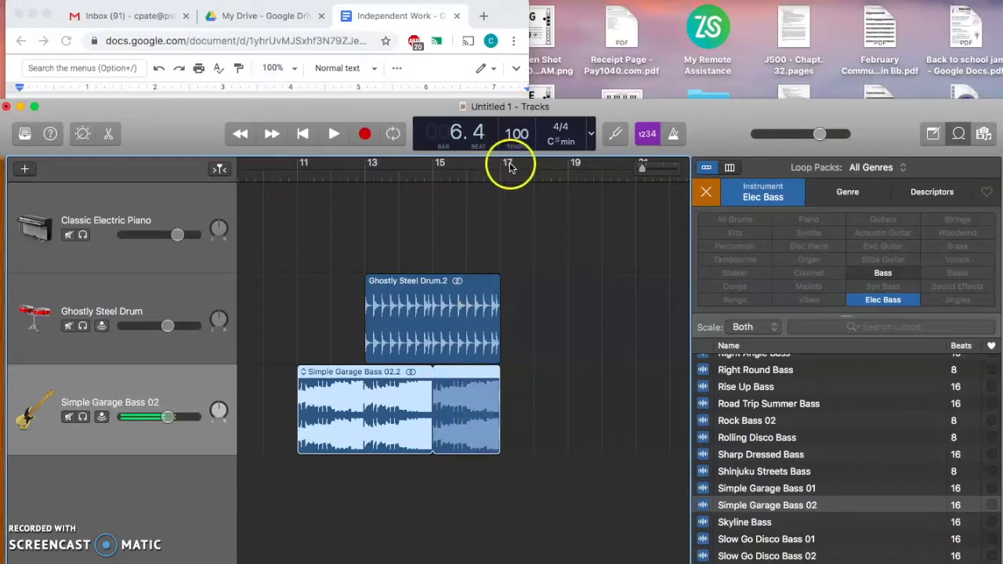
# Check the beats instructions in the assignment document and switch the loop filter from Elec Bass to Percussion
pyautogui.click(505, 18)
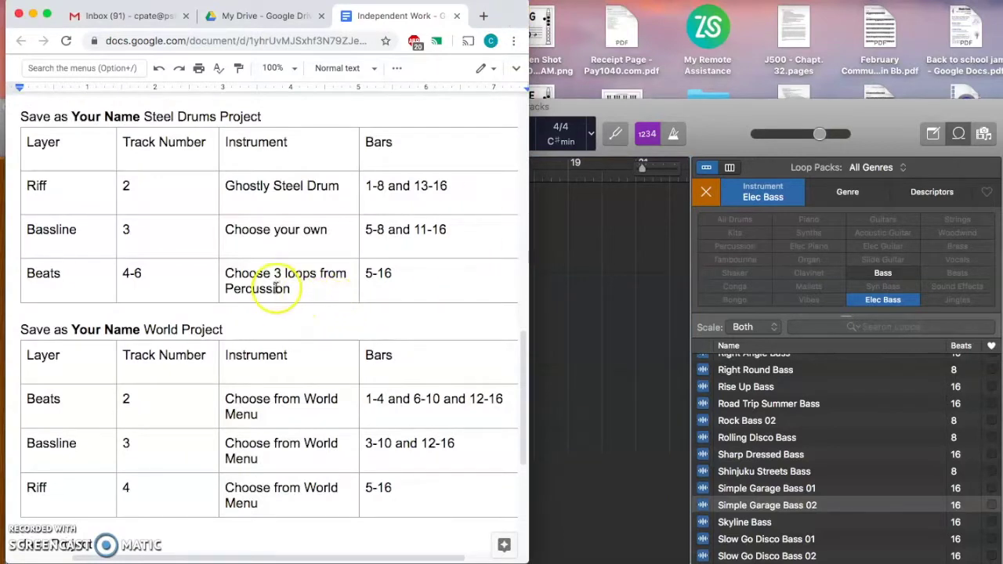
pyautogui.click(708, 194)
pyautogui.click(706, 192)
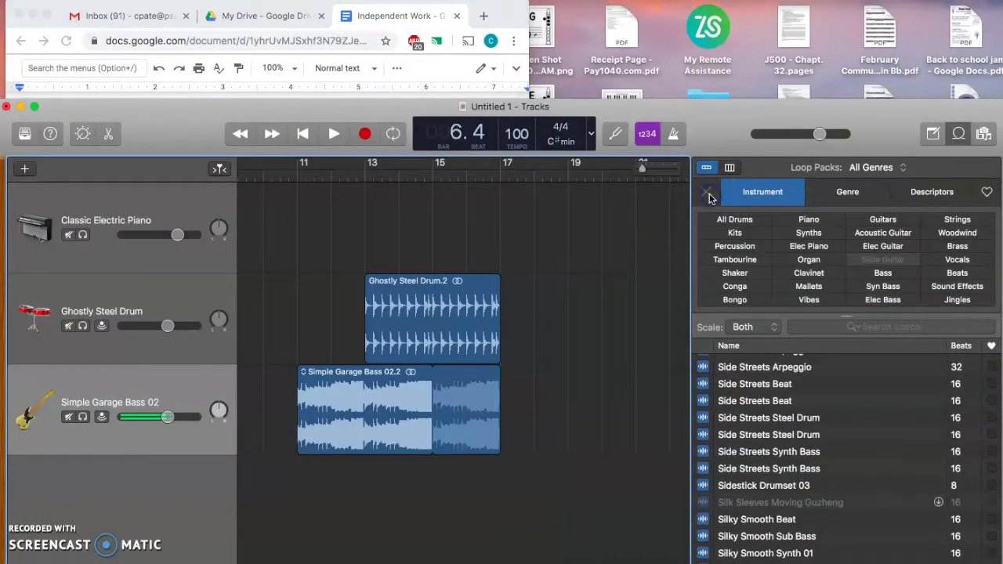
pyautogui.click(735, 248)
pyautogui.click(638, 403)
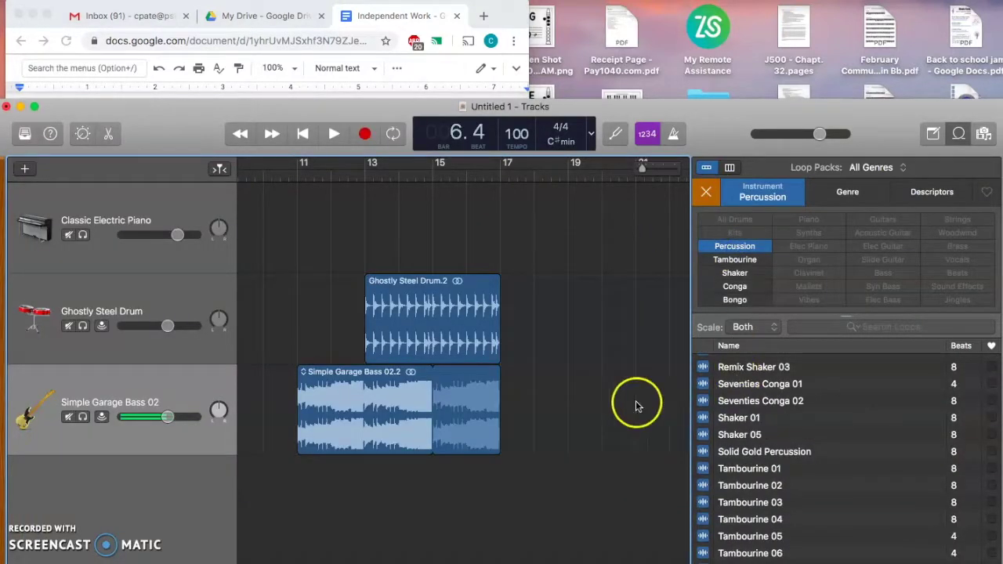
pyautogui.hscroll(-10, 627, 400)
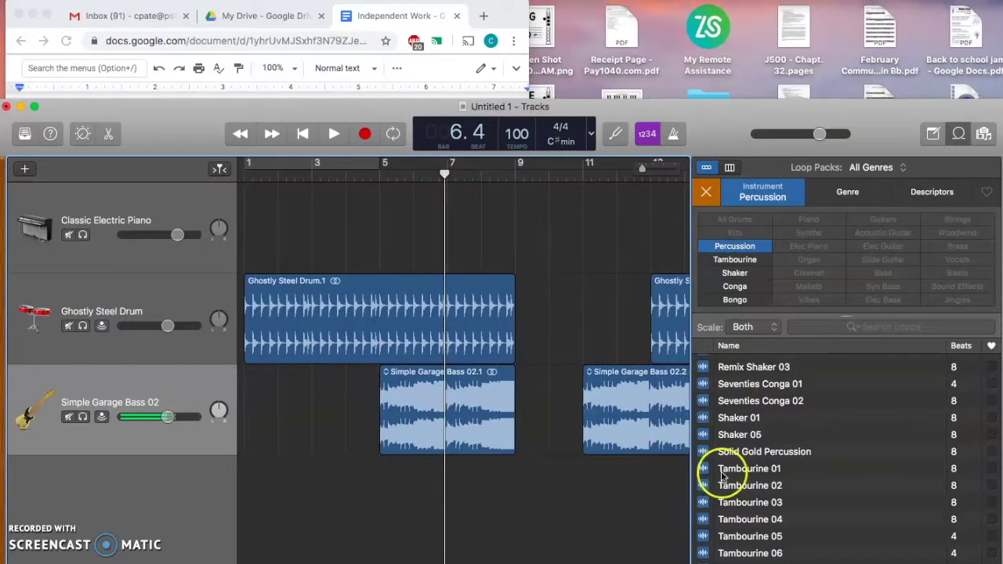
# Try the Shaker 01 loop at bar 1 on the Simple Garage Bass 02 track and delete it after rechecking the assignment
pyautogui.click(737, 418)
pyautogui.click(735, 420)
pyautogui.moveTo(732, 421); pyautogui.dragTo(246, 406)
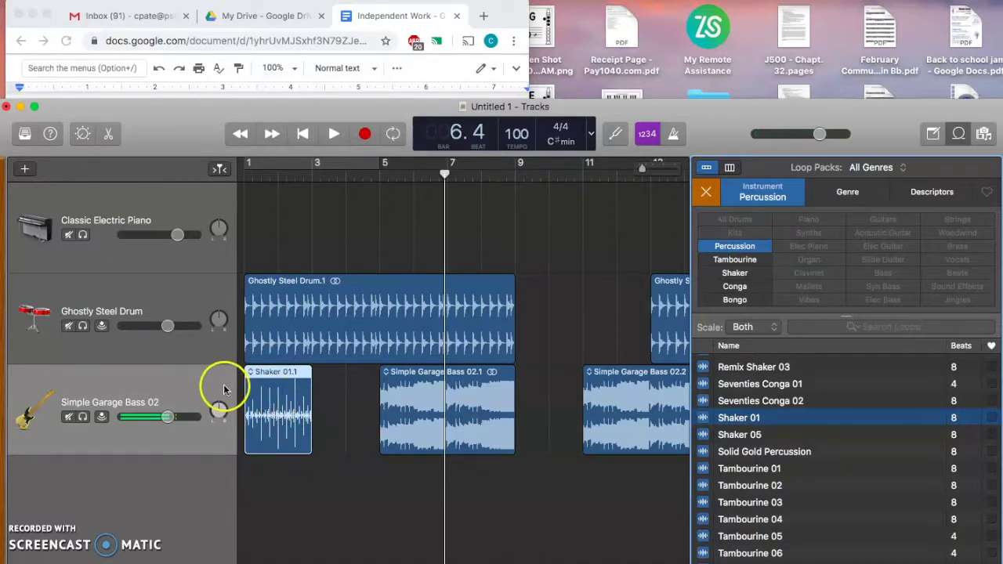
pyautogui.click(502, 47)
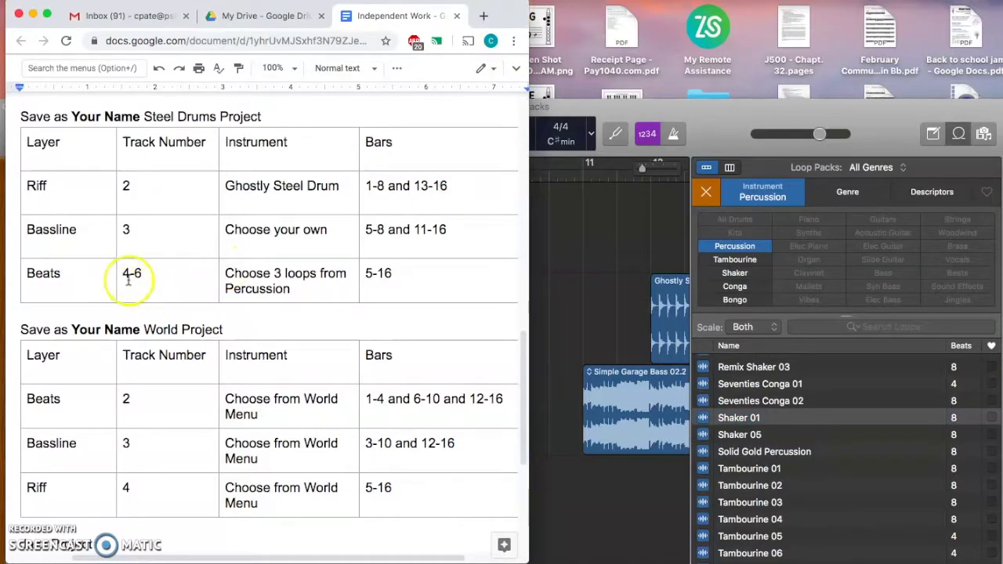
pyautogui.click(562, 380)
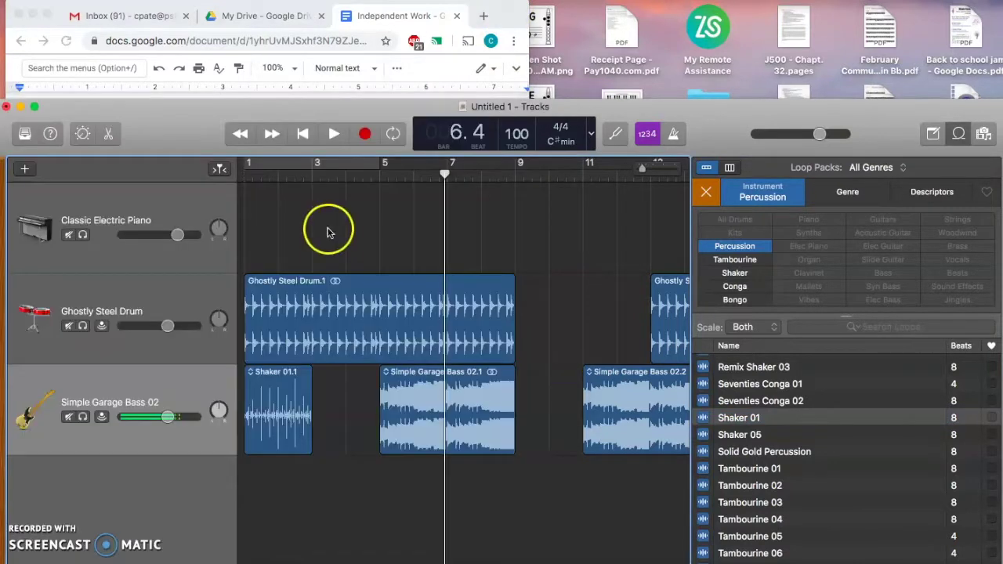
pyautogui.click(265, 415)
pyautogui.press('Delete')
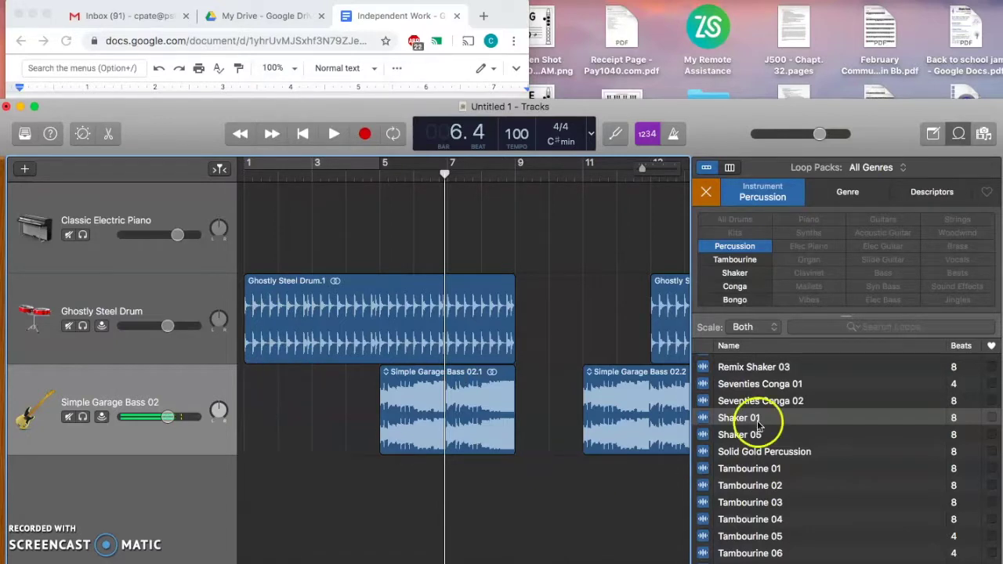
# Add Shaker 01 as a new track starting at bar 5 and loop its region through bar 16
pyautogui.moveTo(739, 421); pyautogui.dragTo(381, 506)
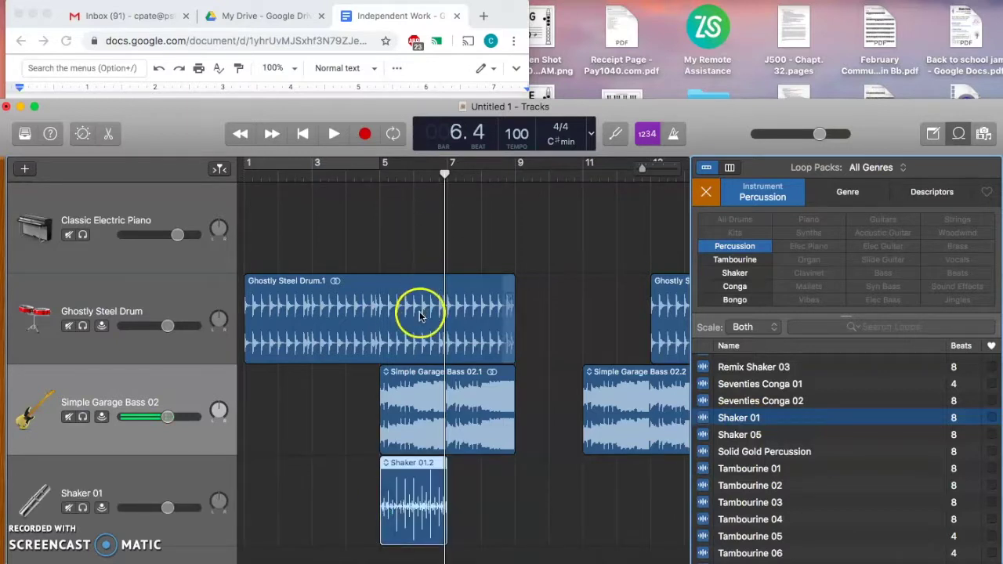
pyautogui.click(511, 15)
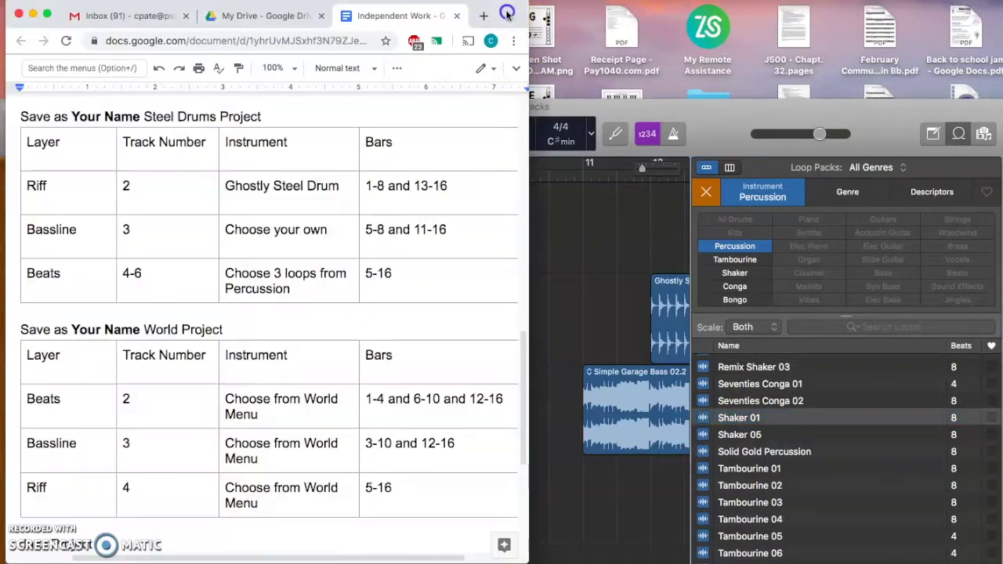
pyautogui.click(571, 307)
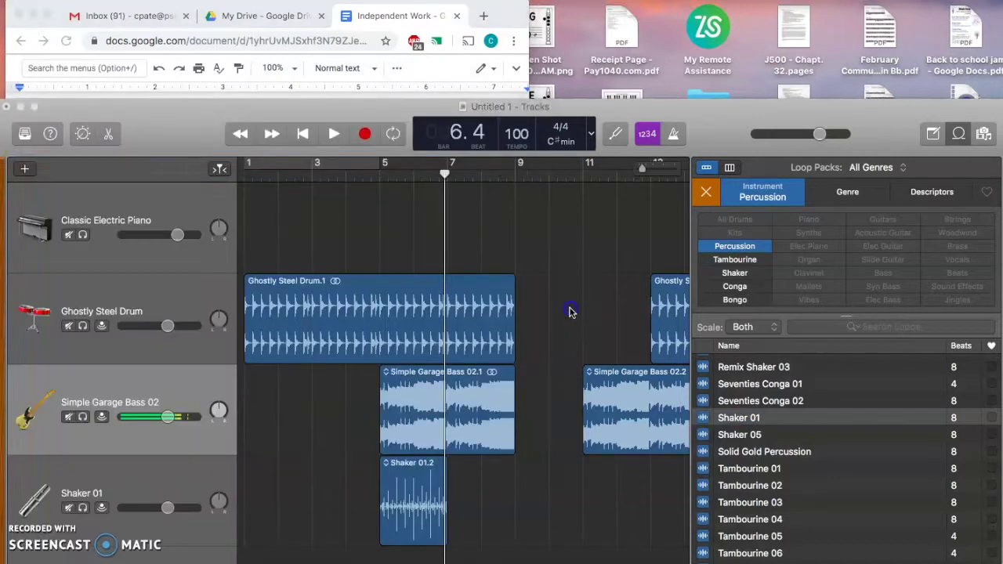
pyautogui.hscroll(1, 554, 370)
pyautogui.hscroll(3, 554, 370)
pyautogui.moveTo(302, 471); pyautogui.dragTo(639, 476)
pyautogui.scroll(-1, 459, 470)
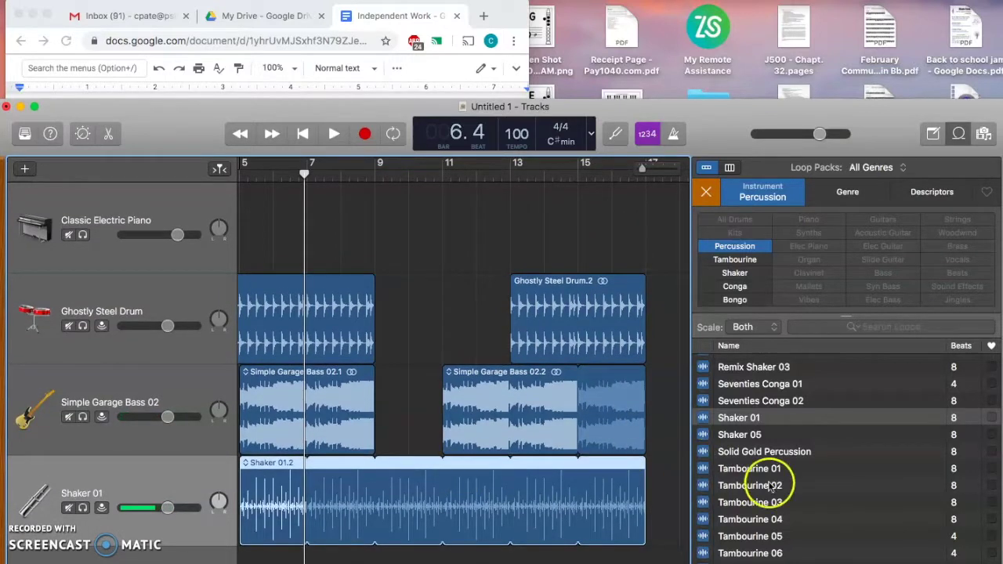
# Find and audition the Remix Conga Fever 01 and Remix Conga Fever 02 loops
pyautogui.scroll(5, 740, 510)
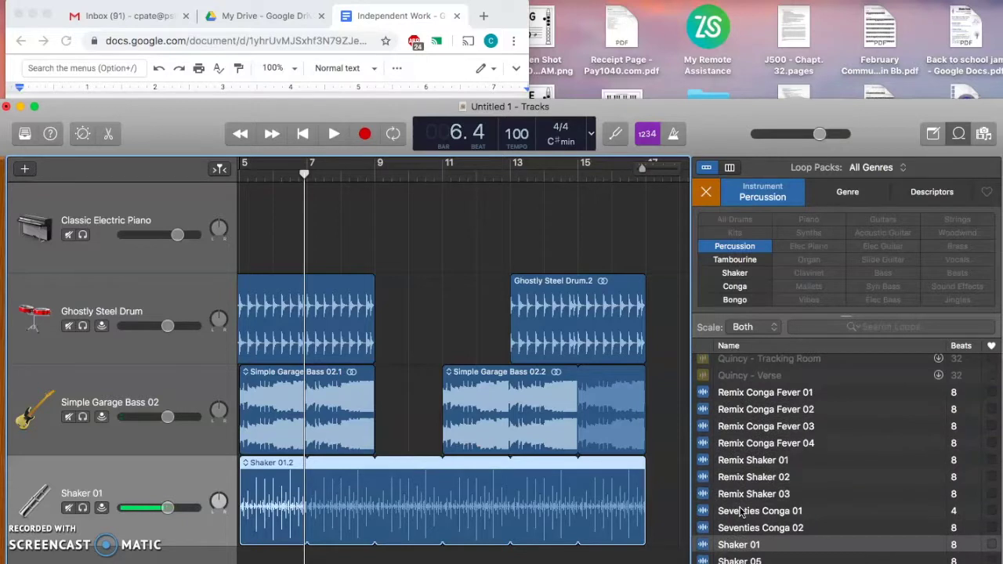
pyautogui.click(744, 429)
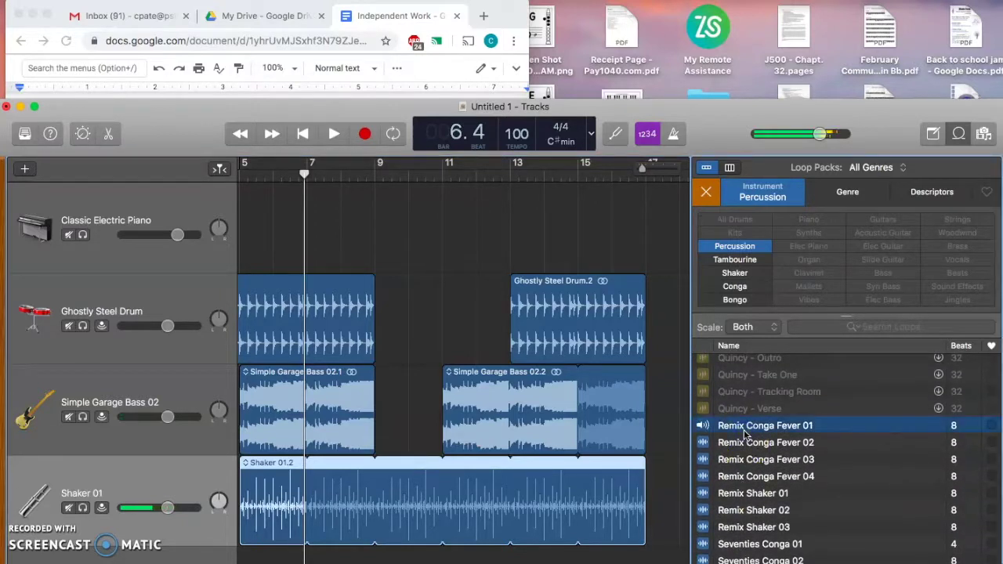
pyautogui.click(745, 444)
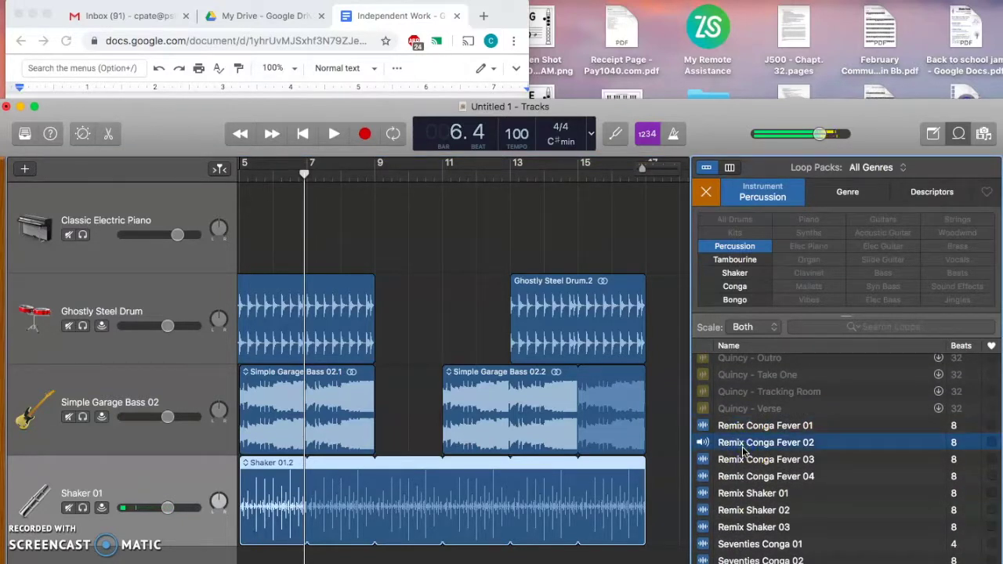
# Try placing the Remix Conga Fever 02 loop on the Shaker 01 track near bar 5 and undo the placement
pyautogui.moveTo(741, 446); pyautogui.dragTo(244, 517)
pyautogui.click(398, 502)
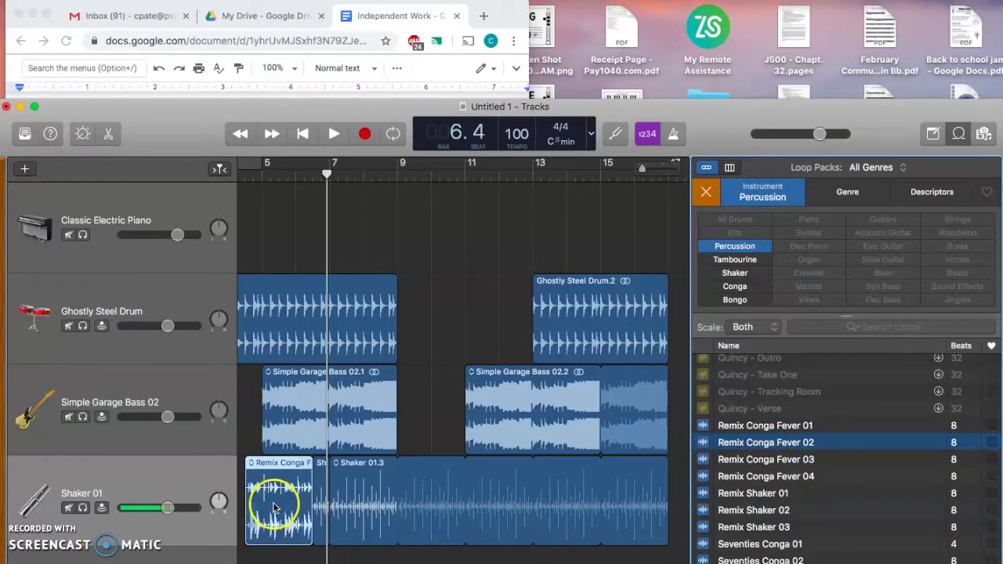
pyautogui.click(376, 506)
pyautogui.click(261, 487)
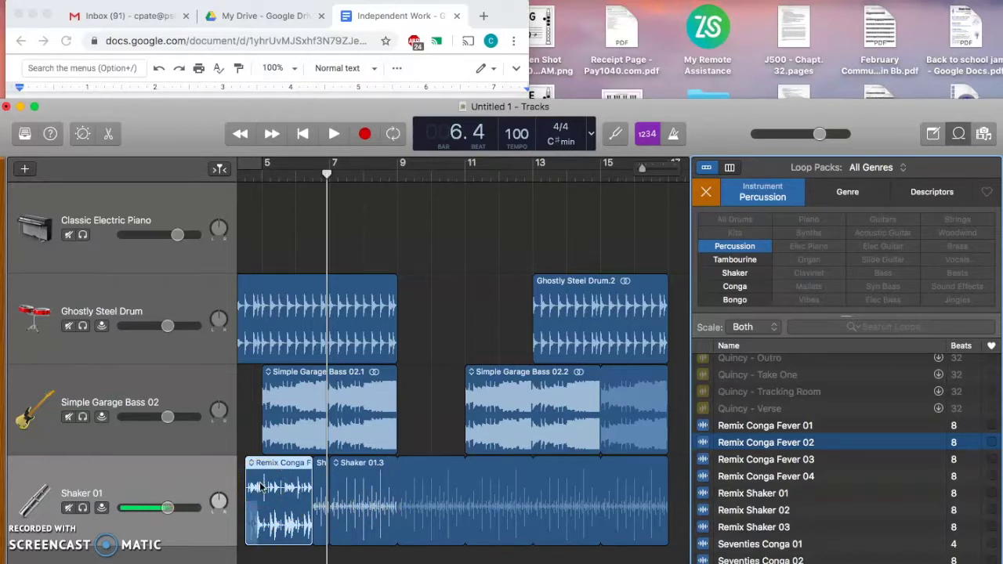
pyautogui.click(364, 490)
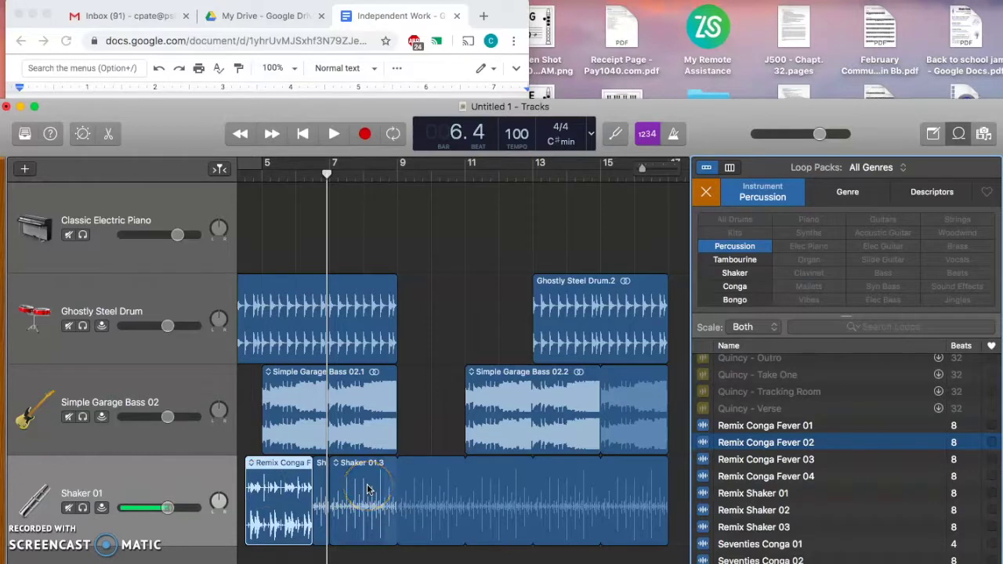
pyautogui.press('super+z')
# Add Remix Conga Fever 02 as a new track below Shaker 01, starting at bar 5 and looping through bar 16
pyautogui.click(741, 445)
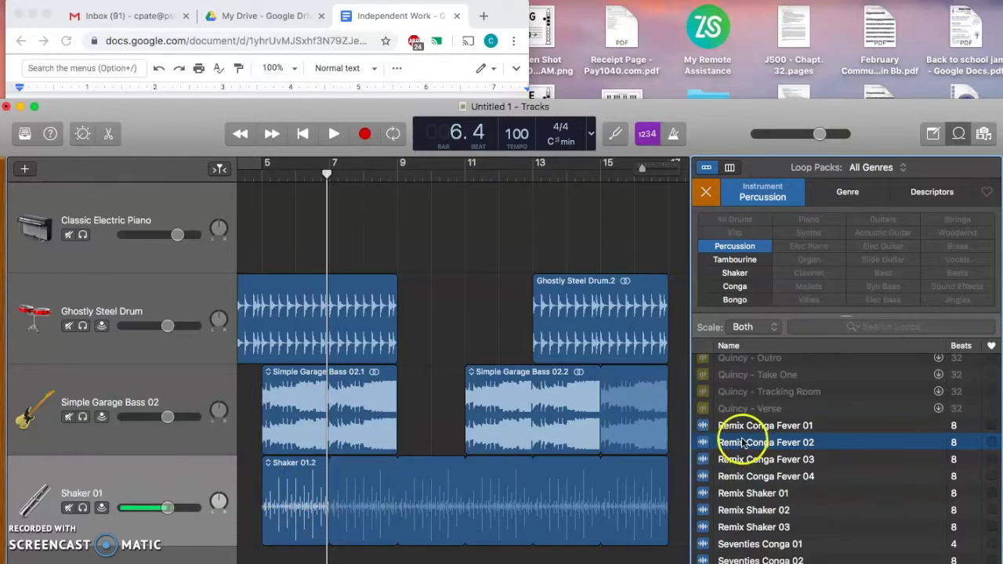
pyautogui.moveTo(596, 498); pyautogui.dragTo(267, 559)
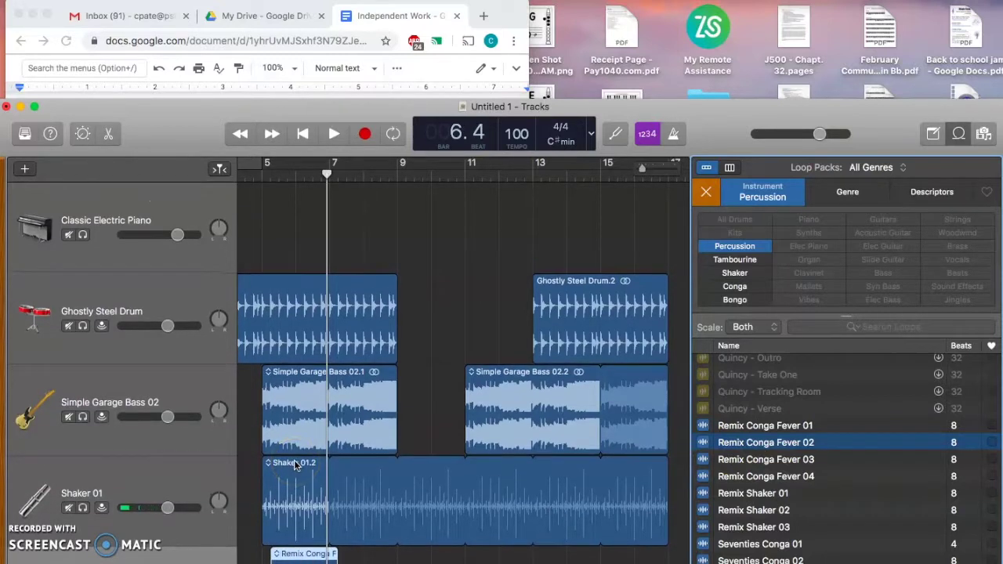
pyautogui.moveTo(172, 104); pyautogui.dragTo(174, 47)
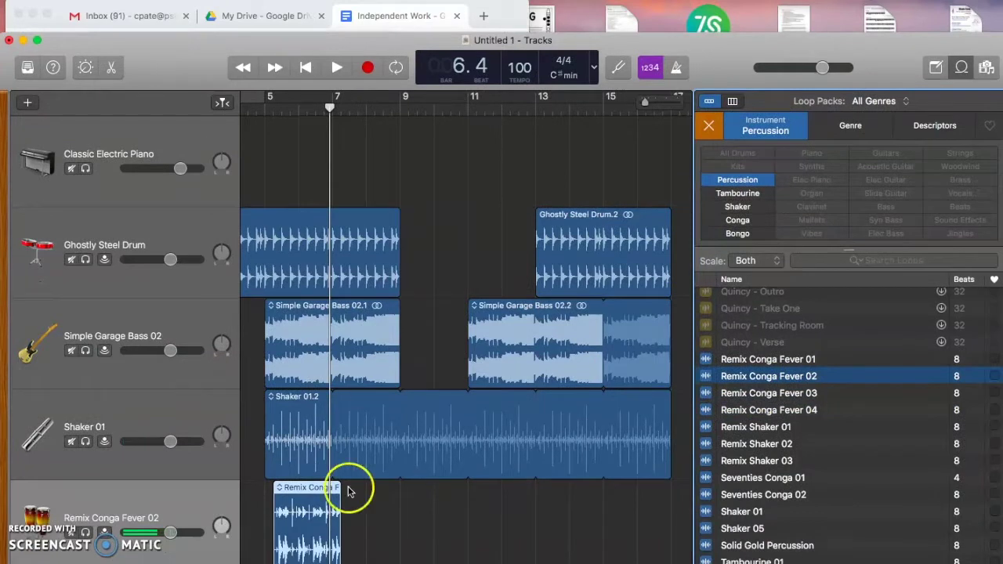
pyautogui.moveTo(335, 508); pyautogui.dragTo(671, 498)
# Audition the Latin Pop Percussion loops and add Latin Pop Percussion 05 as a new track looping from bar 5 through bar 16
pyautogui.scroll(10, 766, 437)
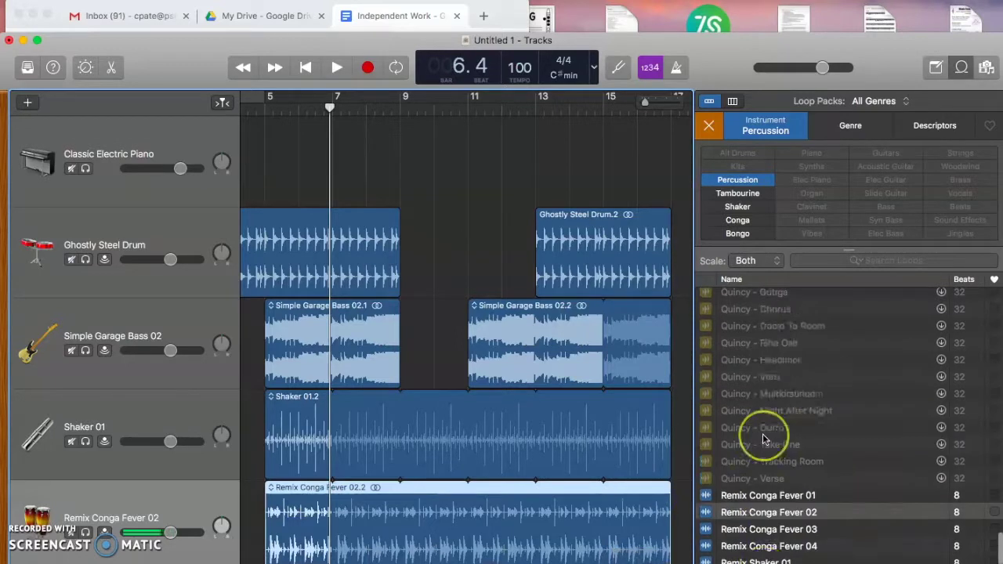
pyautogui.scroll(5, 764, 439)
pyautogui.scroll(-8, 765, 439)
pyautogui.scroll(4, 765, 440)
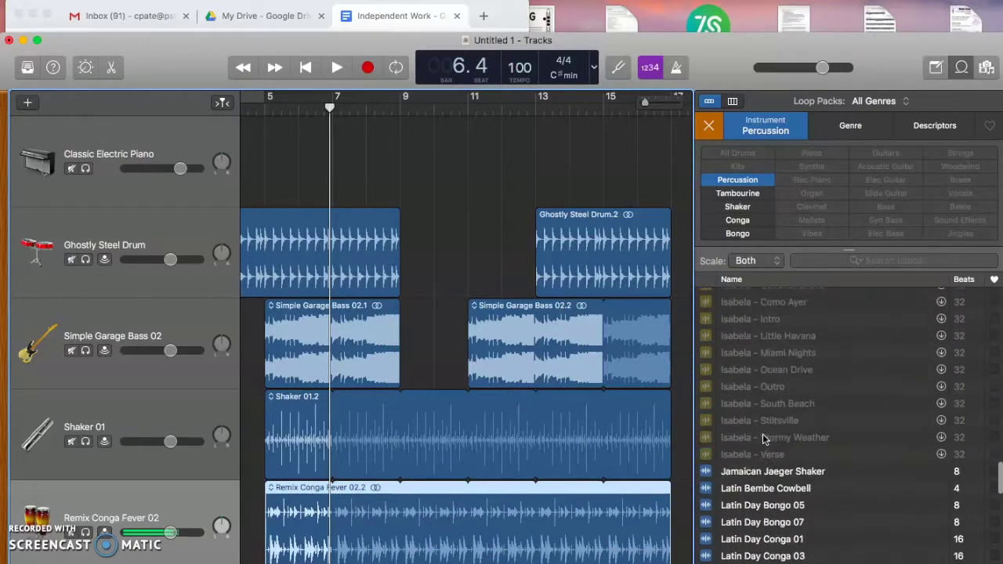
pyautogui.scroll(-2, 766, 441)
pyautogui.scroll(-3, 752, 458)
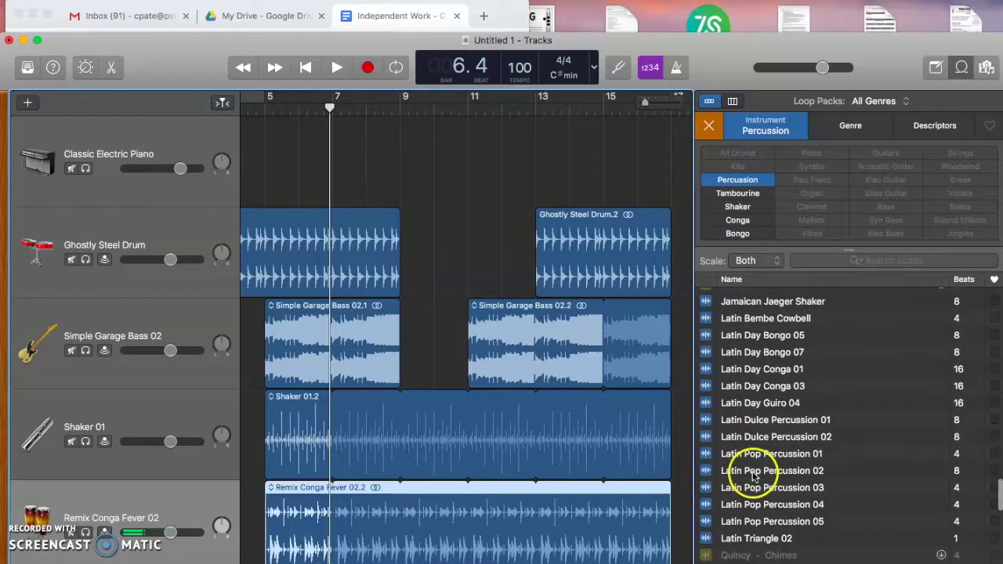
pyautogui.click(765, 454)
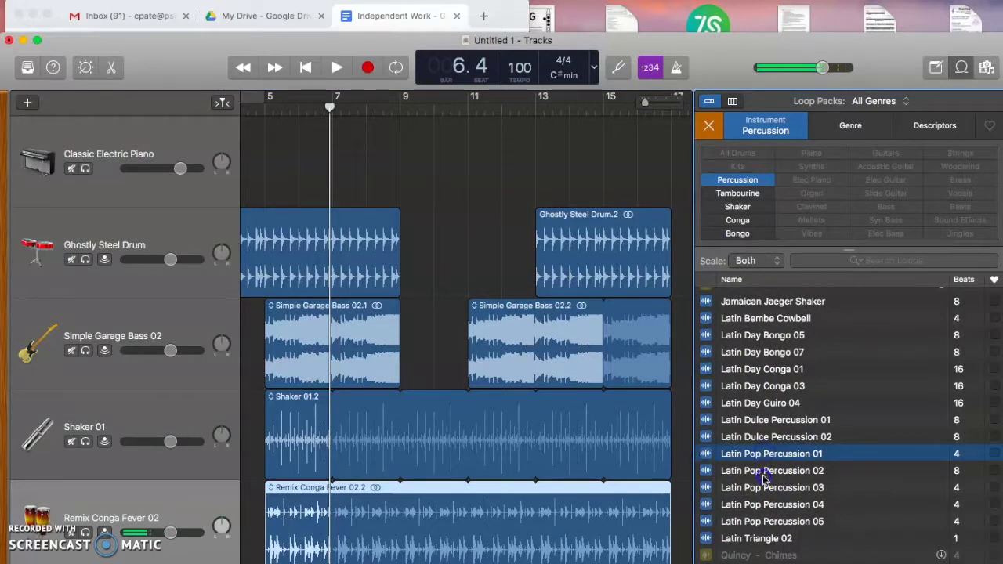
pyautogui.click(765, 474)
pyautogui.click(764, 489)
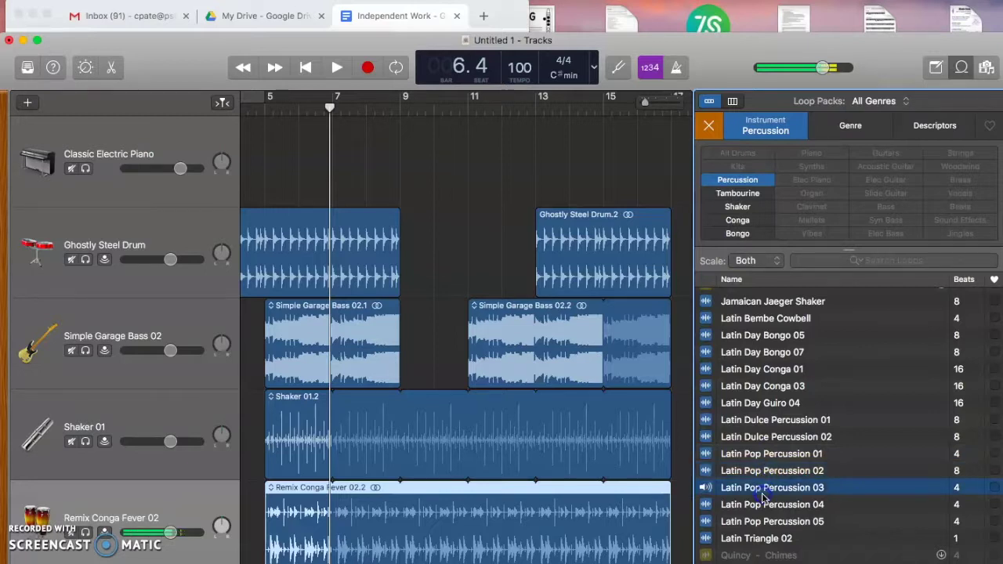
pyautogui.click(764, 520)
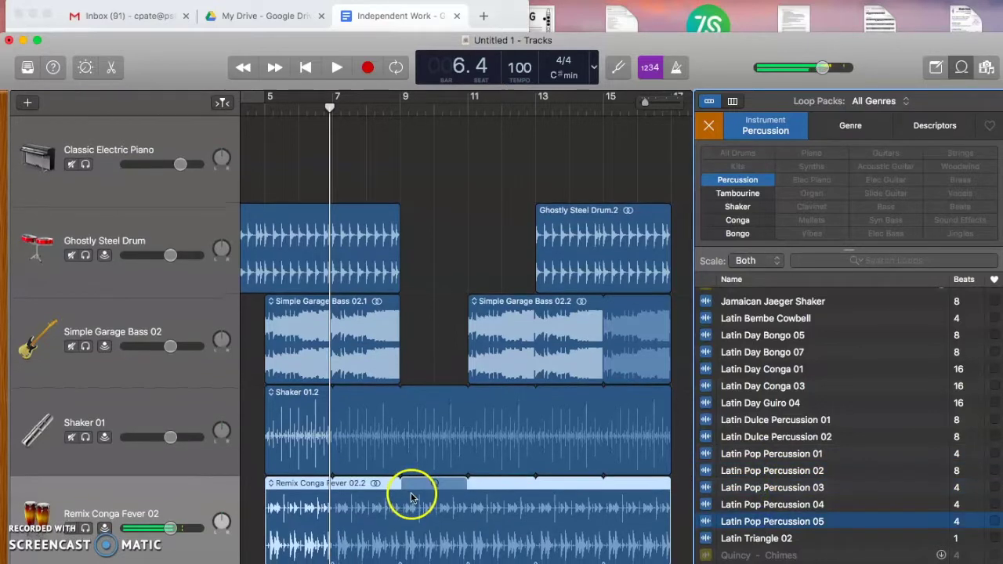
pyautogui.moveTo(745, 523); pyautogui.dragTo(269, 541)
pyautogui.moveTo(302, 512); pyautogui.dragTo(663, 523)
# Return the playhead to bar 1 and compare the riff, bassline and beats tracks with the Steel Drums table in the assignment document
pyautogui.hscroll(-5, 424, 295)
pyautogui.hscroll(-2, 423, 296)
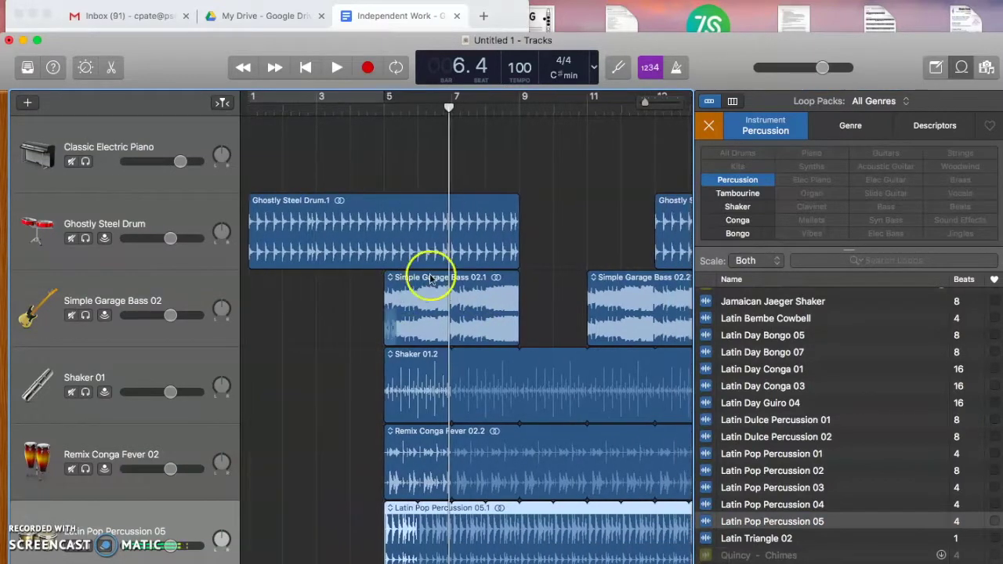
pyautogui.click(305, 68)
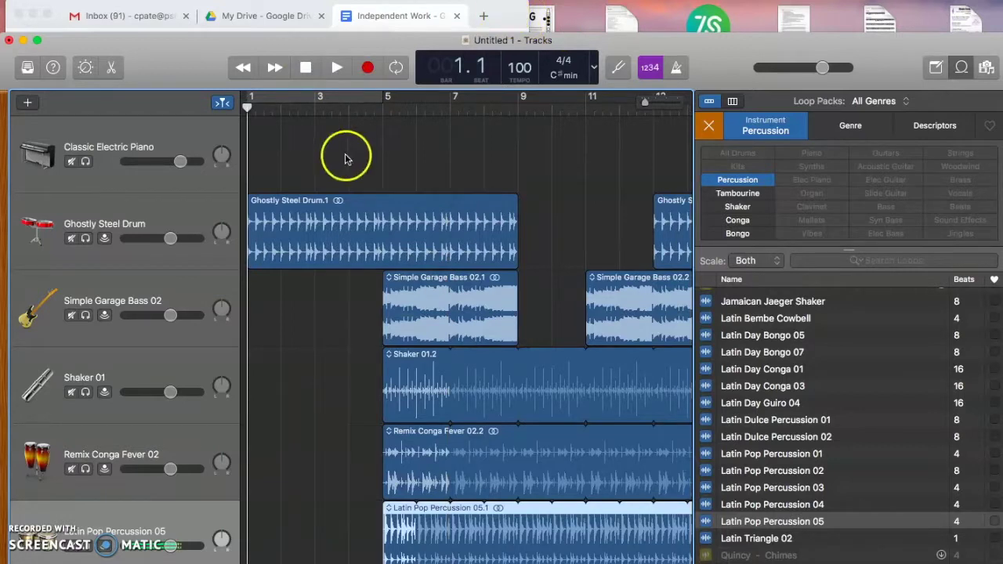
pyautogui.click(506, 19)
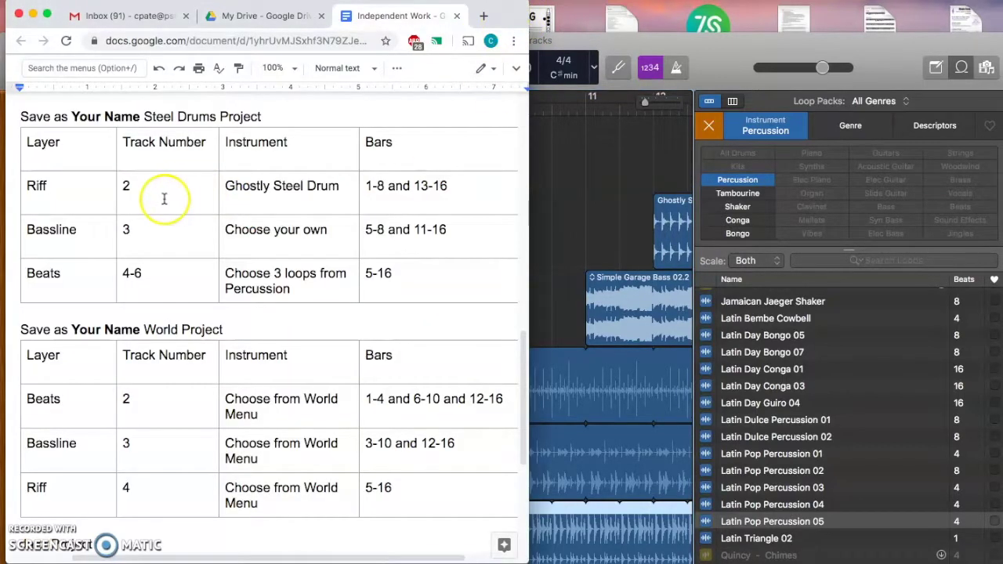
pyautogui.click(557, 199)
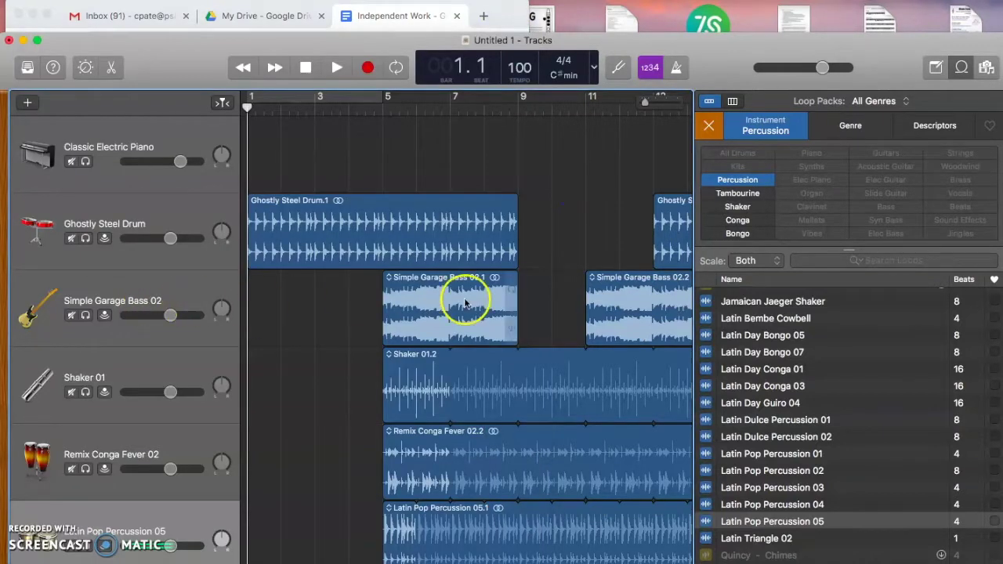
pyautogui.click(499, 17)
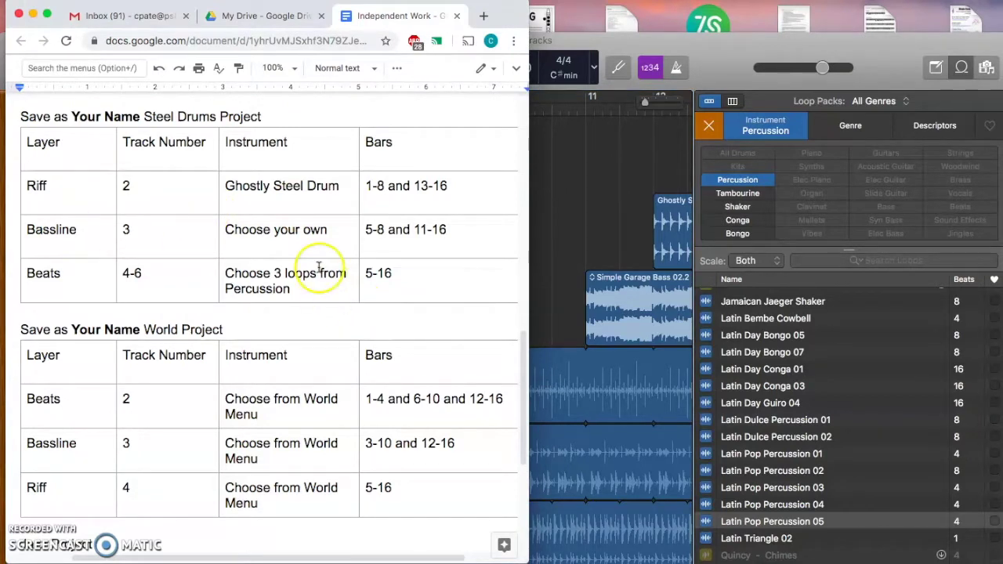
pyautogui.click(577, 262)
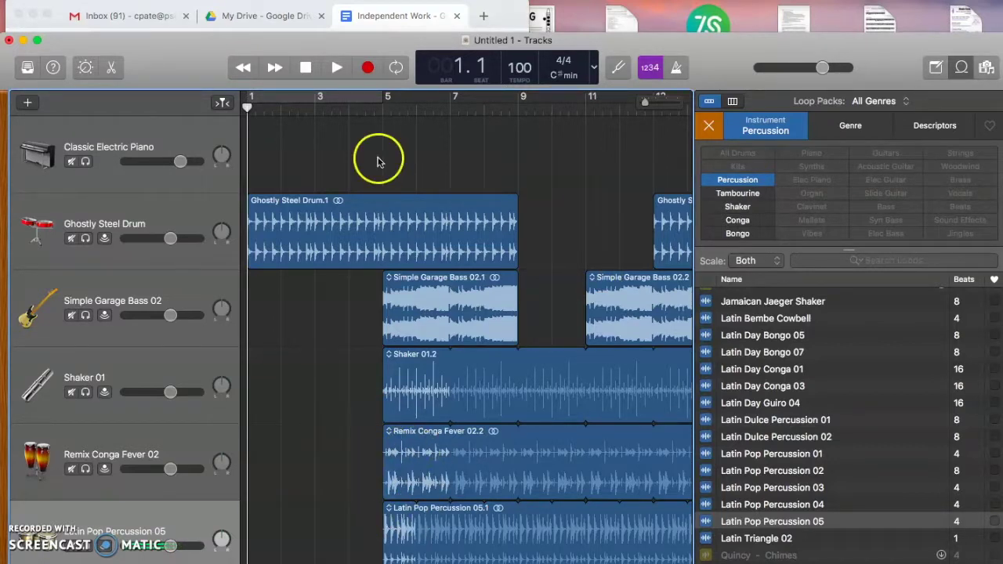
# Play the arrangement from bar 1 to its end and replay a short passage from about bar 11
pyautogui.click(334, 69)
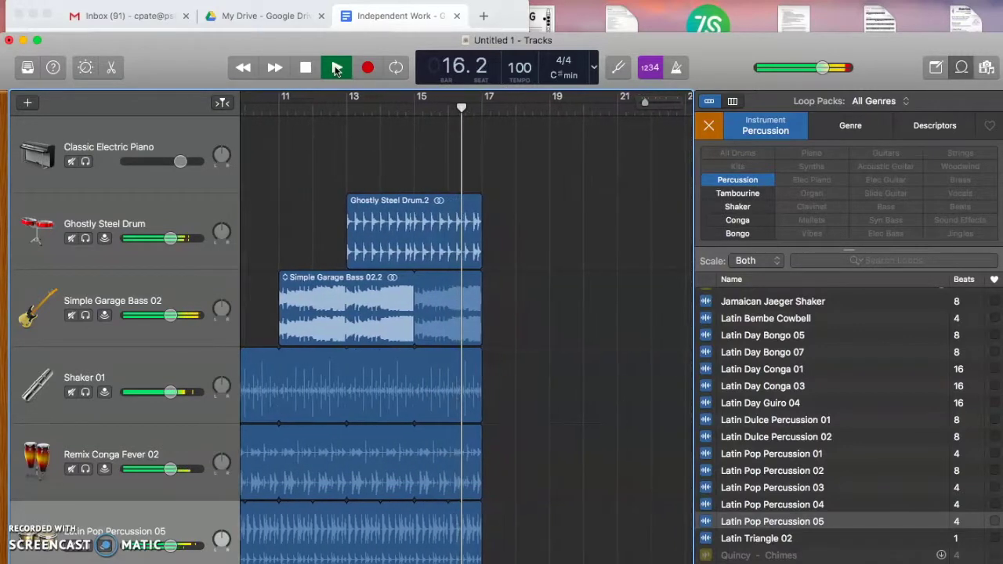
pyautogui.click(306, 68)
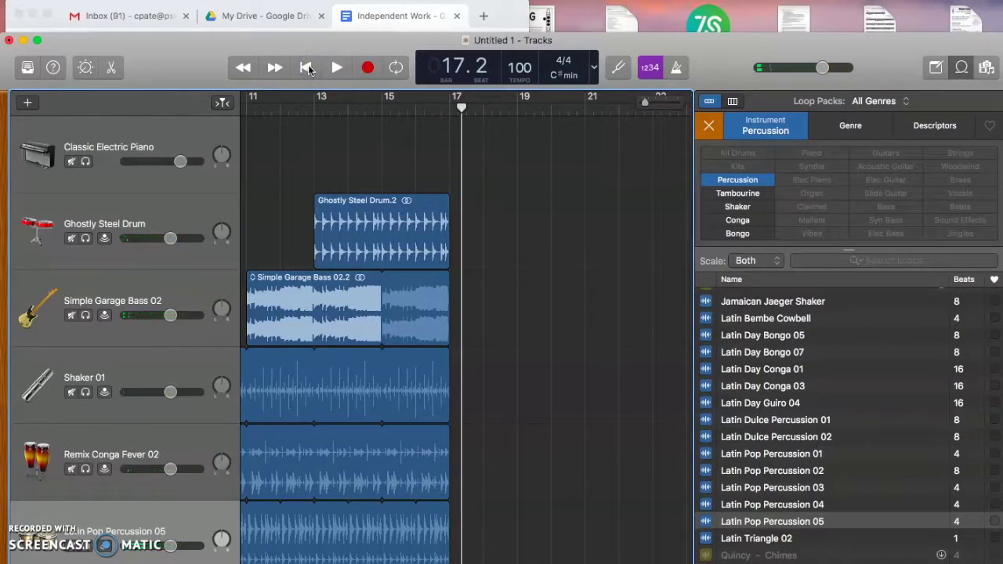
pyautogui.hscroll(-5, 281, 265)
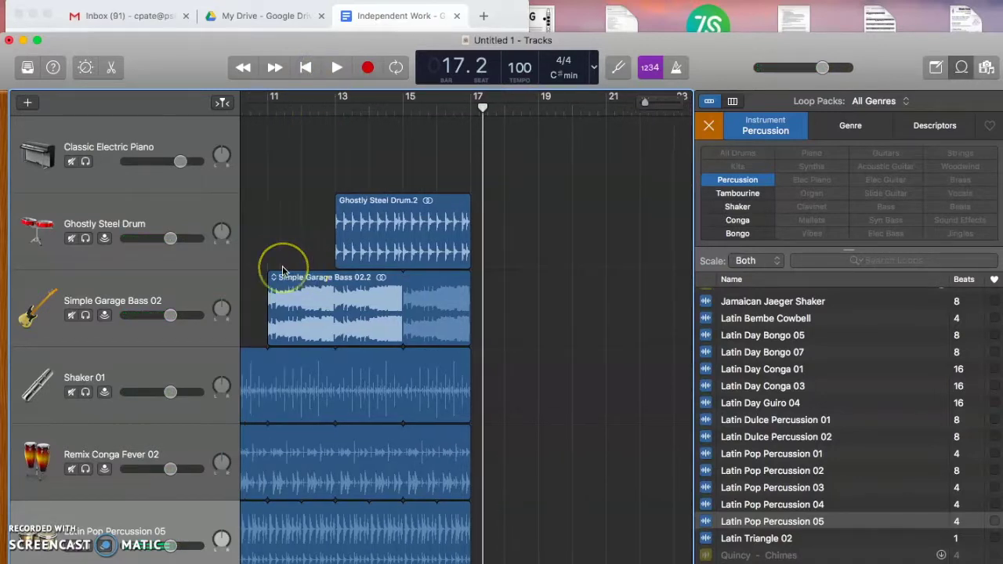
pyautogui.click(438, 141)
pyautogui.click(430, 107)
pyautogui.click(335, 67)
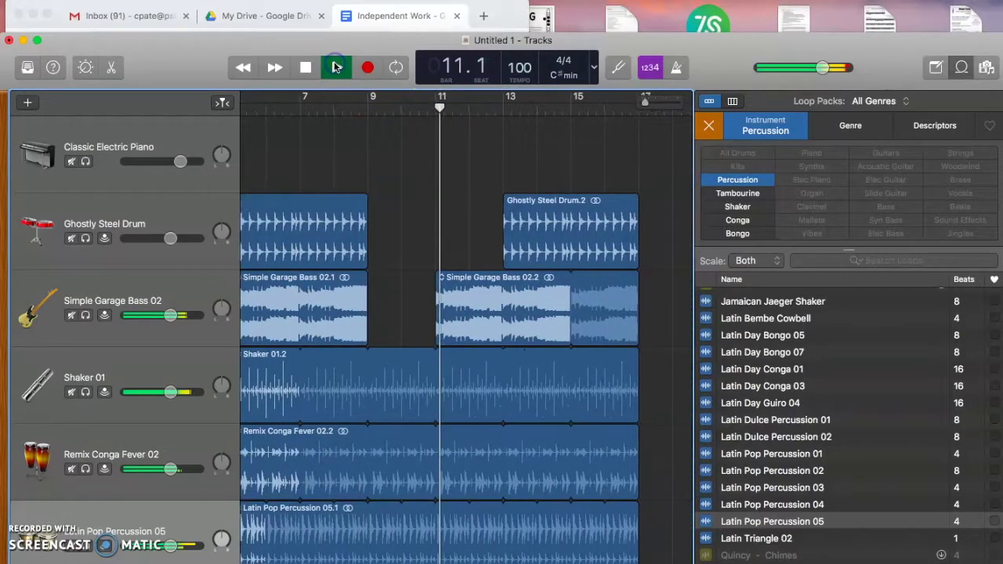
pyautogui.click(306, 67)
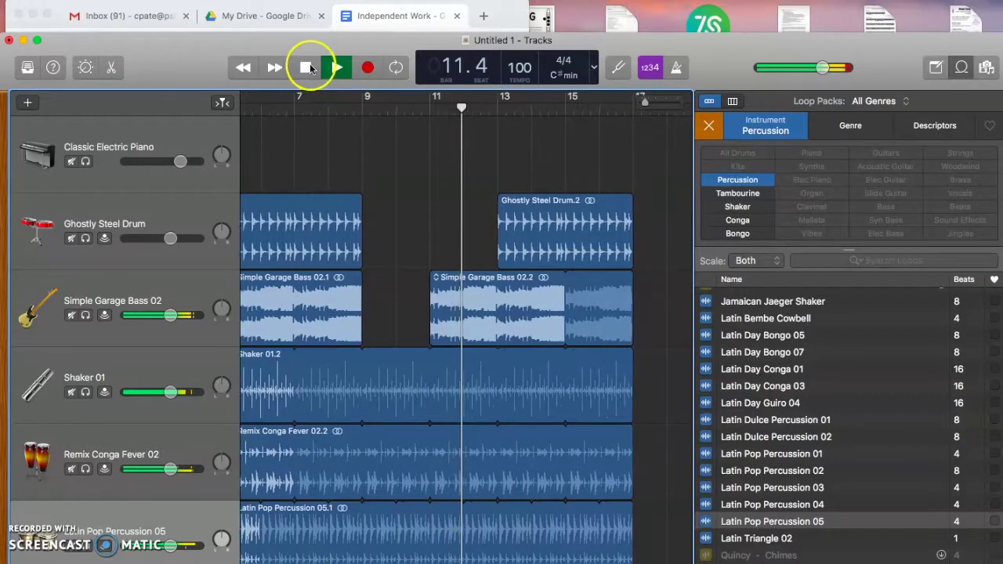
# Raise the Simple Garage Bass 02 track volume slightly and play the closing bars from about bar 13 to check the balance
pyautogui.click(177, 313)
pyautogui.moveTo(178, 313); pyautogui.dragTo(170, 319)
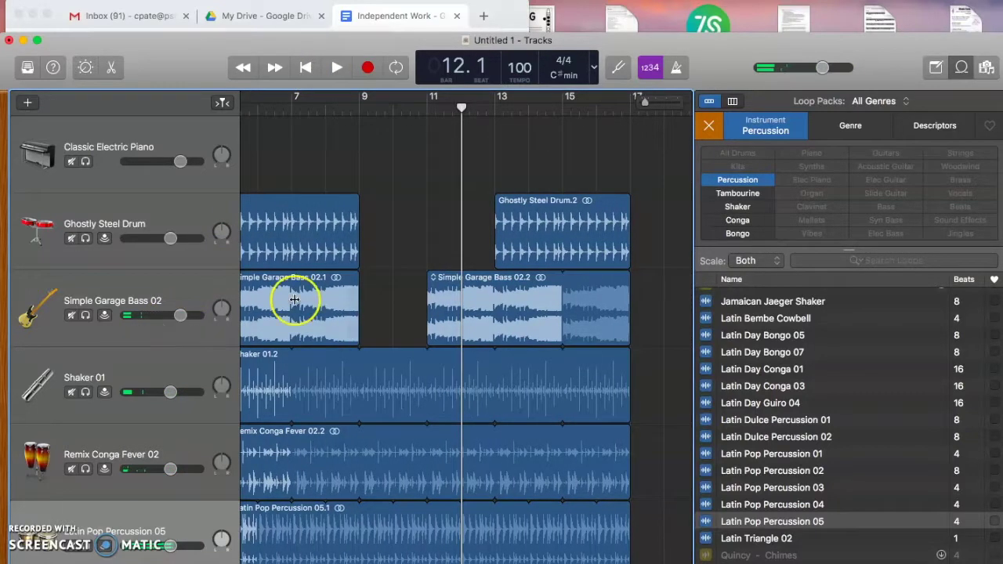
pyautogui.hscroll(5, 291, 299)
pyautogui.click(328, 110)
pyautogui.click(336, 67)
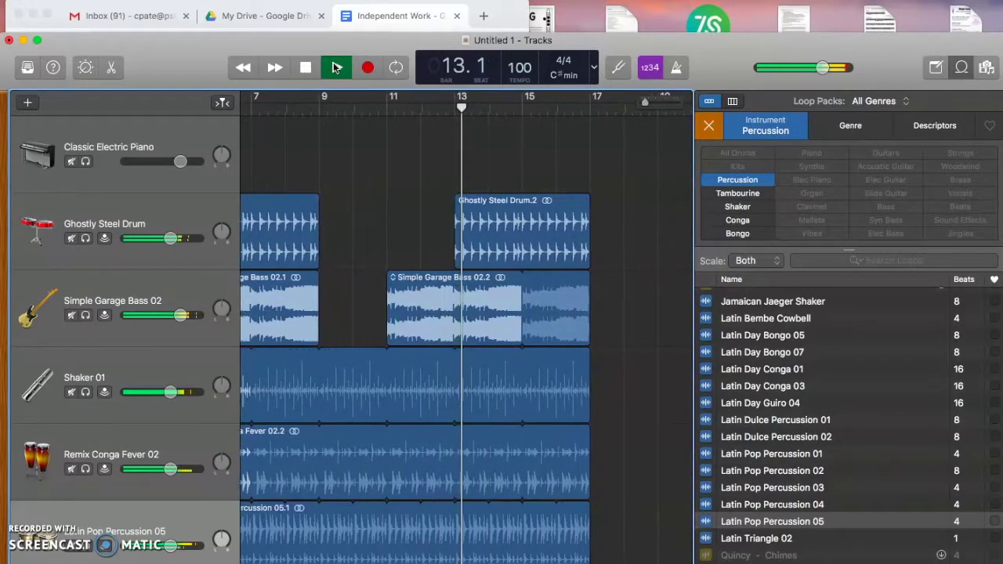
pyautogui.click(310, 69)
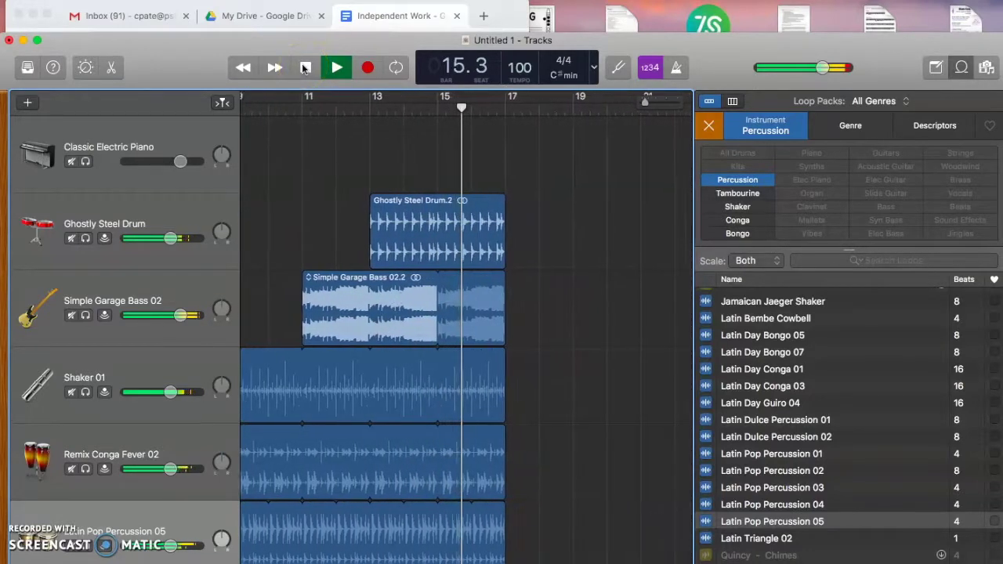
pyautogui.click(303, 70)
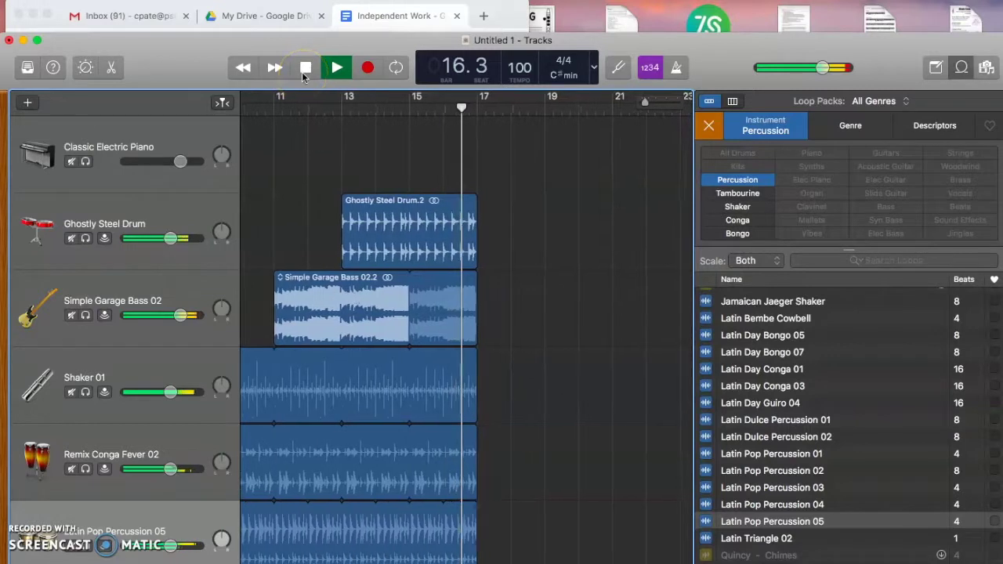
pyautogui.click(305, 69)
pyautogui.click(304, 69)
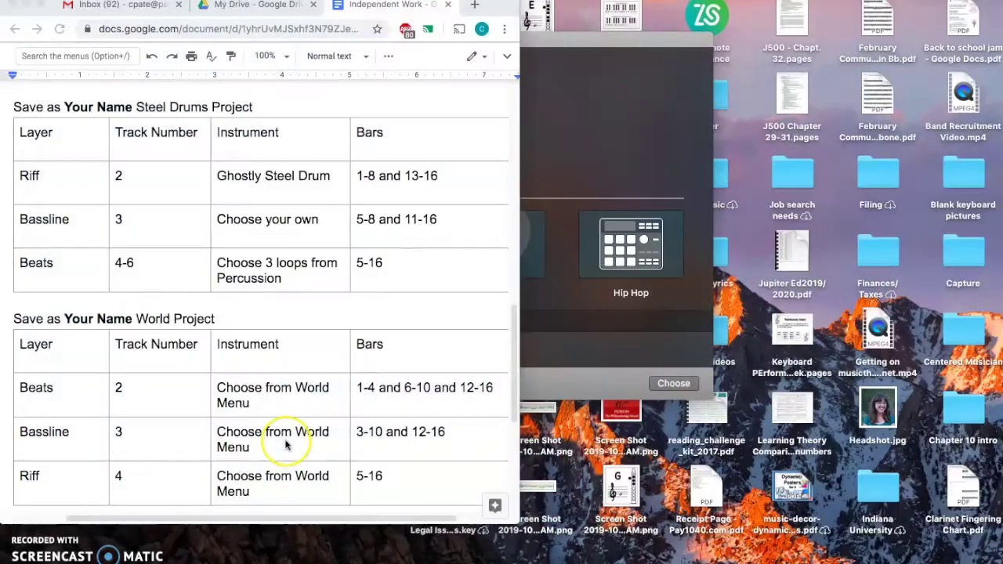
# Review the World Project table in the assignment document for its layers, track numbers, instruments and bars
pyautogui.scroll(-5, 287, 445)
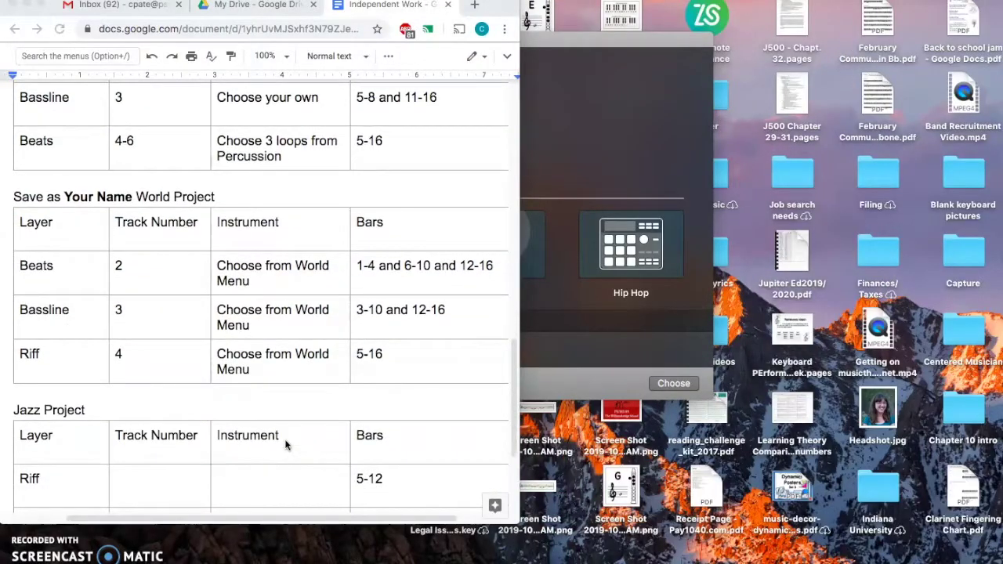
pyautogui.scroll(-2, 287, 445)
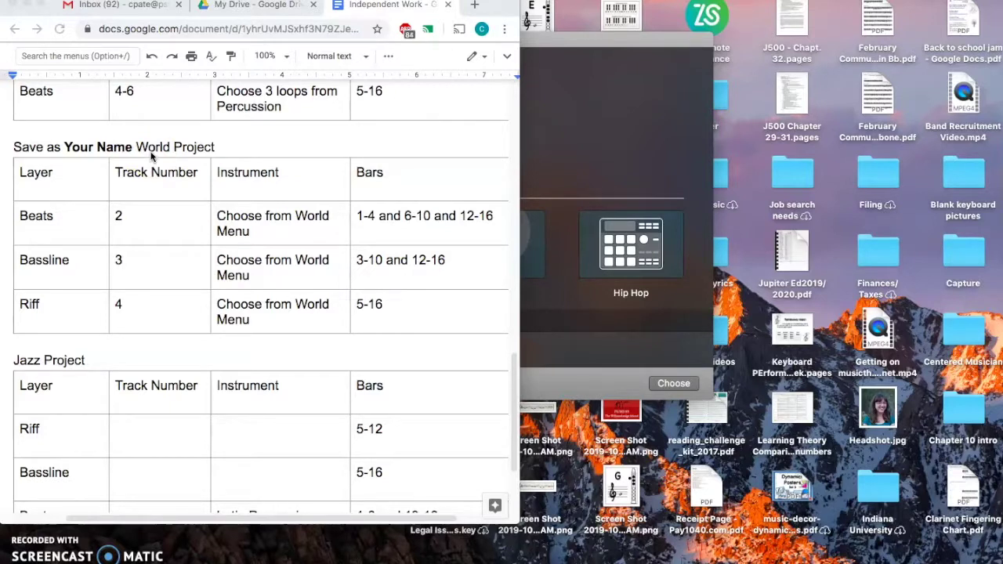
pyautogui.click(529, 169)
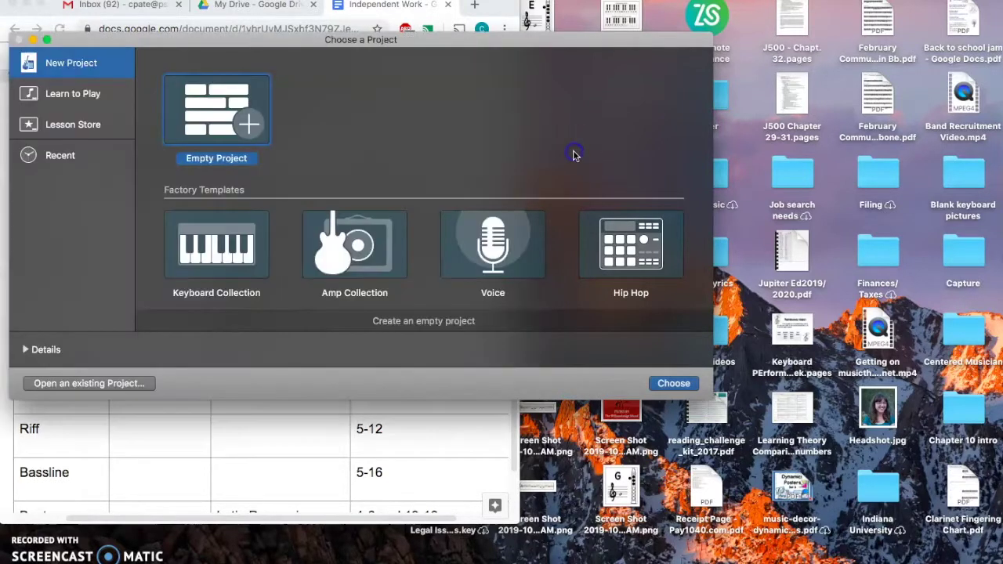
pyautogui.click(206, 249)
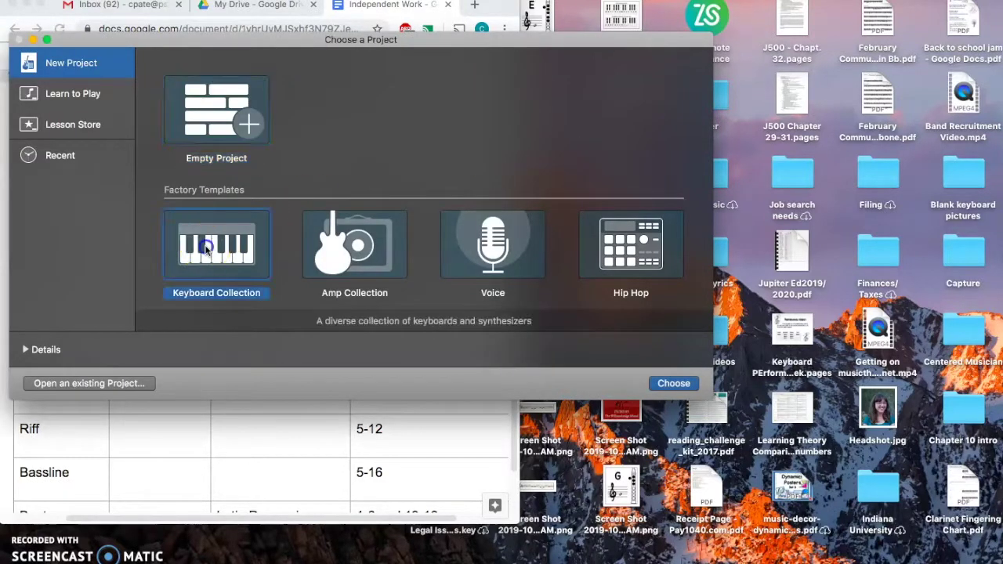
pyautogui.click(676, 384)
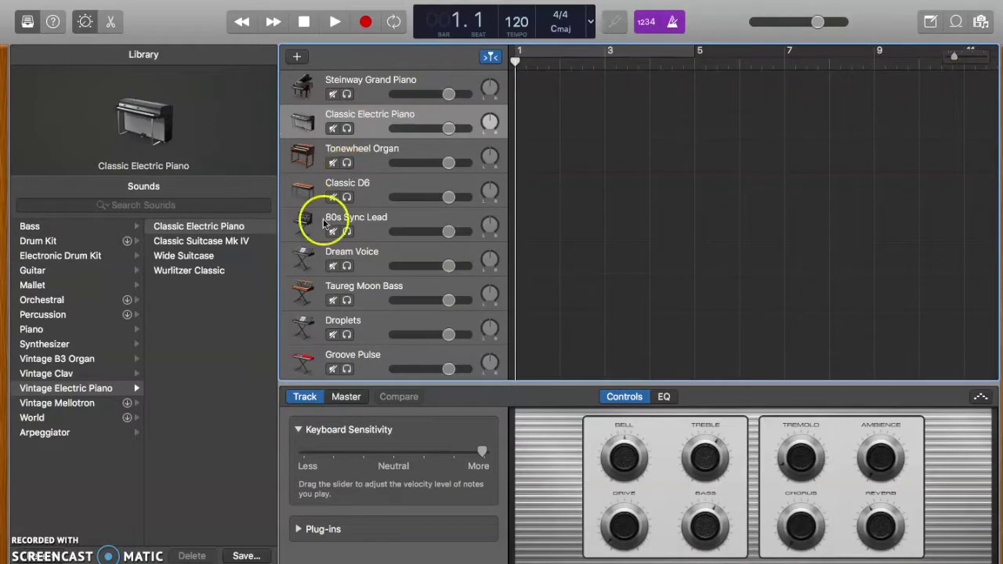
pyautogui.click(8, 4)
# Create a new empty GarageBand project with one Software Instrument track
pyautogui.click(212, 101)
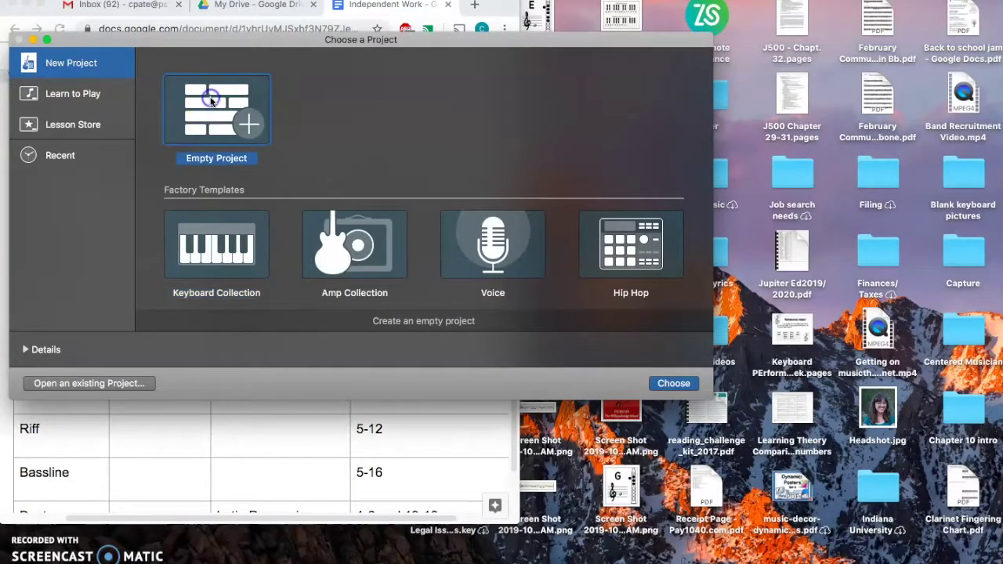
pyautogui.click(672, 384)
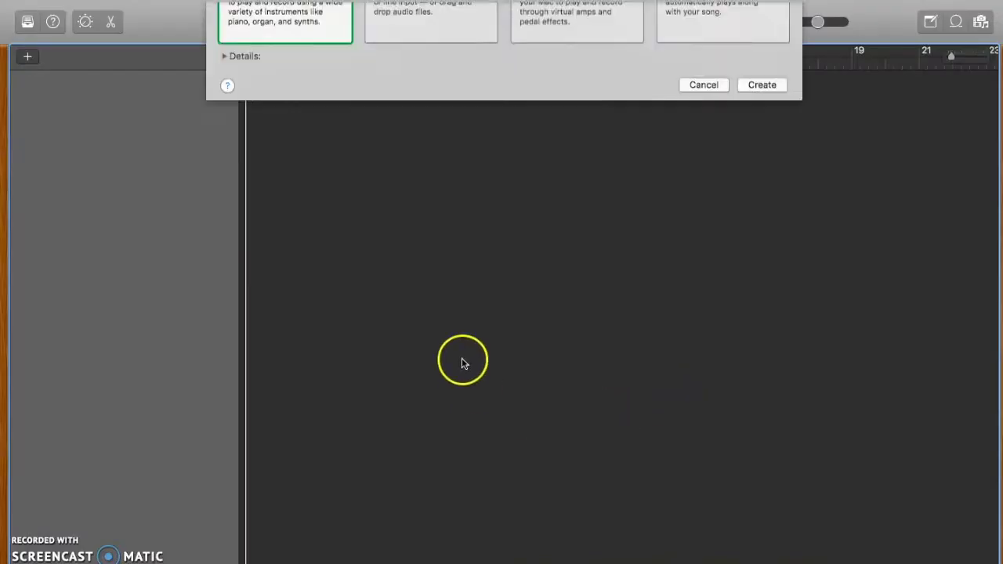
pyautogui.click(300, 78)
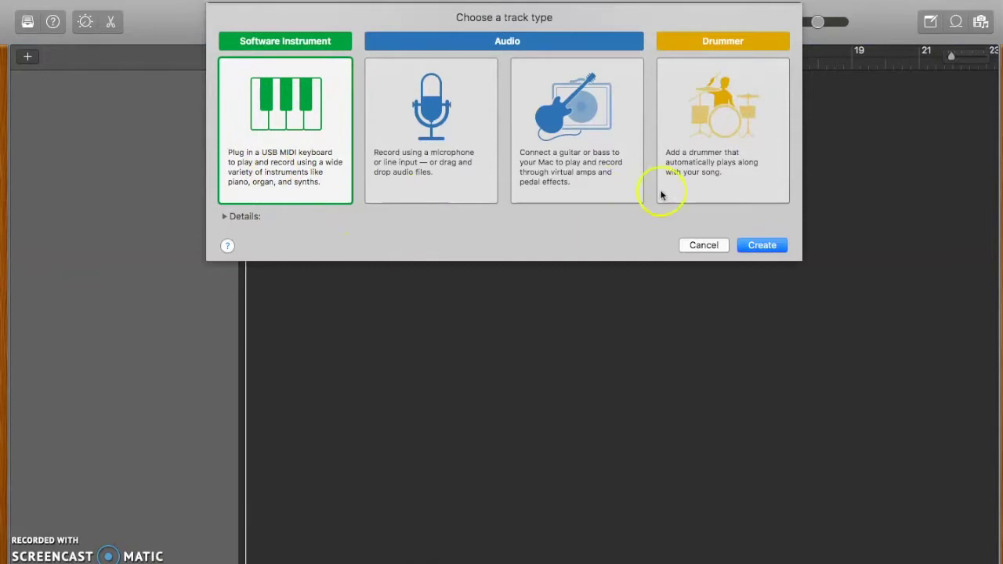
pyautogui.click(762, 246)
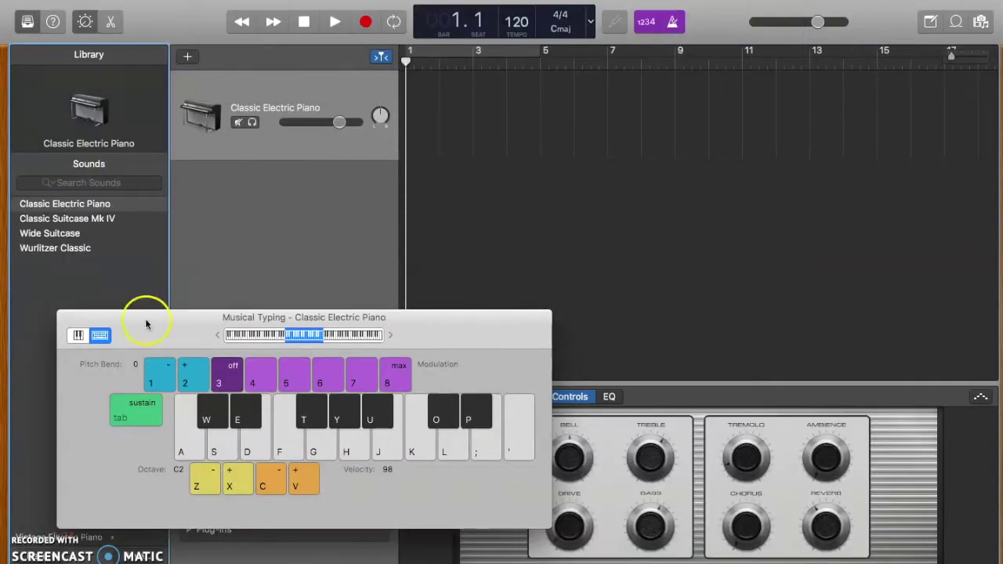
# Close the Musical Typing keyboard and hide the Library and Smart Controls to clear the workspace
pyautogui.click(67, 318)
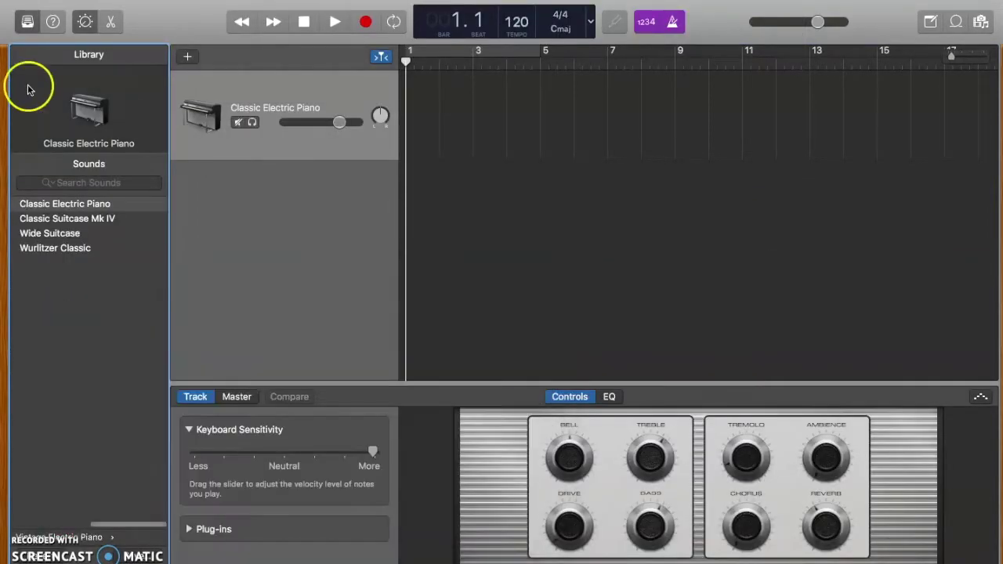
pyautogui.click(26, 22)
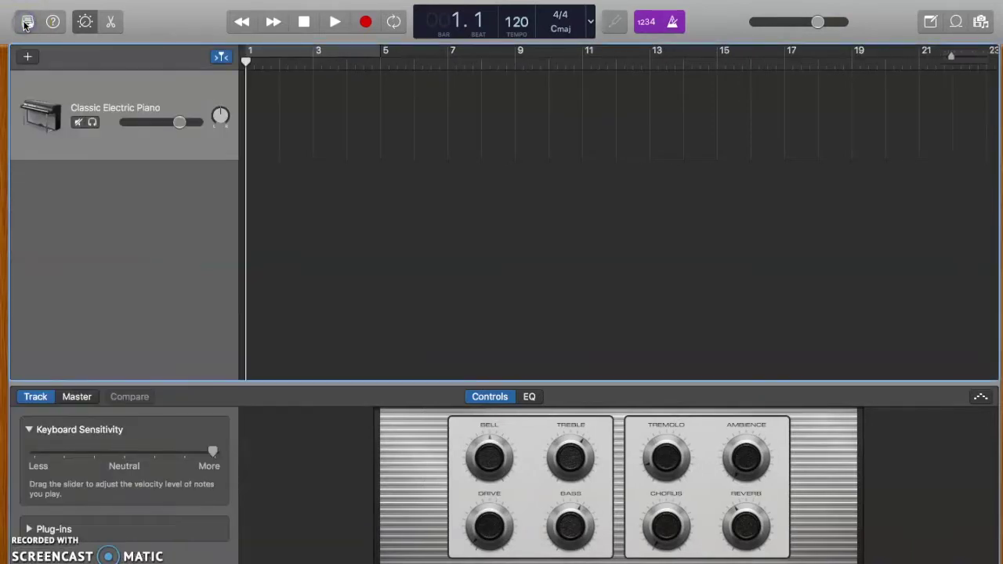
pyautogui.click(84, 23)
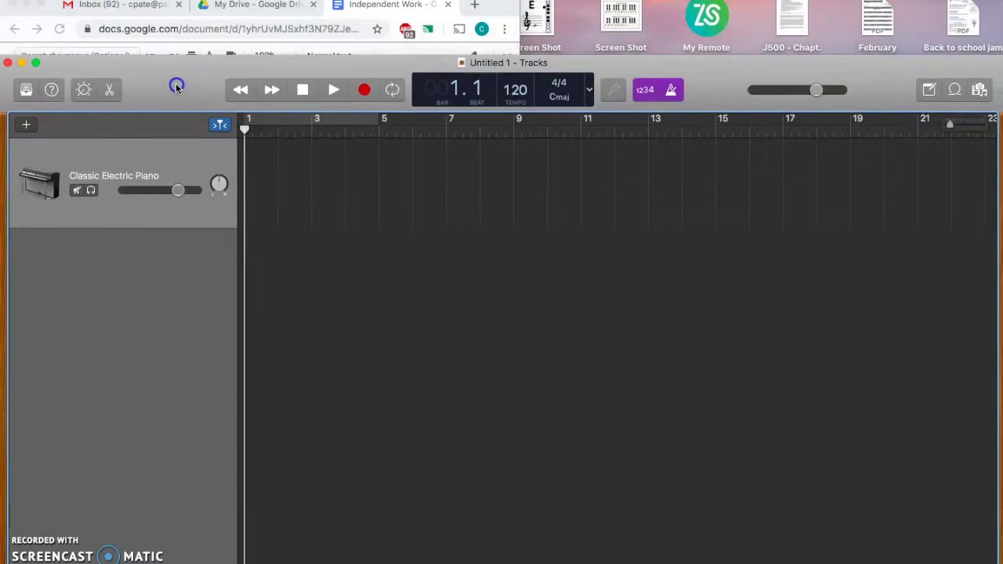
# Show the Loop Browser and filter the loops by the World genre with no search text
pyautogui.click(955, 89)
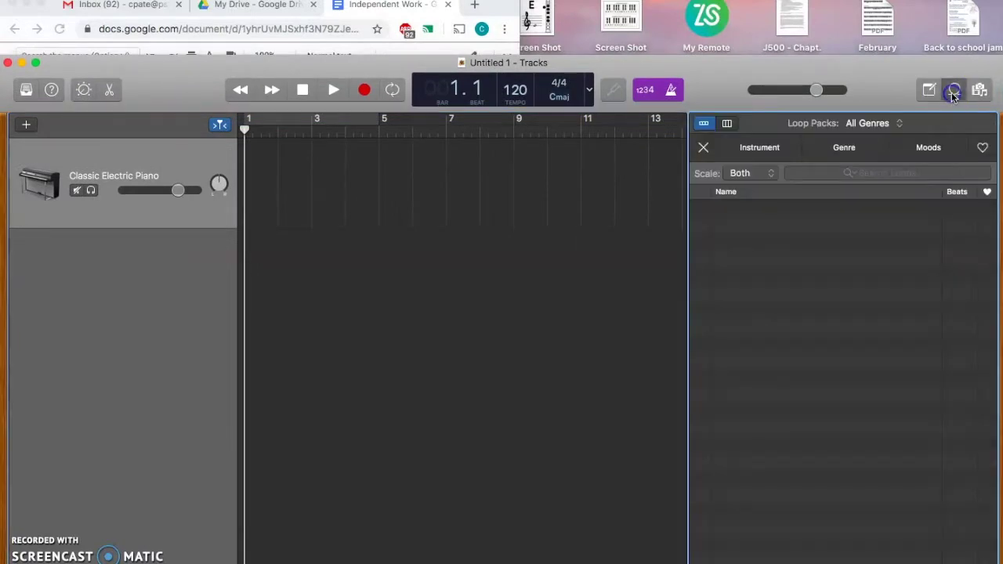
pyautogui.click(916, 174)
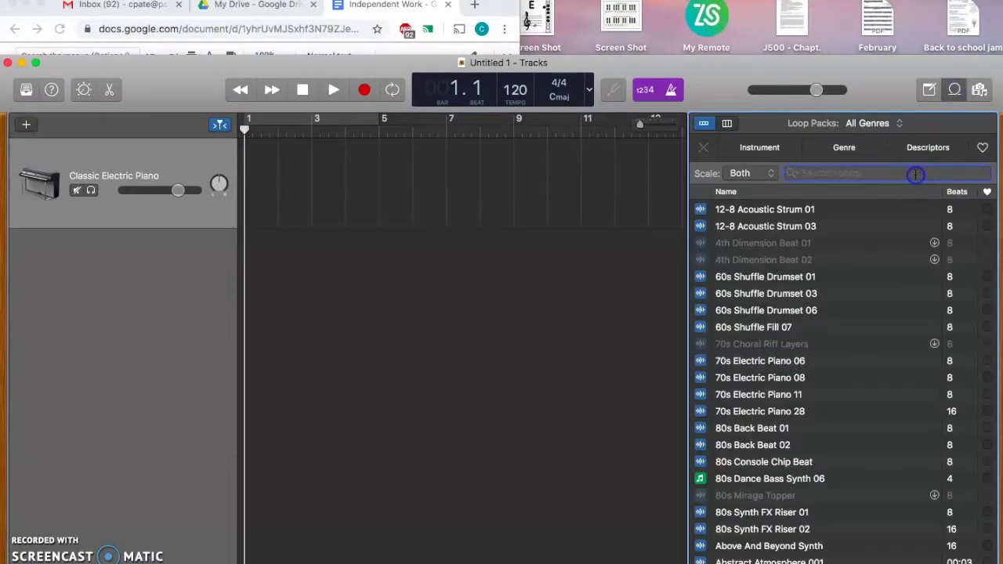
pyautogui.press('Return')
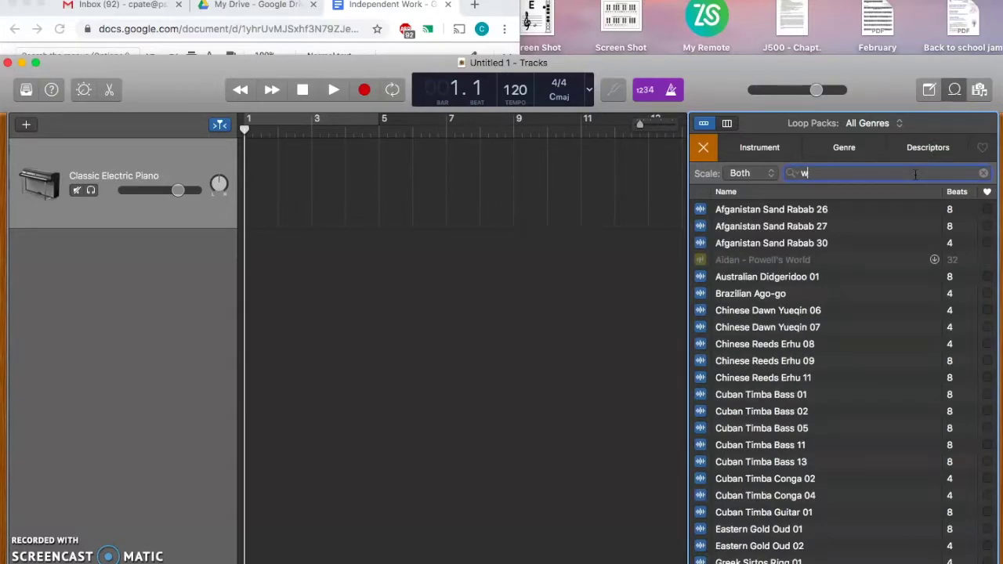
pyautogui.press('BackSpace')
pyautogui.click(840, 152)
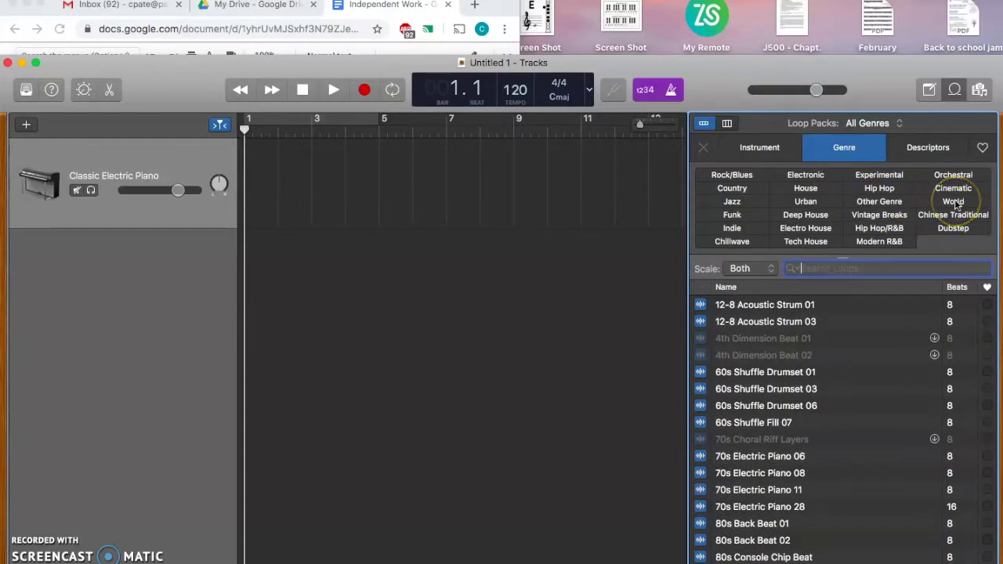
pyautogui.click(954, 203)
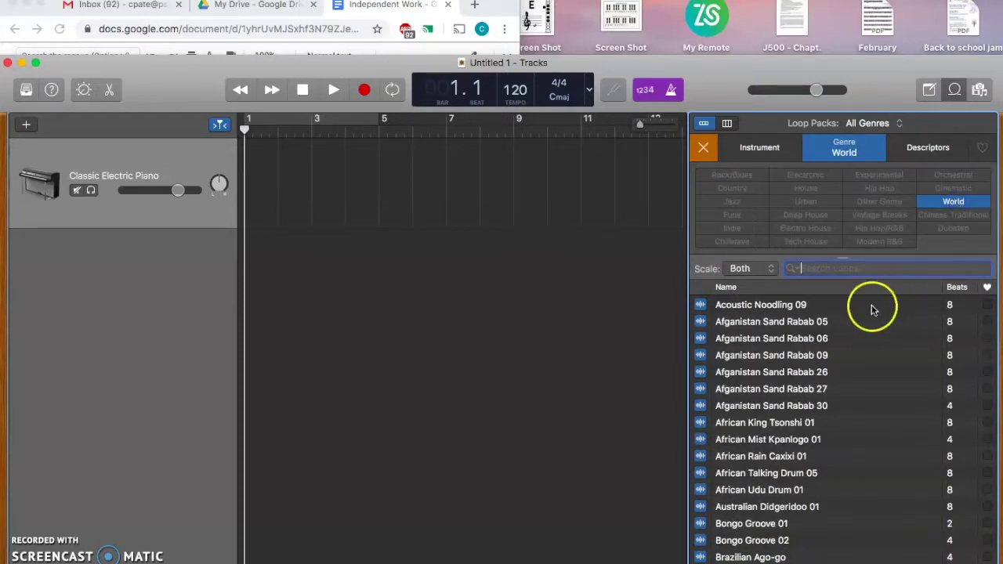
# Audition the World loops Afganistan Sand Rabab 05, African King Tsonshi 01, Chinese Dawn Yueqin 06 and Conga Groove 02
pyautogui.click(776, 328)
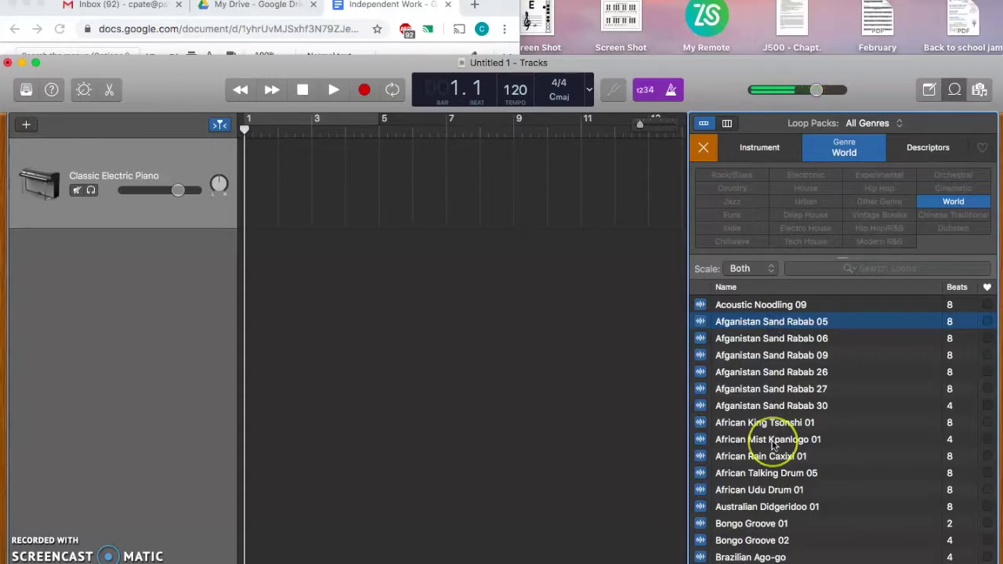
pyautogui.scroll(-3, 776, 426)
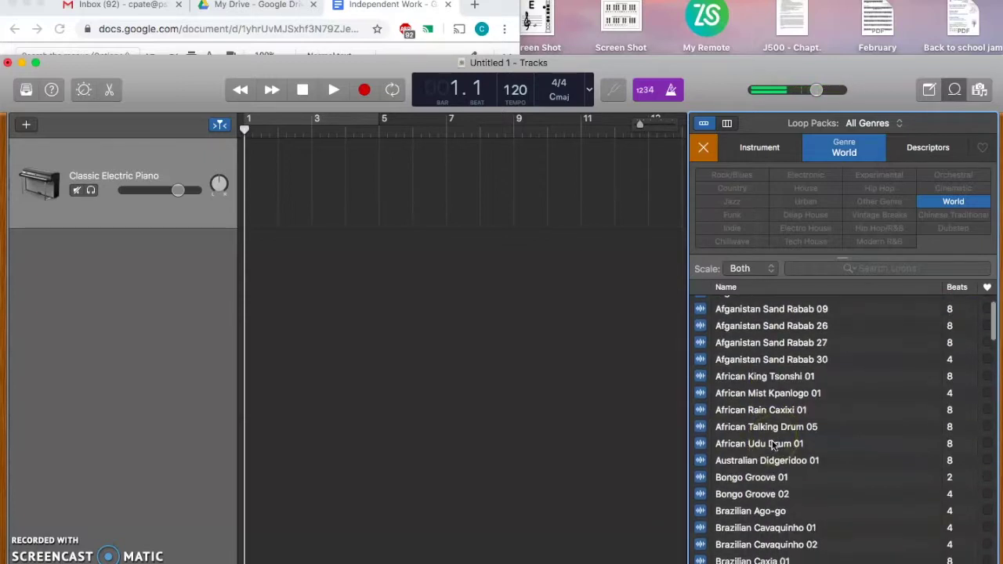
pyautogui.click(778, 379)
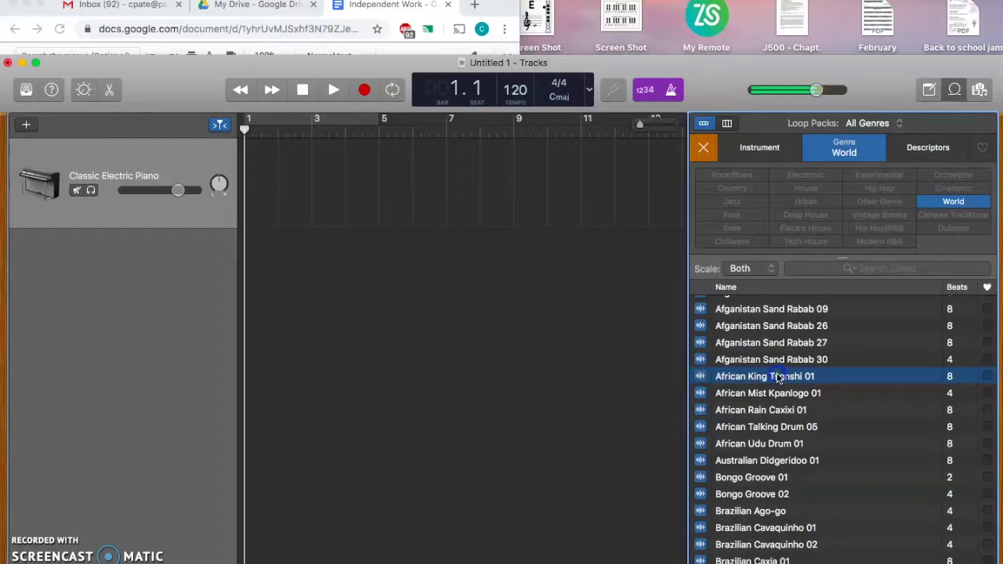
pyautogui.scroll(-3, 748, 470)
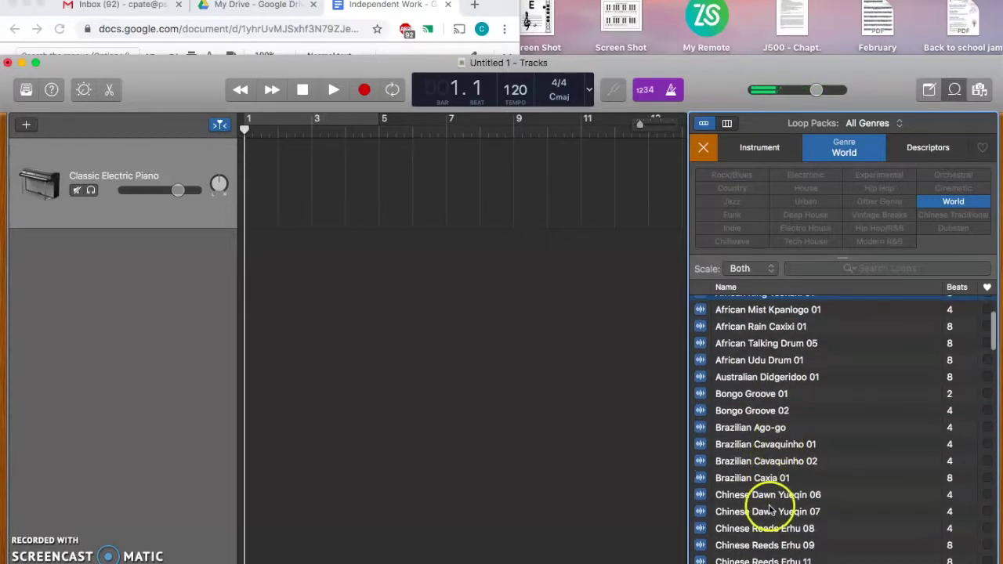
pyautogui.click(769, 498)
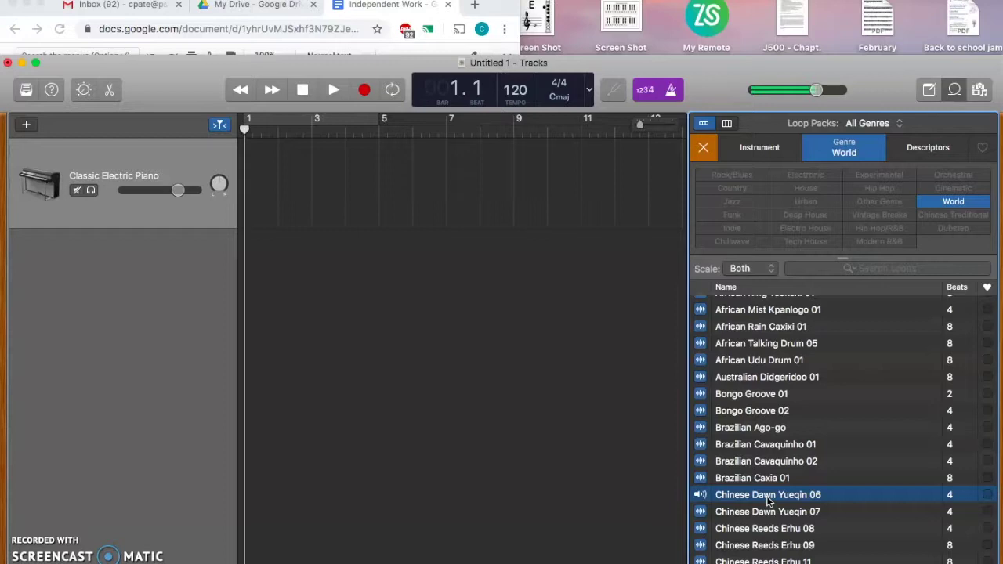
pyautogui.scroll(-6, 769, 502)
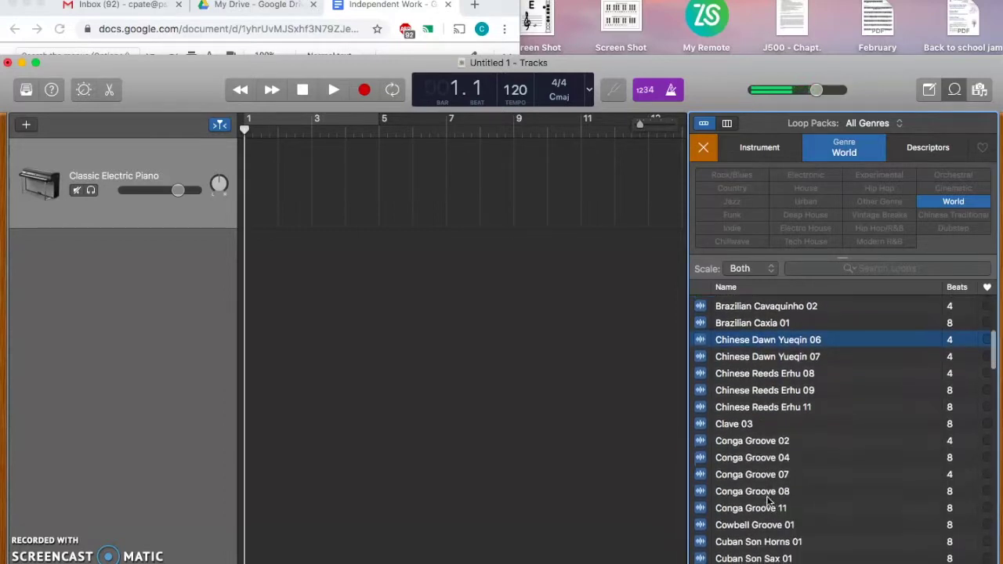
pyautogui.click(740, 393)
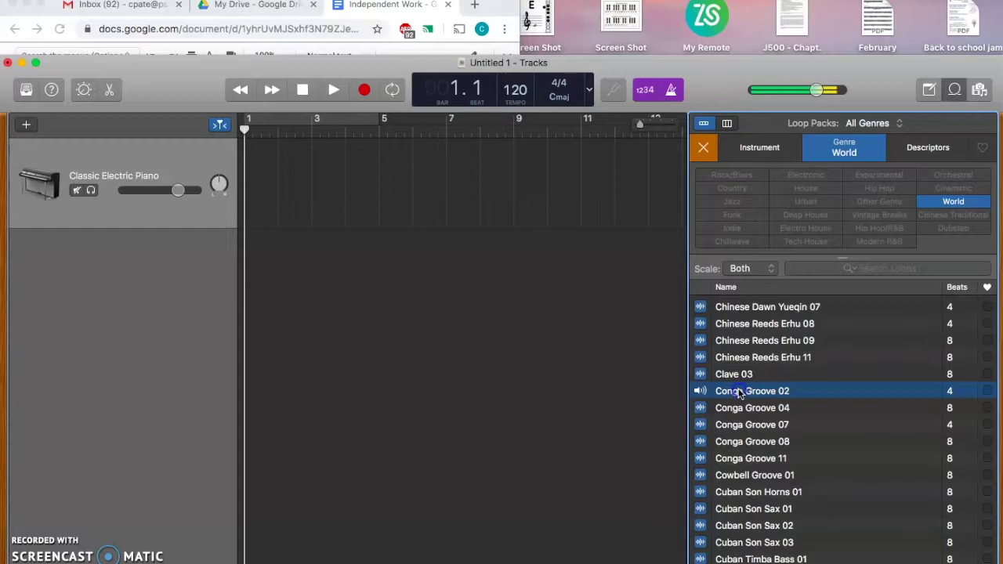
# Browse past the Cuban loops and audition Eastern Gold Oud 01 repeatedly
pyautogui.scroll(-3, 741, 459)
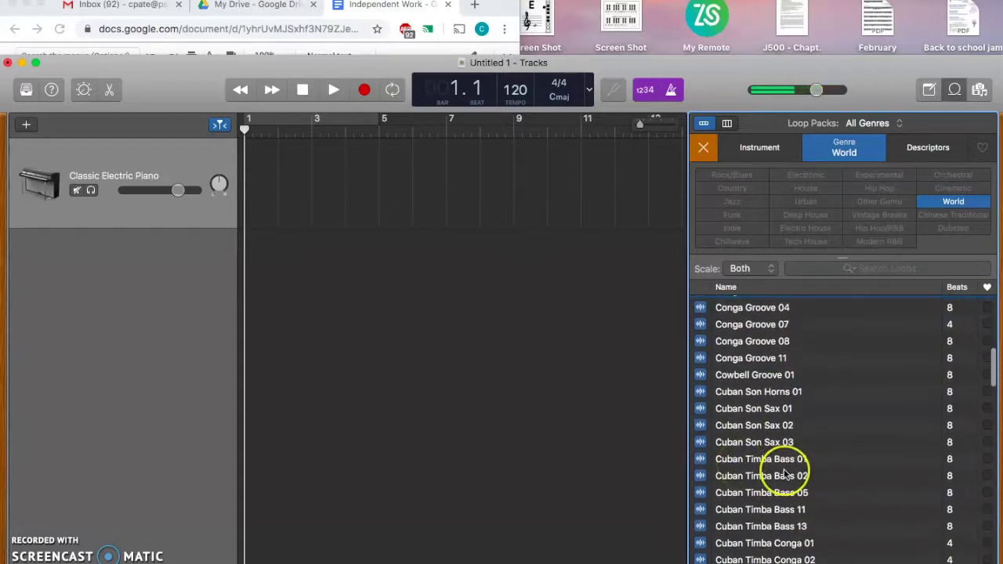
pyautogui.scroll(-3, 784, 473)
pyautogui.scroll(-3, 785, 473)
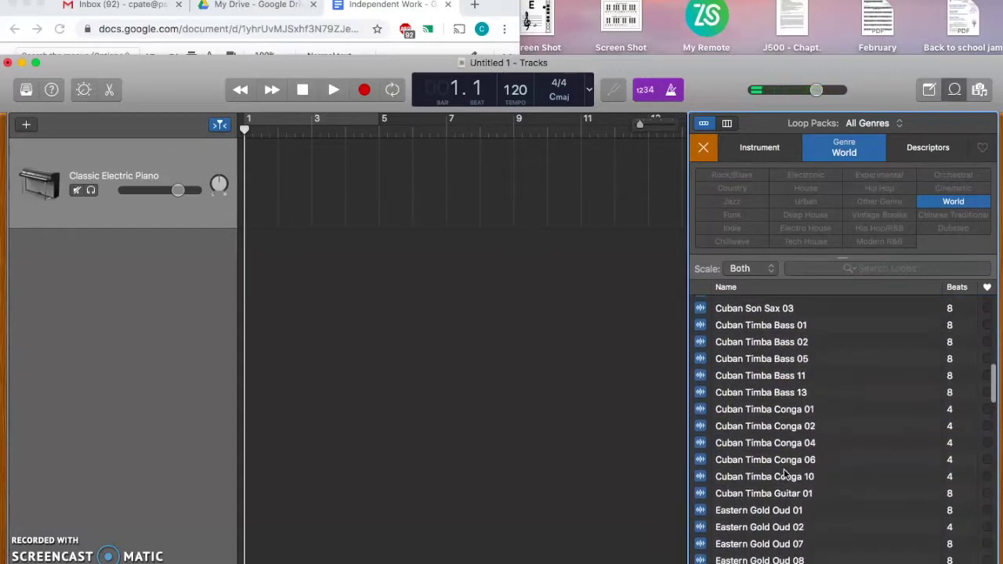
pyautogui.scroll(-1, 785, 474)
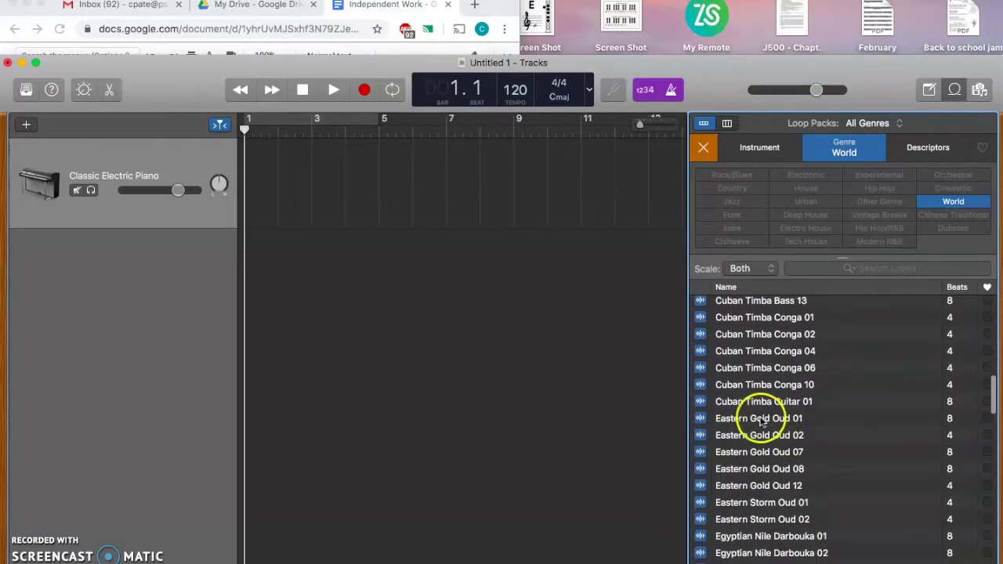
pyautogui.click(763, 421)
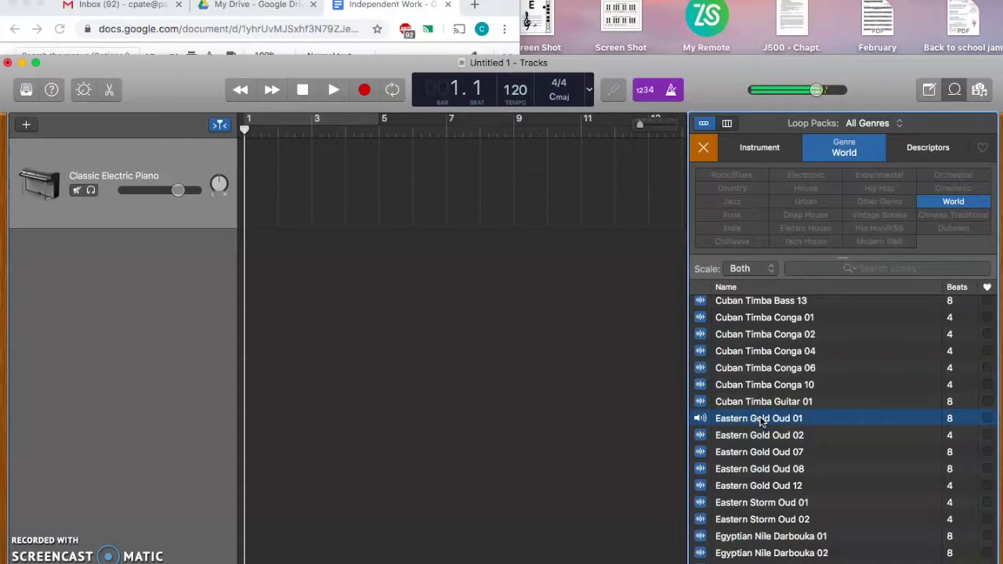
pyautogui.click(759, 421)
pyautogui.click(770, 422)
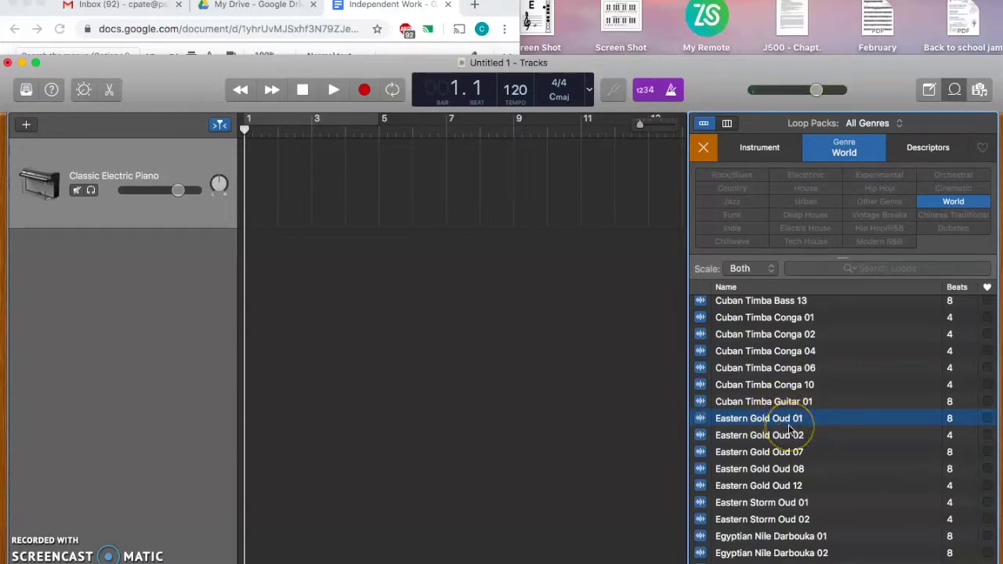
pyautogui.click(728, 422)
pyautogui.click(733, 419)
pyautogui.click(739, 421)
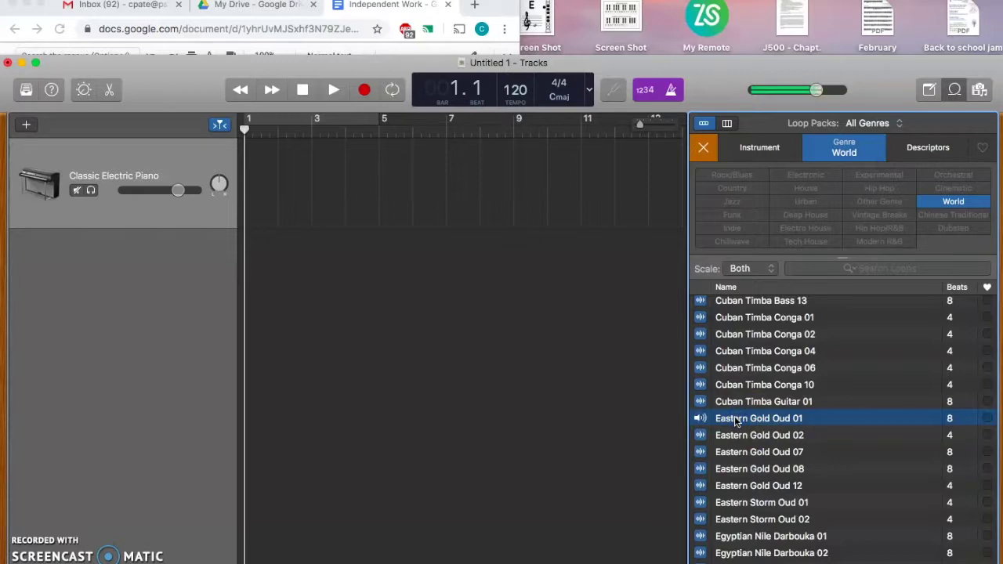
# Audition Egyptian Nile Darbouka 01, Indian Rajah Sarod 02 and Indian Rajah Sitar 06
pyautogui.scroll(-3, 745, 475)
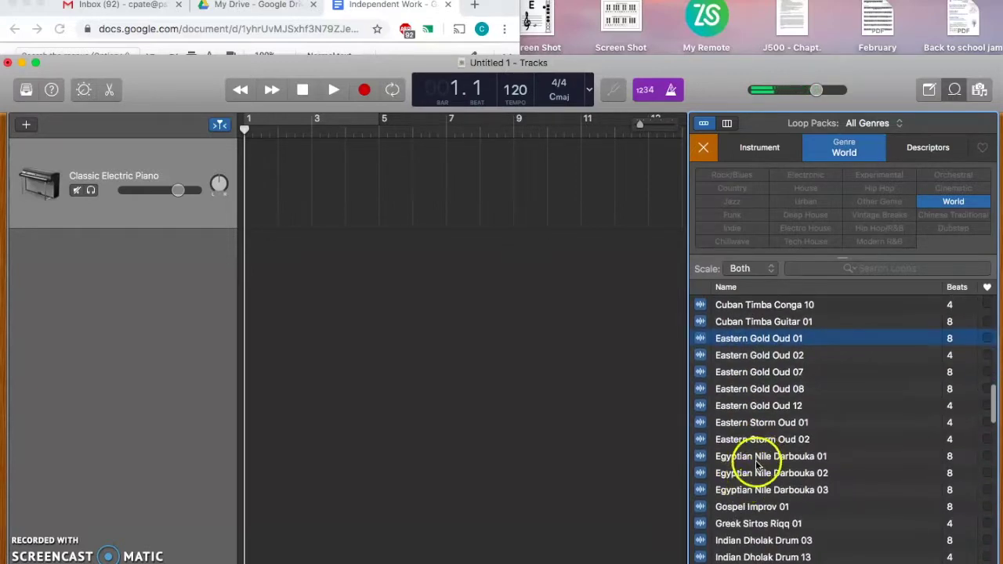
pyautogui.click(757, 459)
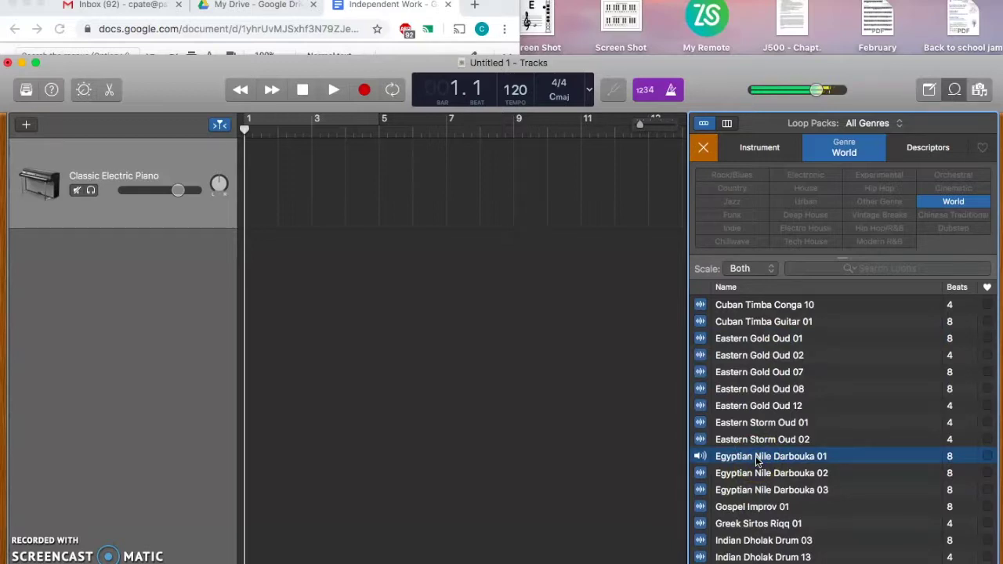
pyautogui.scroll(-10, 757, 461)
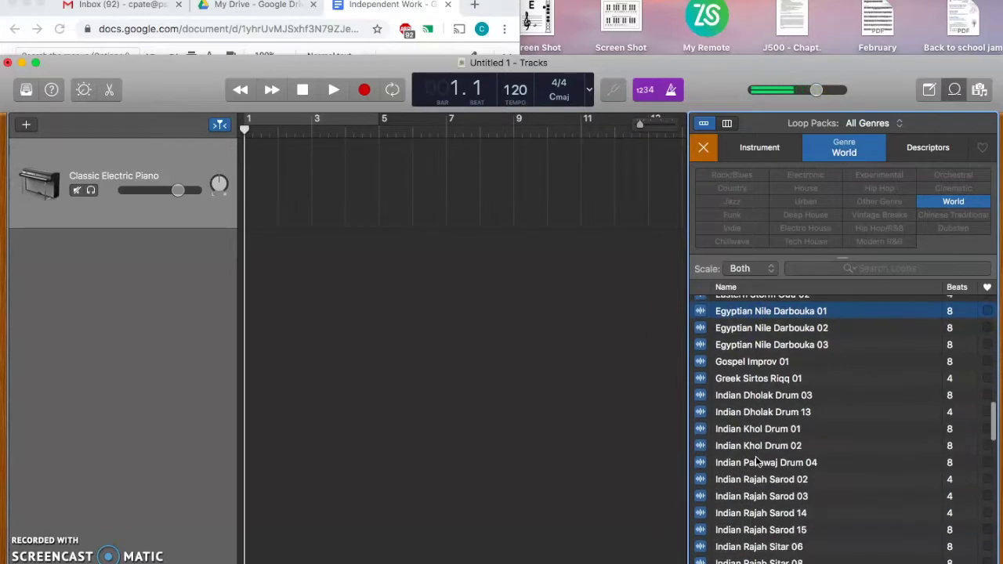
pyautogui.click(758, 442)
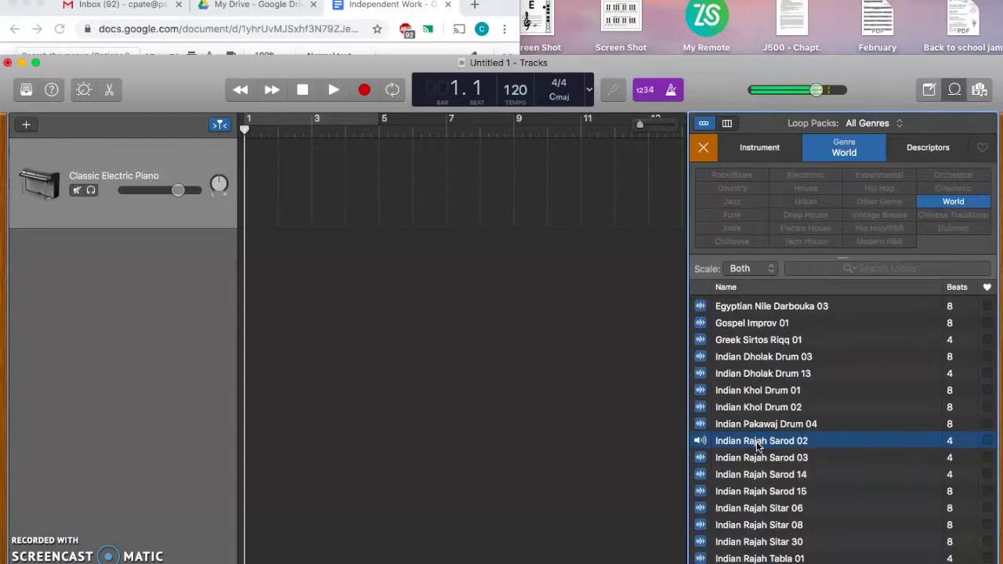
pyautogui.click(755, 514)
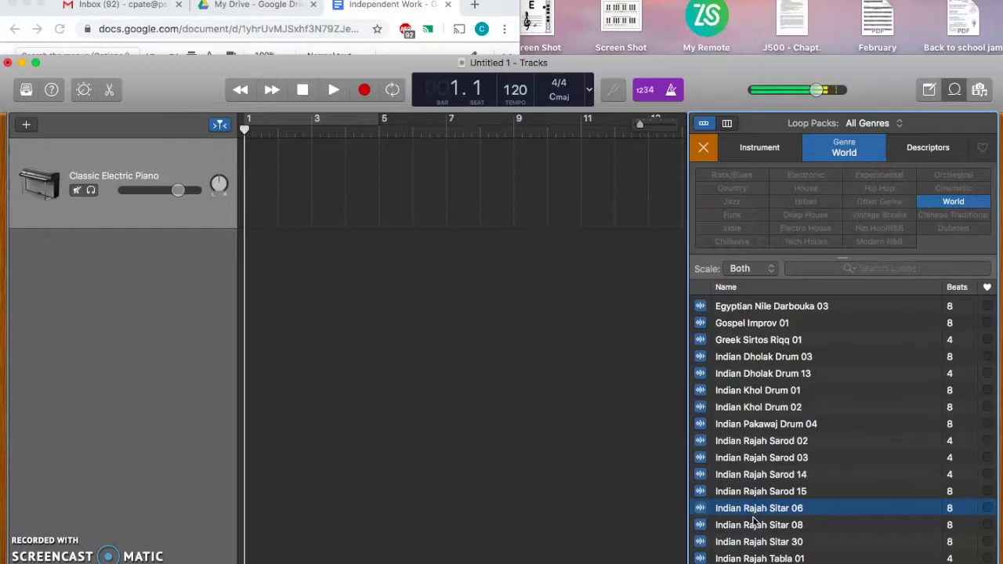
# Audition the World loops Indian Rajah Tabla 01 and Persian Market Tar 01
pyautogui.scroll(-5, 755, 510)
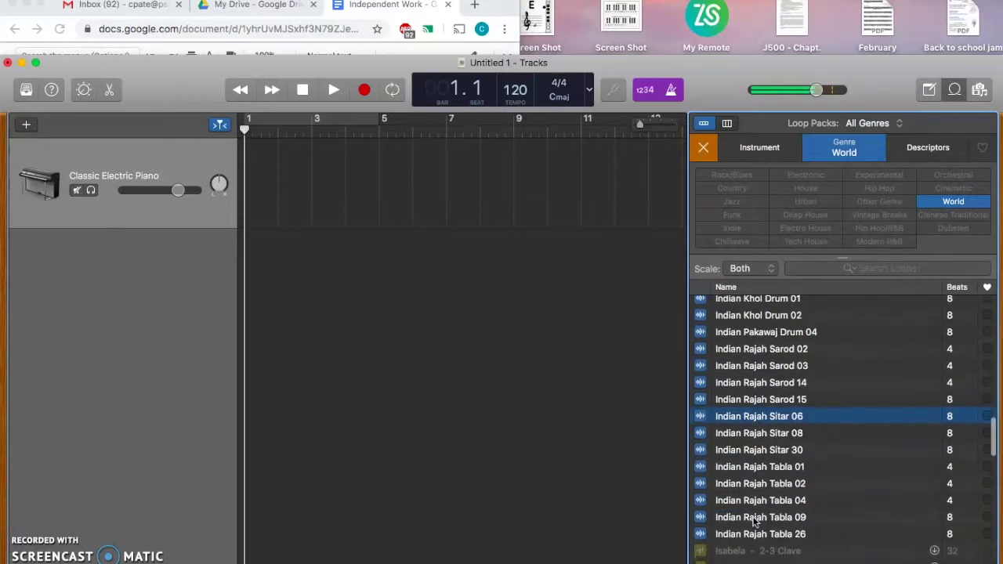
pyautogui.click(757, 468)
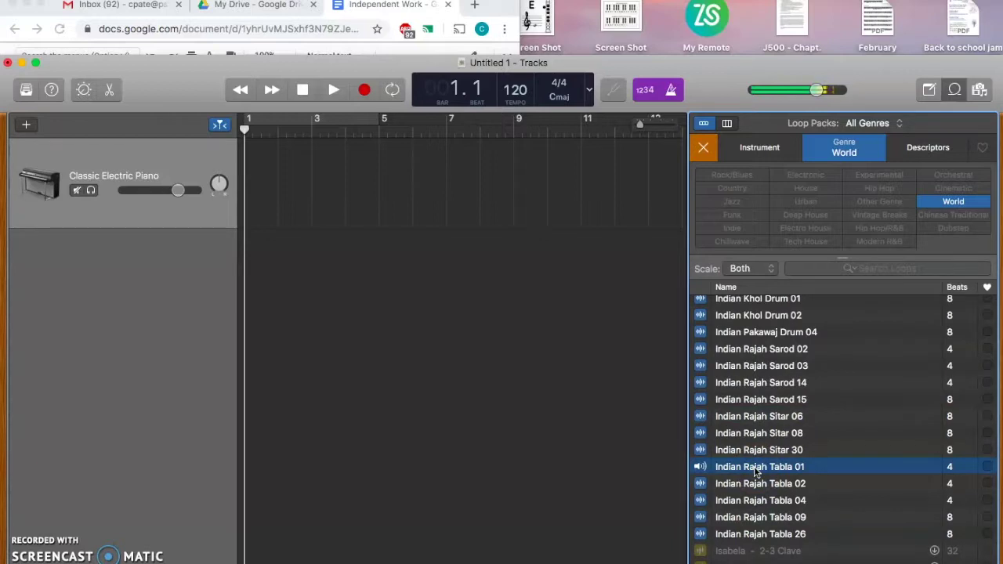
pyautogui.scroll(-10, 756, 469)
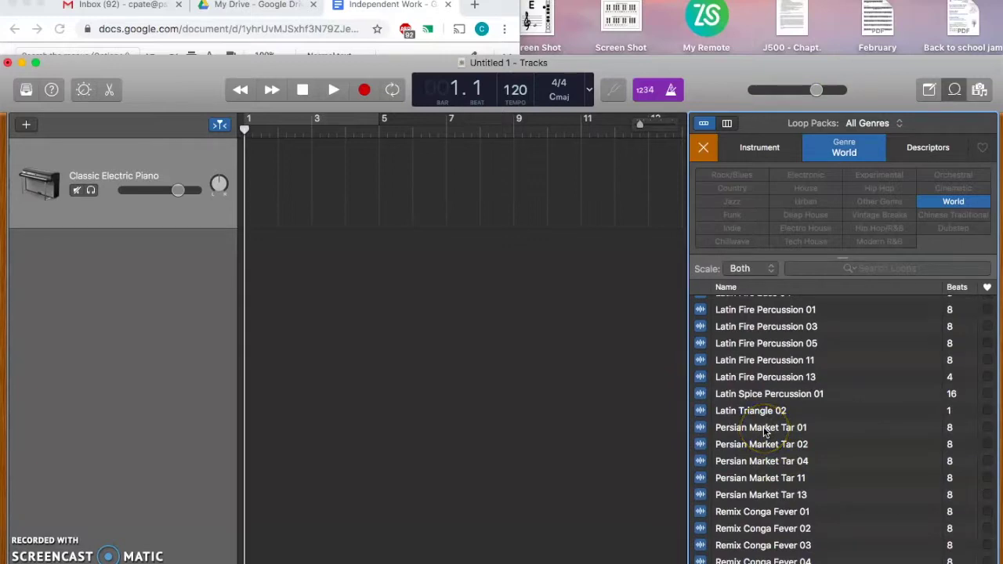
pyautogui.click(765, 430)
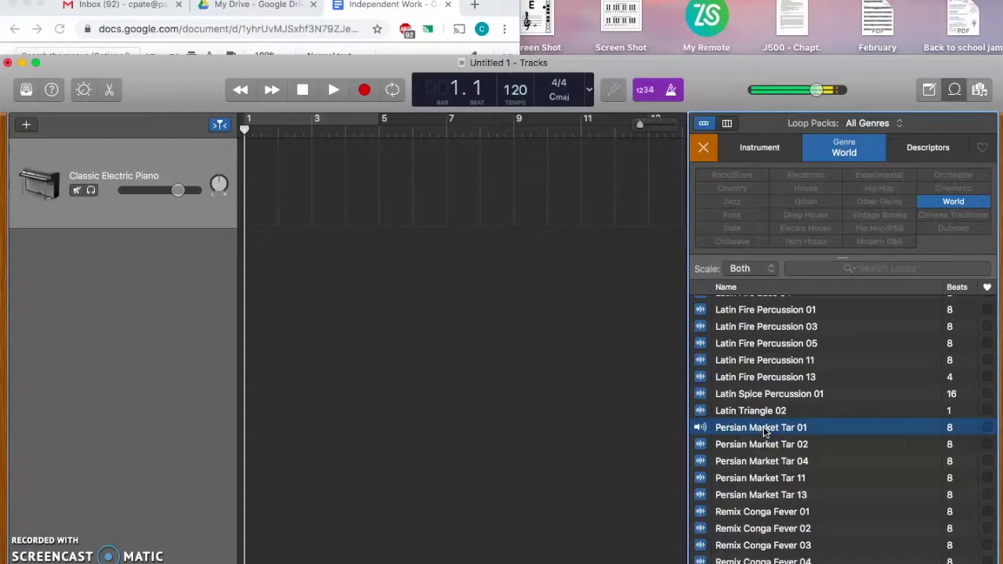
pyautogui.click(760, 427)
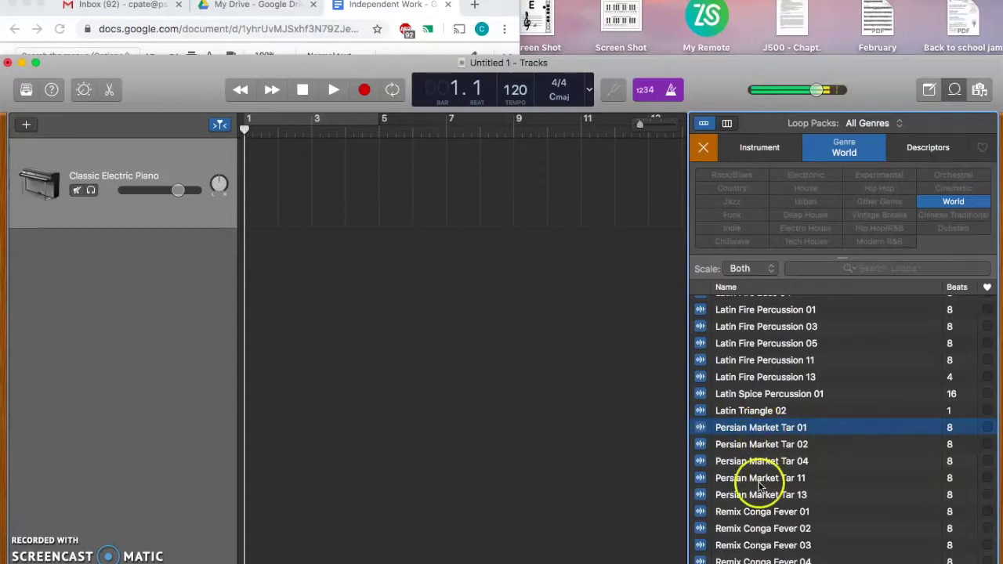
# Audition the World loops Remix Shaker 01, Tambourine 01 and Turkish Calm Riq 01
pyautogui.scroll(-5, 759, 486)
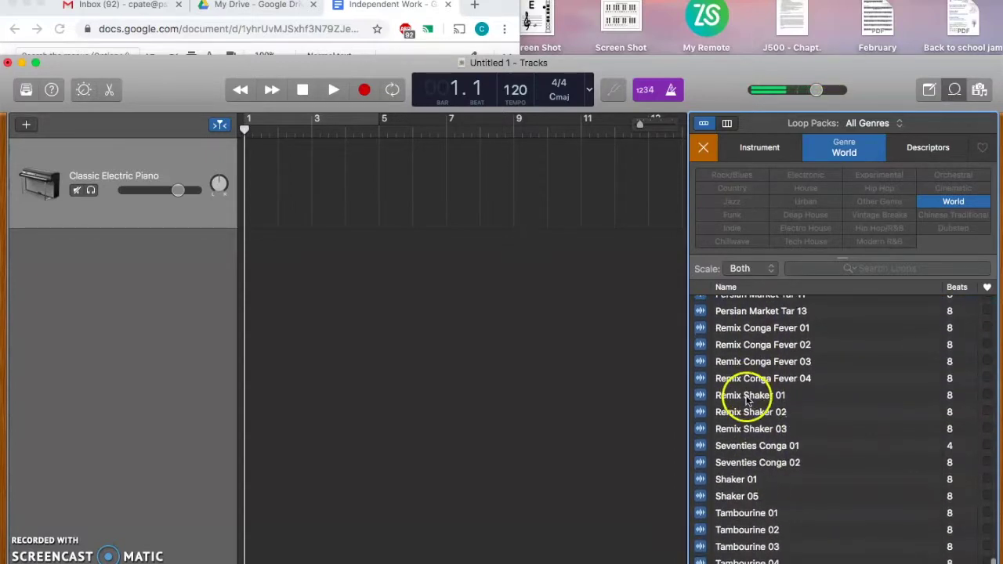
pyautogui.click(751, 396)
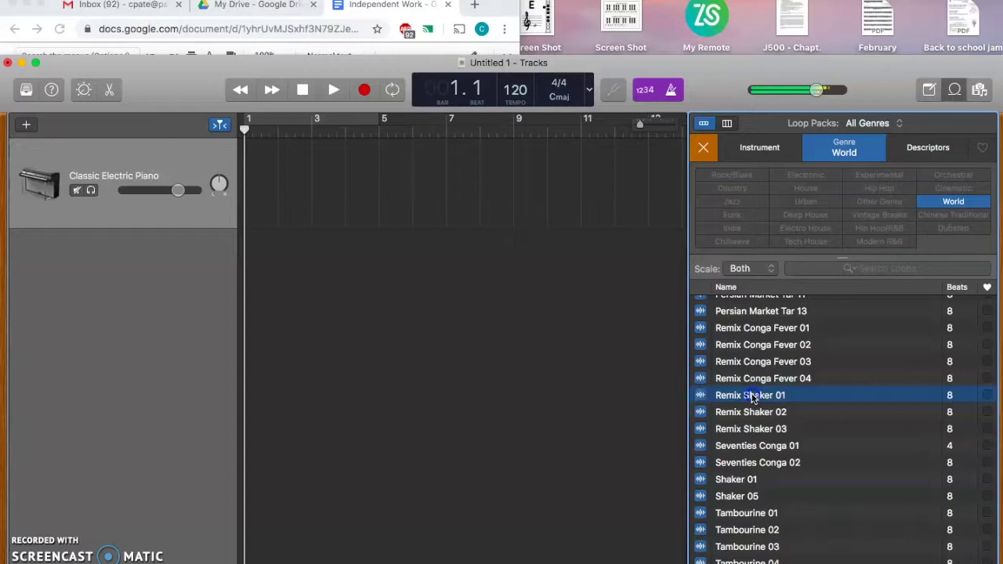
pyautogui.scroll(-4, 750, 448)
pyautogui.click(743, 378)
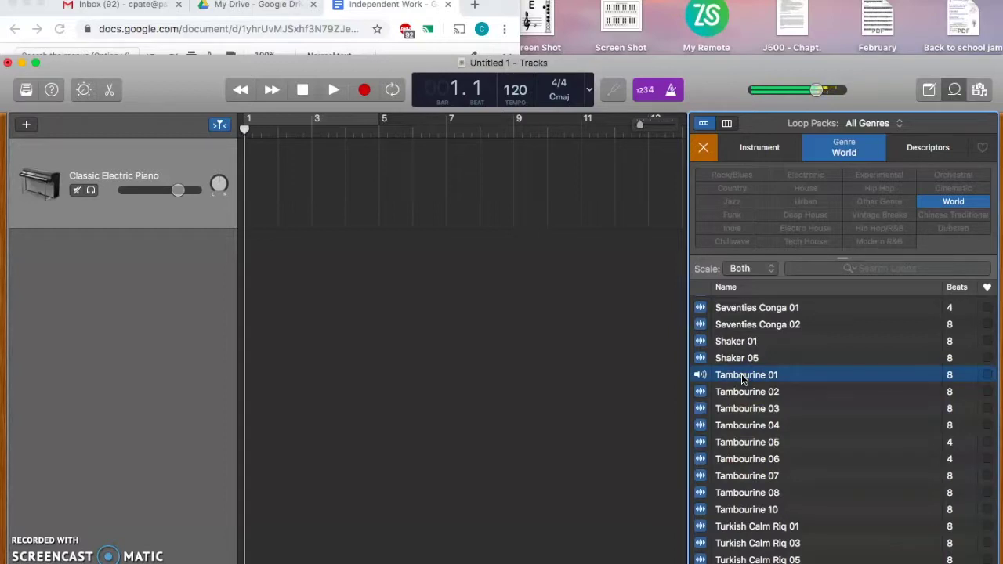
pyautogui.scroll(-1, 740, 425)
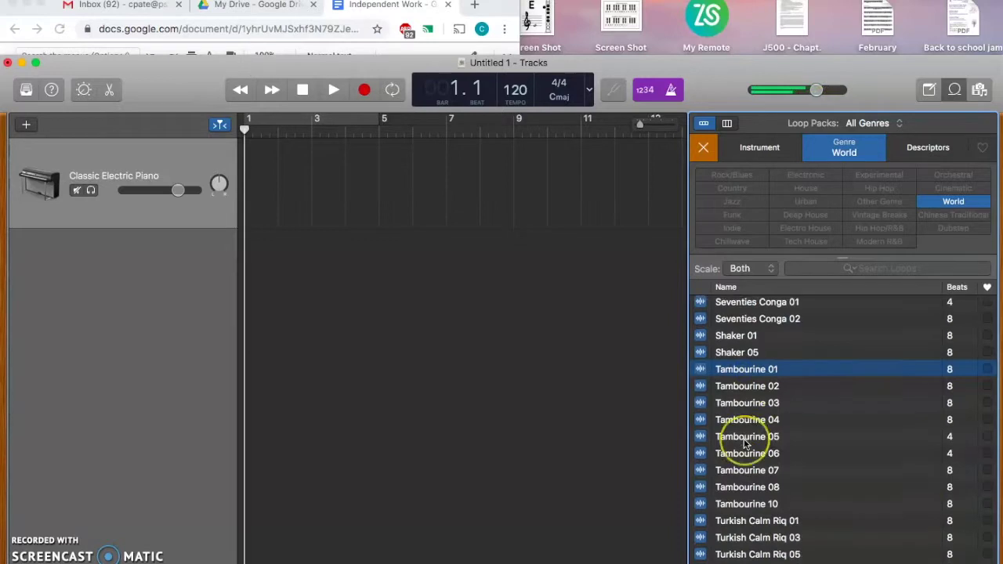
pyautogui.click(769, 529)
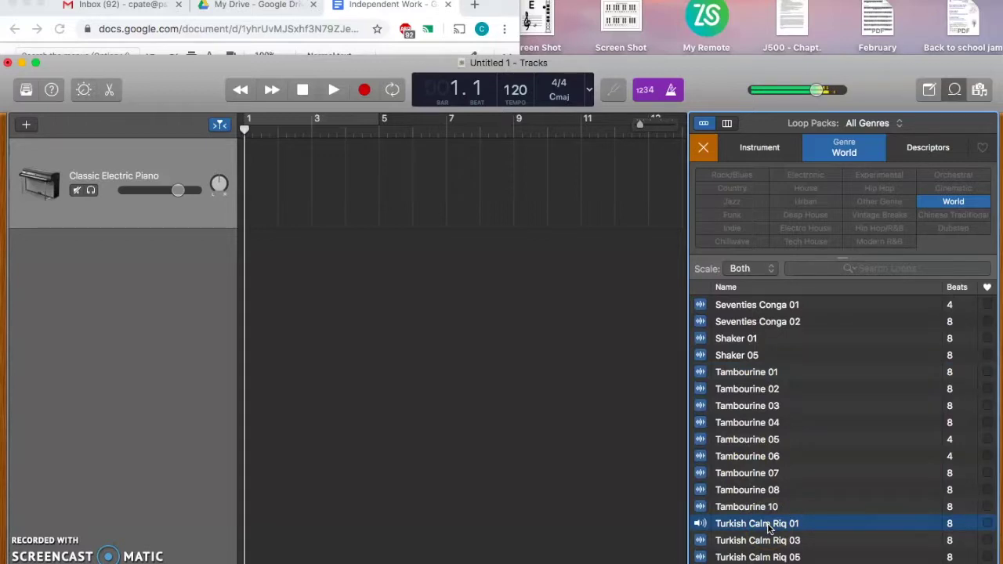
pyautogui.click(769, 528)
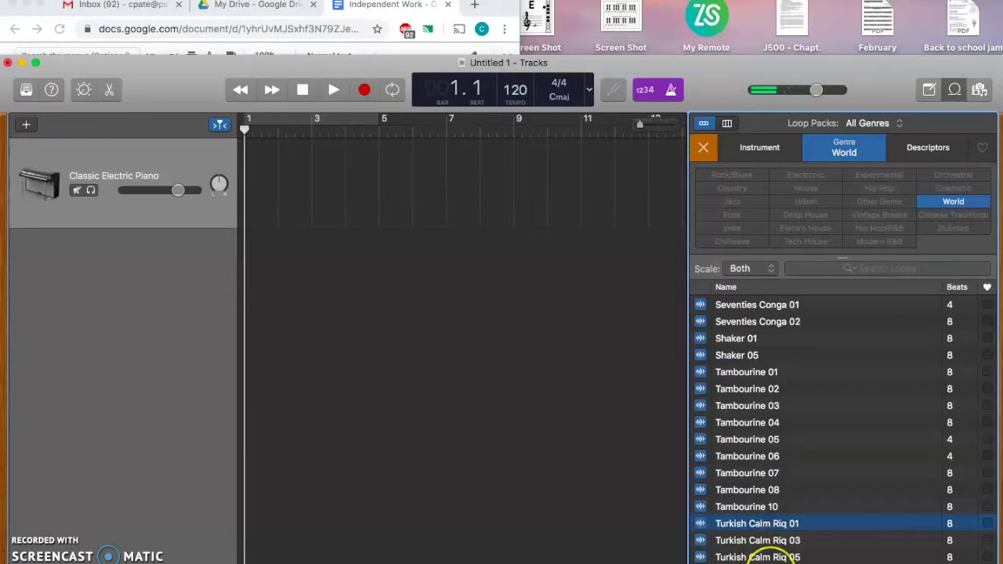
pyautogui.click(774, 563)
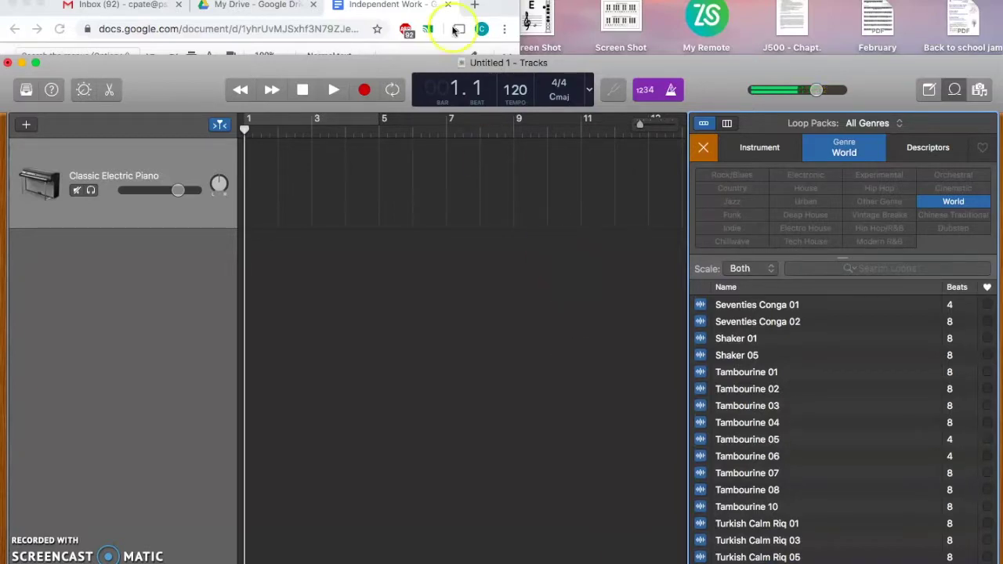
# Check the assignment's World Project table, and audition the Indian Rajah Tabla loops 01, 02, 04 and 09 for the beats layer
pyautogui.click(502, 6)
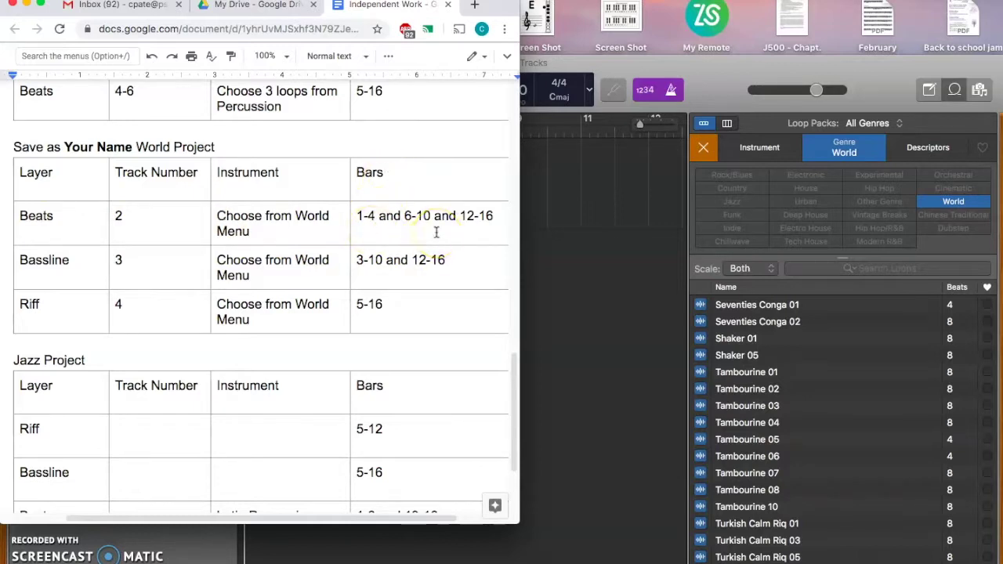
pyautogui.click(606, 305)
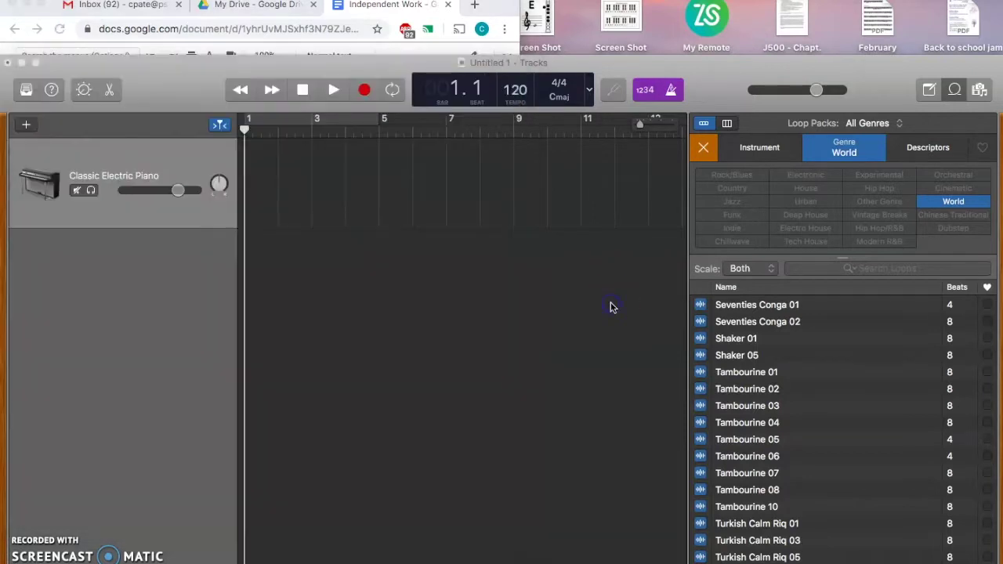
pyautogui.scroll(10, 780, 365)
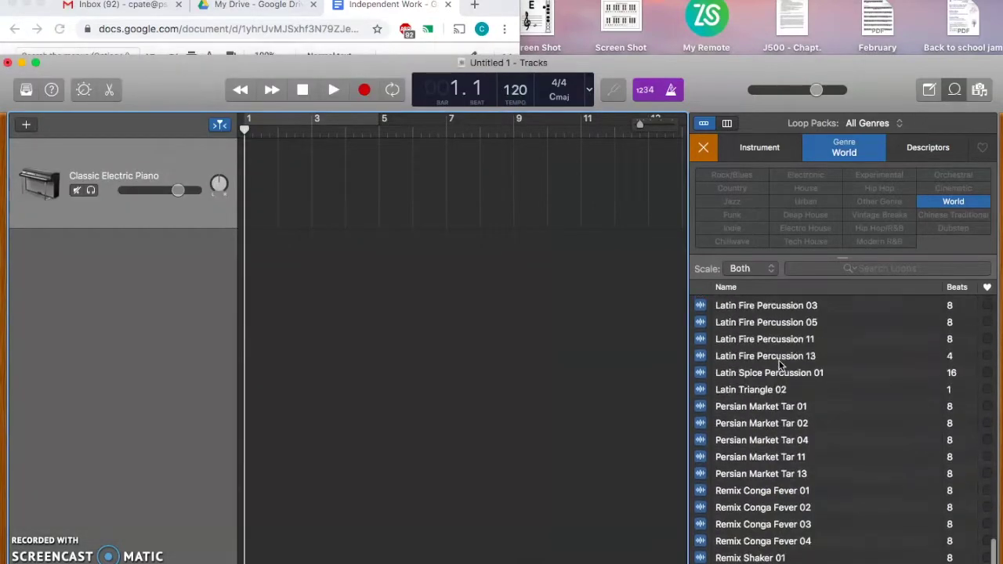
pyautogui.scroll(15, 780, 366)
pyautogui.click(739, 458)
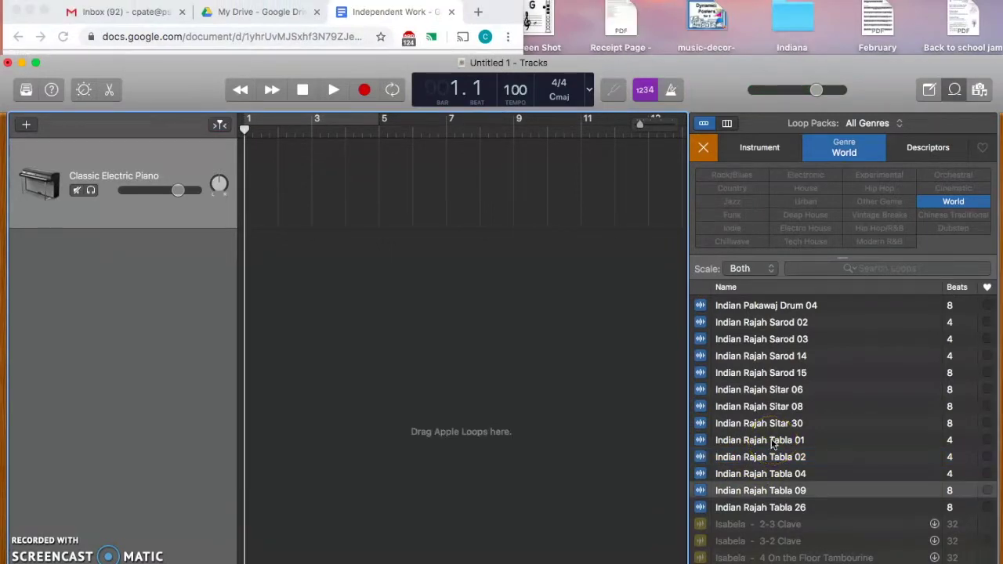
pyautogui.click(772, 444)
pyautogui.click(772, 460)
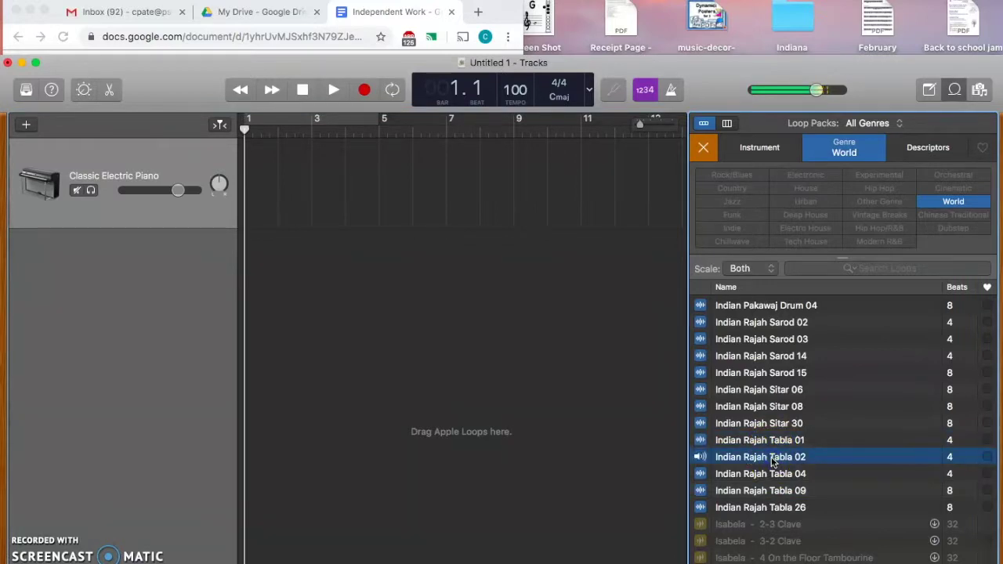
pyautogui.click(772, 476)
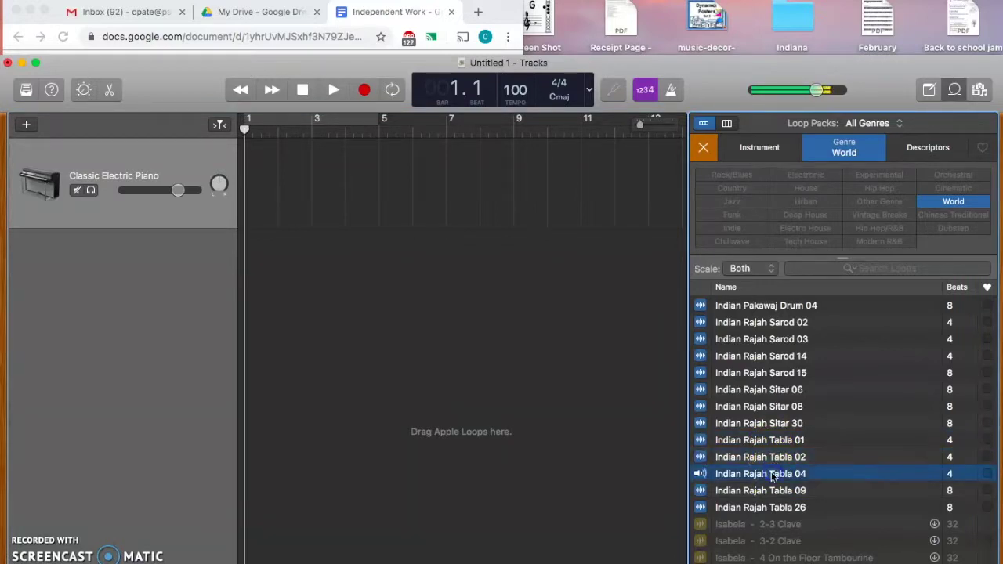
pyautogui.click(773, 492)
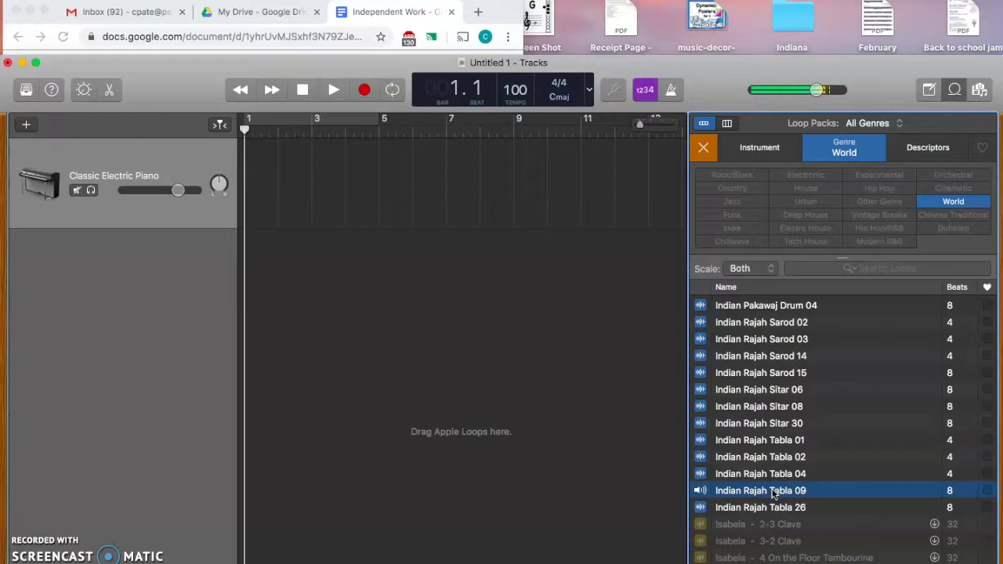
# Add Indian Rajah Tabla 01 as a new track for the beats layer and loop it across bars 1-4 as the assignment specifies
pyautogui.click(729, 441)
pyautogui.moveTo(729, 441); pyautogui.dragTo(265, 290)
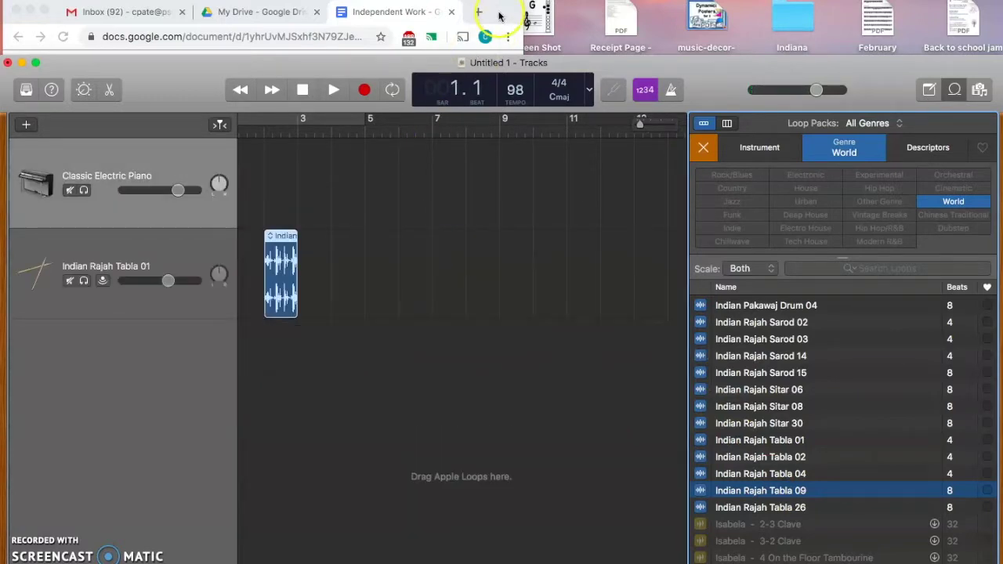
pyautogui.click(499, 16)
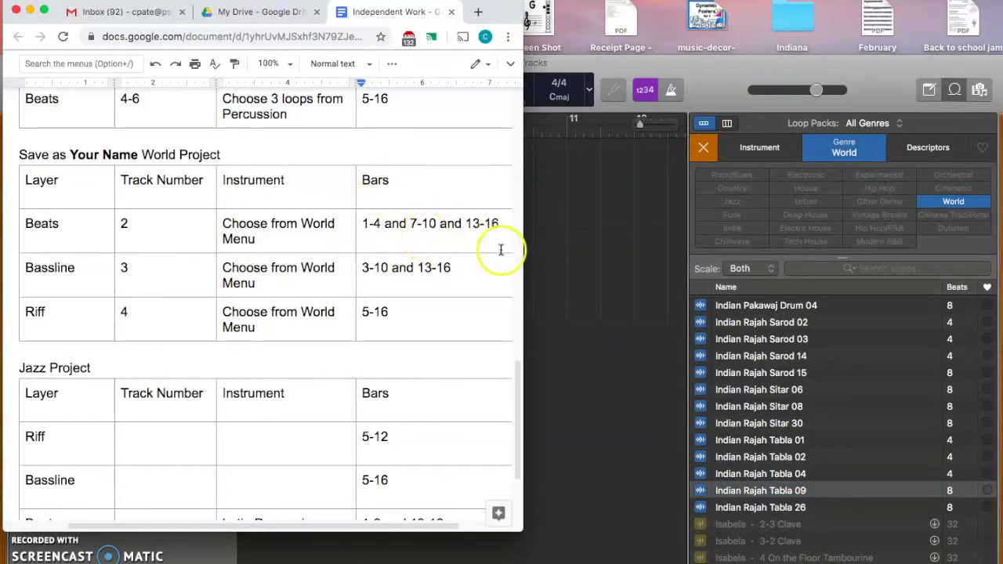
pyautogui.click(576, 352)
pyautogui.hscroll(-2, 490, 284)
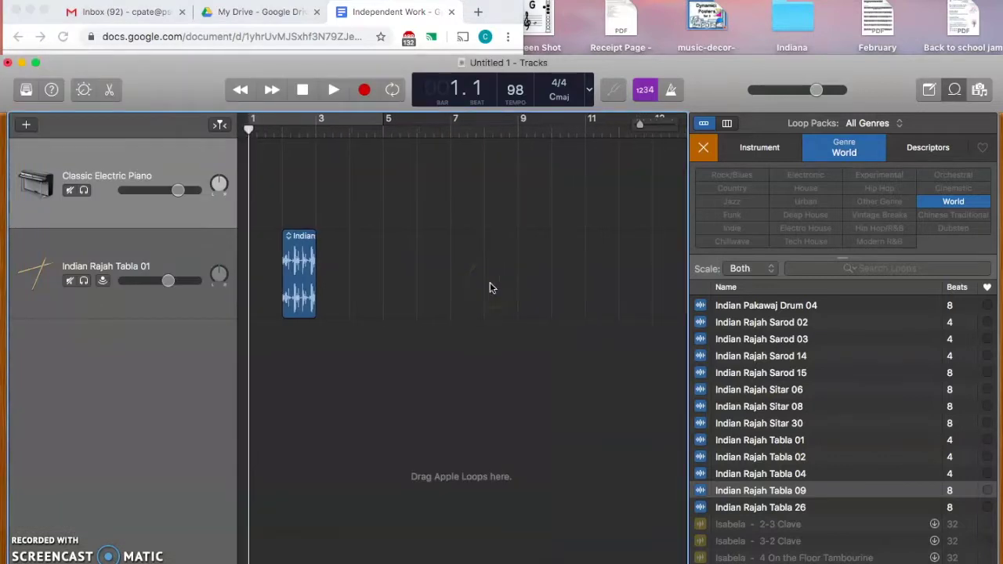
pyautogui.moveTo(288, 254); pyautogui.dragTo(378, 239)
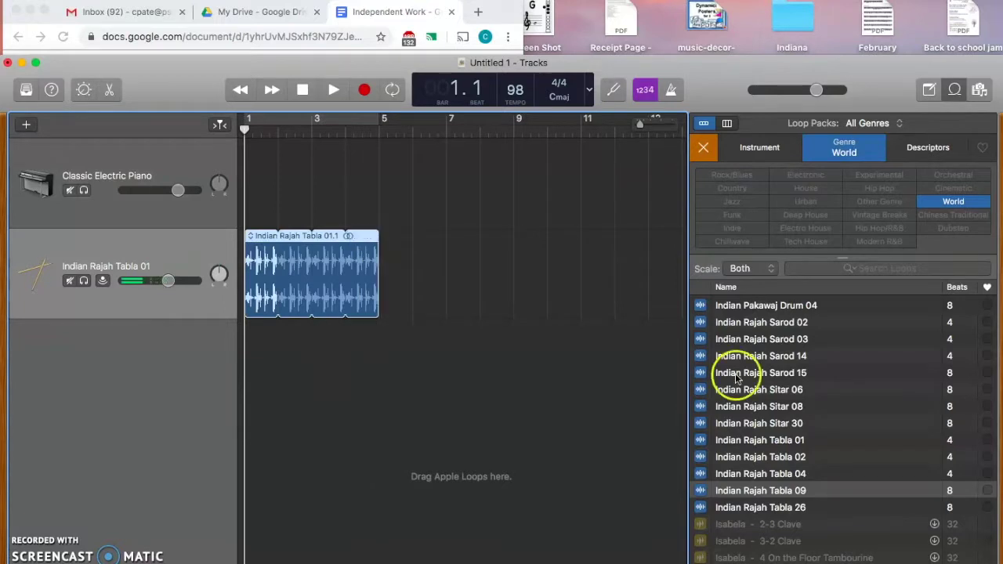
# Place another Indian Rajah Tabla 01 loop at bar 7 of the tabla track and loop it through bar 10
pyautogui.click(735, 442)
pyautogui.moveTo(735, 442); pyautogui.dragTo(450, 275)
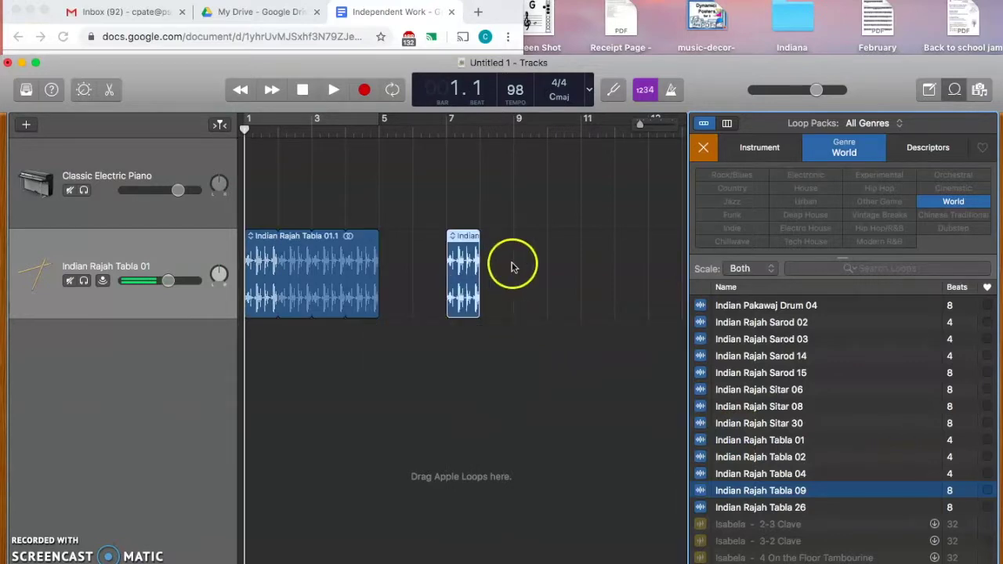
pyautogui.moveTo(481, 240); pyautogui.dragTo(580, 249)
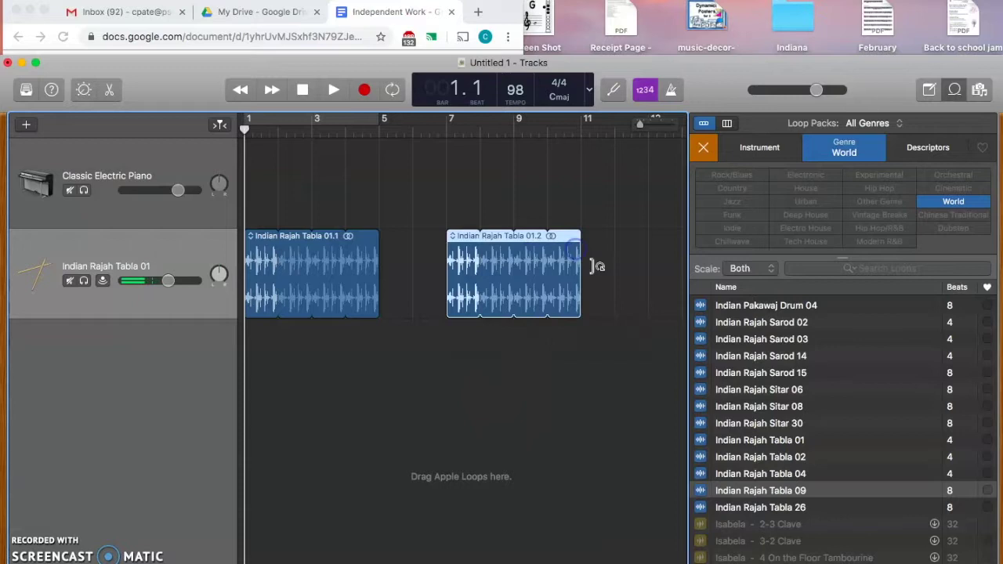
pyautogui.click(755, 479)
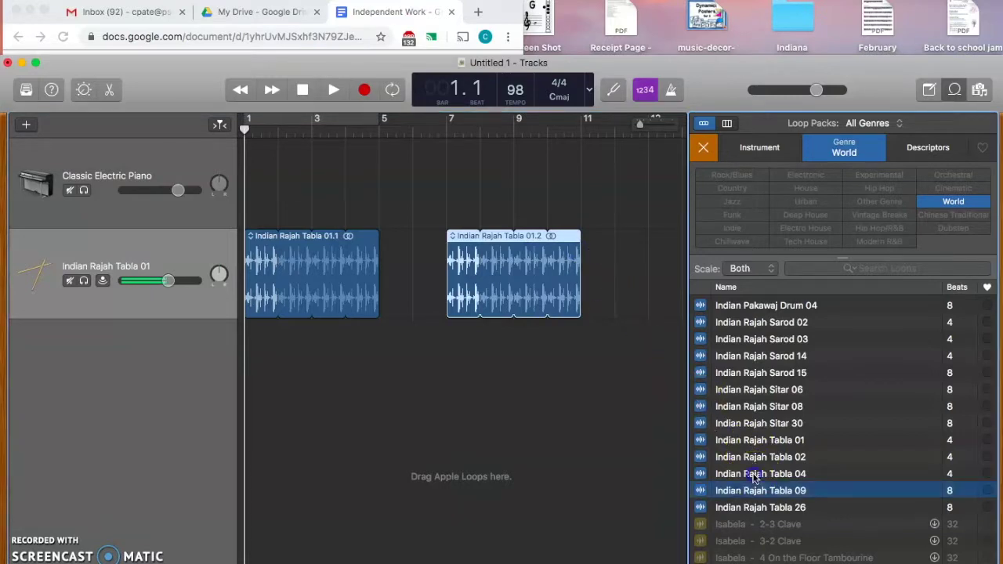
pyautogui.moveTo(754, 480); pyautogui.dragTo(577, 253)
pyautogui.hscroll(5, 577, 256)
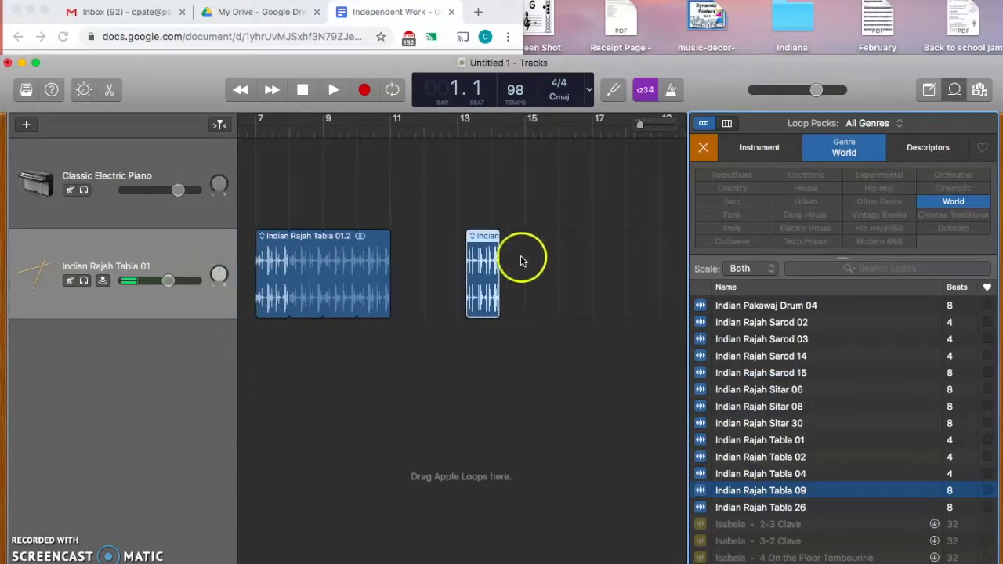
pyautogui.moveTo(498, 248); pyautogui.dragTo(596, 257)
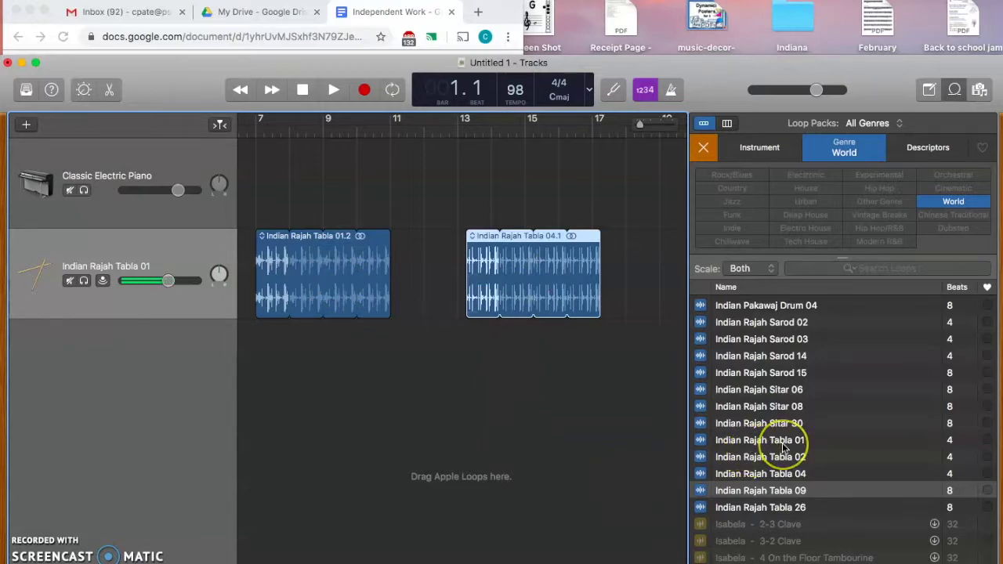
pyautogui.moveTo(487, 261); pyautogui.dragTo(497, 262)
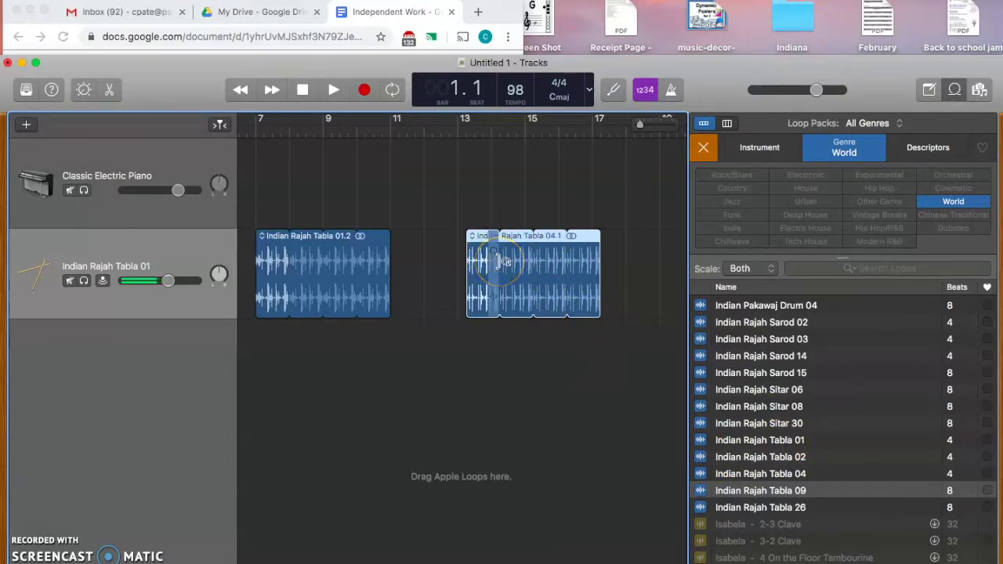
pyautogui.moveTo(481, 267); pyautogui.dragTo(481, 271)
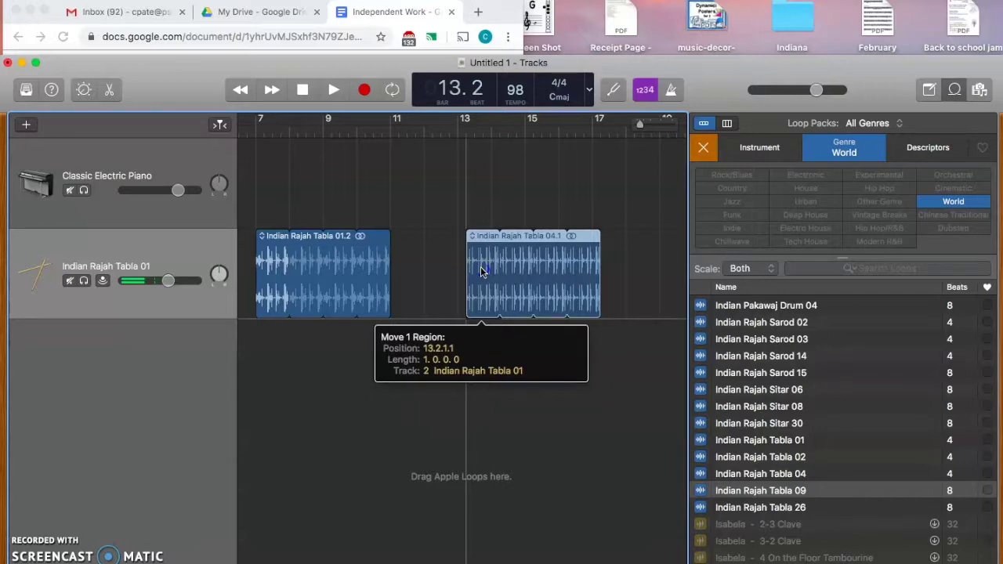
pyautogui.moveTo(481, 271); pyautogui.dragTo(481, 271)
pyautogui.click(500, 271)
pyautogui.press('Delete')
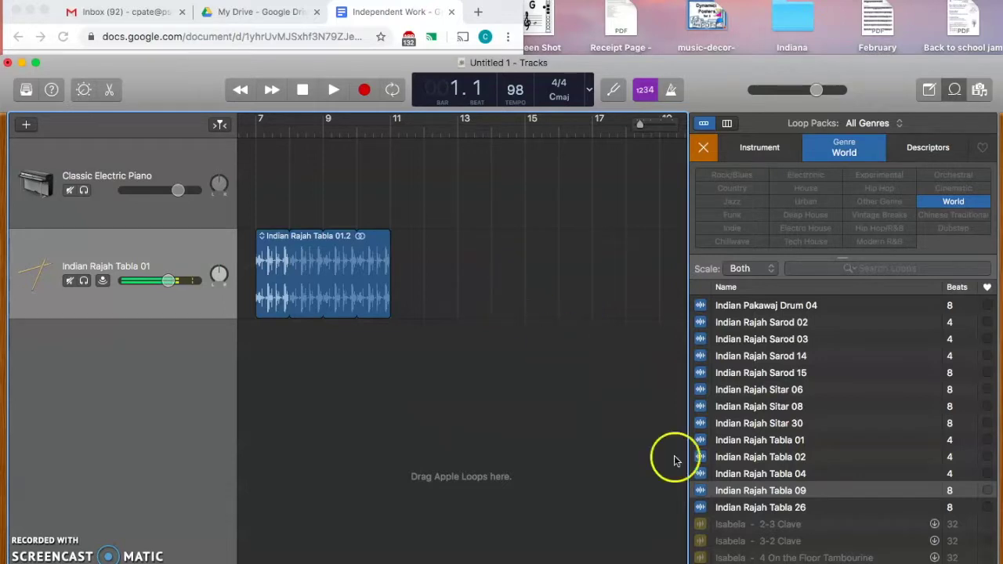
# Place Indian Rajah Tabla 01 at bar 13 of the tabla track and loop it through bar 16
pyautogui.click(756, 445)
pyautogui.moveTo(756, 445); pyautogui.dragTo(592, 248)
# Check the Bassline row of the assignment's World Project table, and audition Eastern Gold Oud 01 and 02 for that layer
pyautogui.click(506, 9)
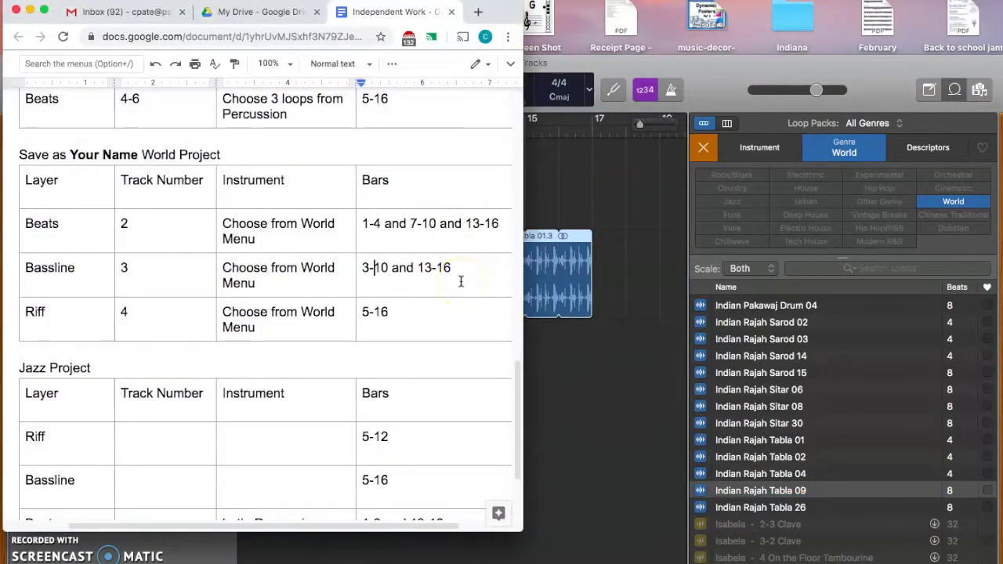
pyautogui.click(607, 418)
pyautogui.scroll(5, 725, 486)
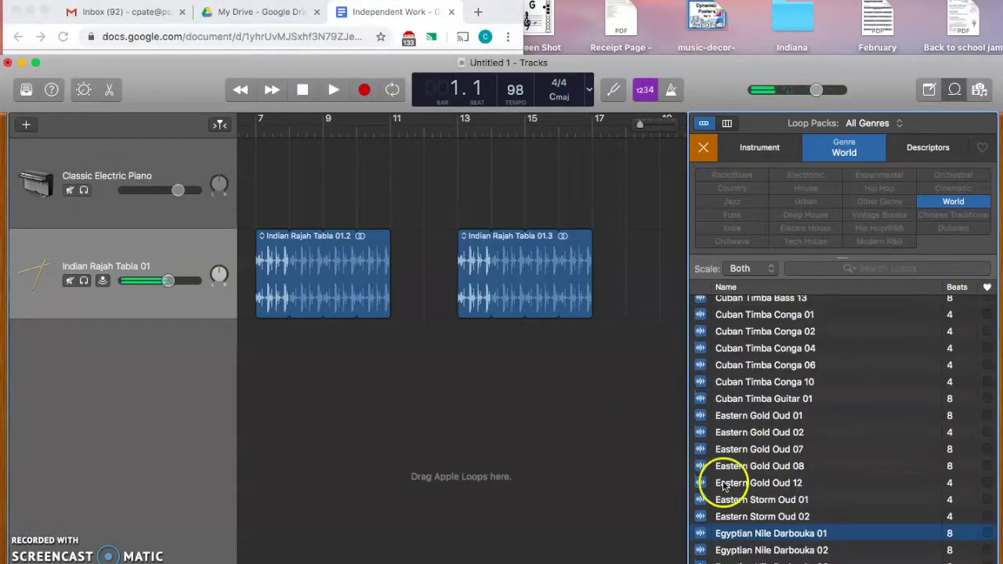
pyautogui.click(769, 417)
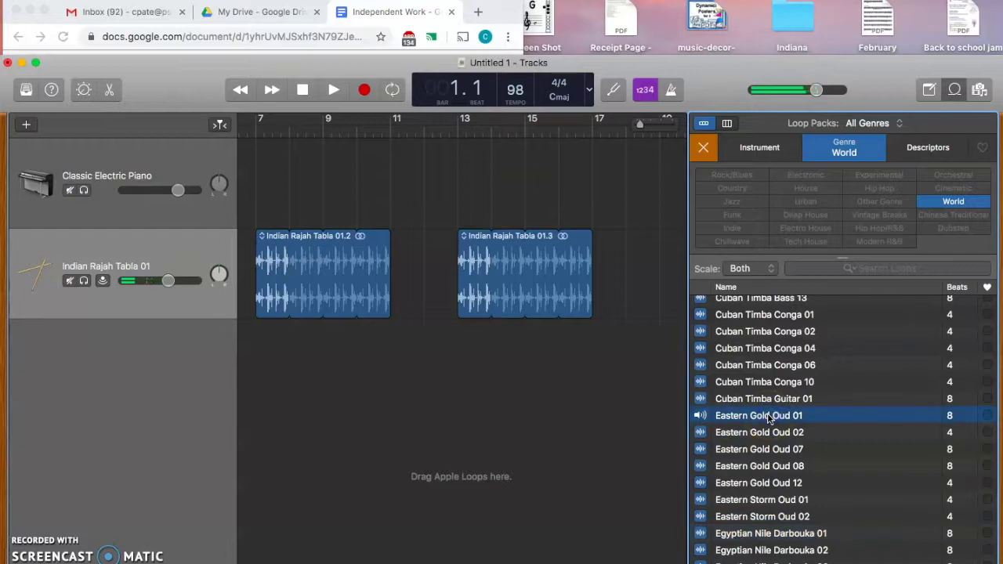
pyautogui.click(767, 434)
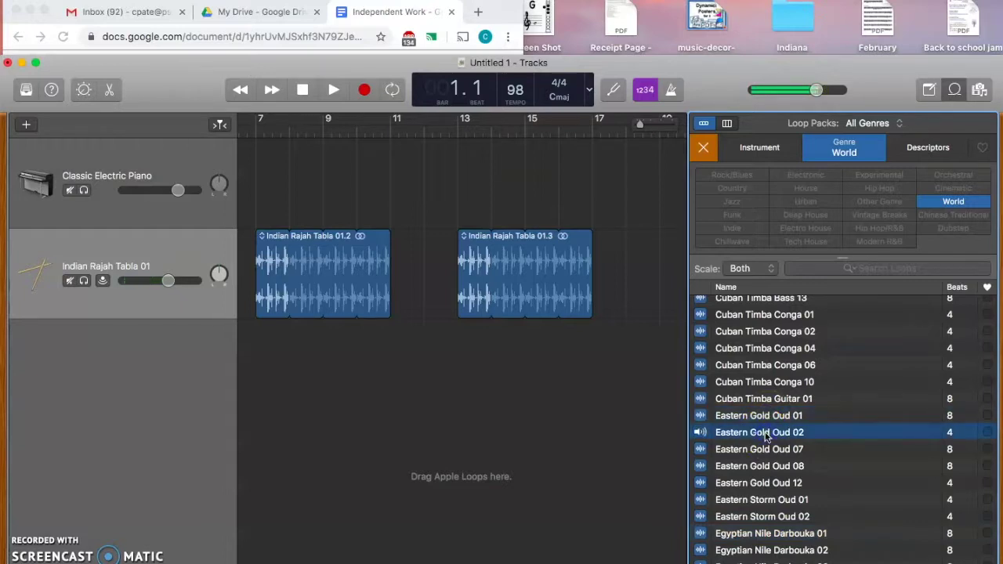
# Audition Eastern Gold Oud 07, 08 and 01 for the bassline layer
pyautogui.click(765, 451)
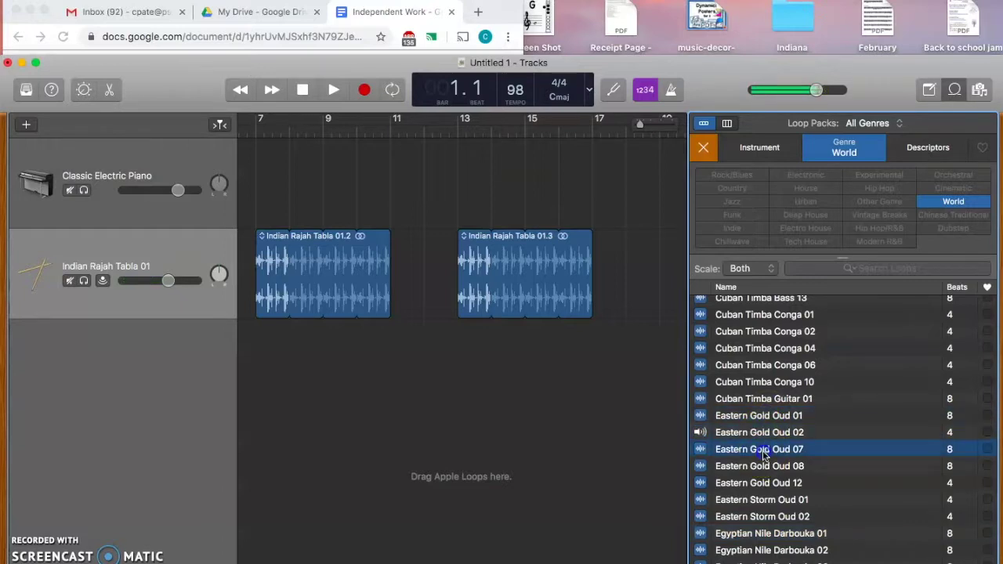
pyautogui.click(764, 467)
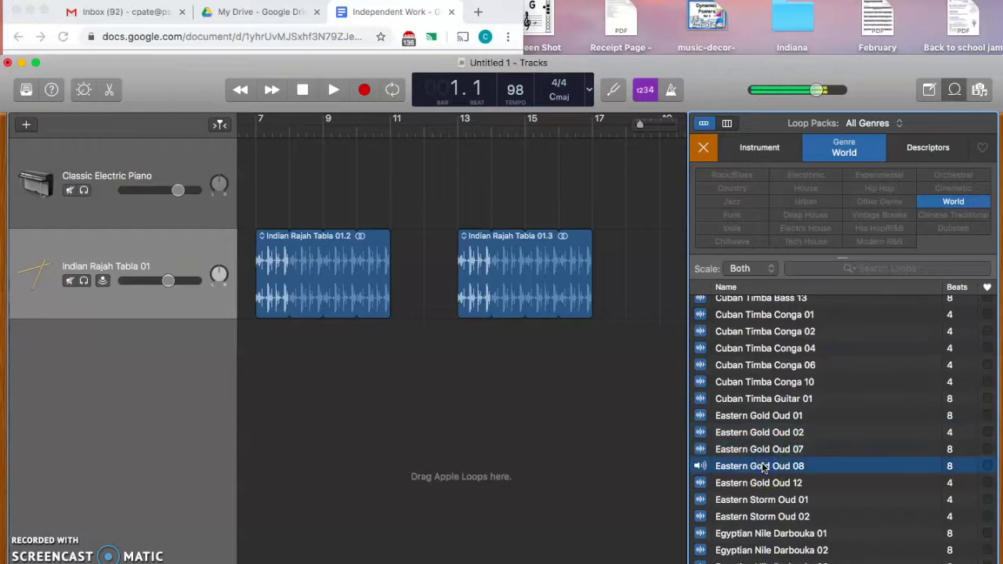
pyautogui.click(753, 418)
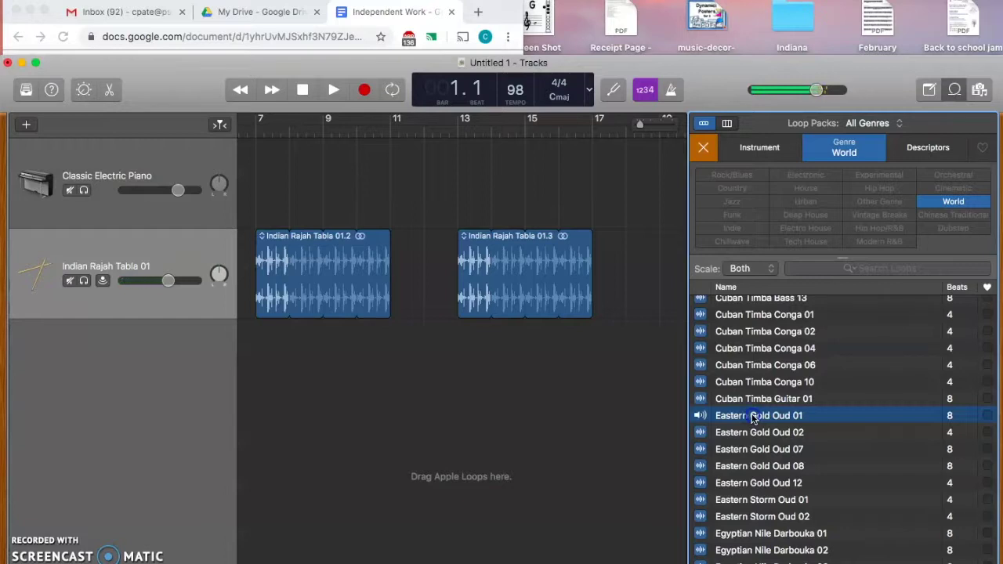
# Add Eastern Gold Oud 01 as a new track, placing one loop at bar 13 and another at bar 19
pyautogui.moveTo(762, 421); pyautogui.dragTo(460, 349)
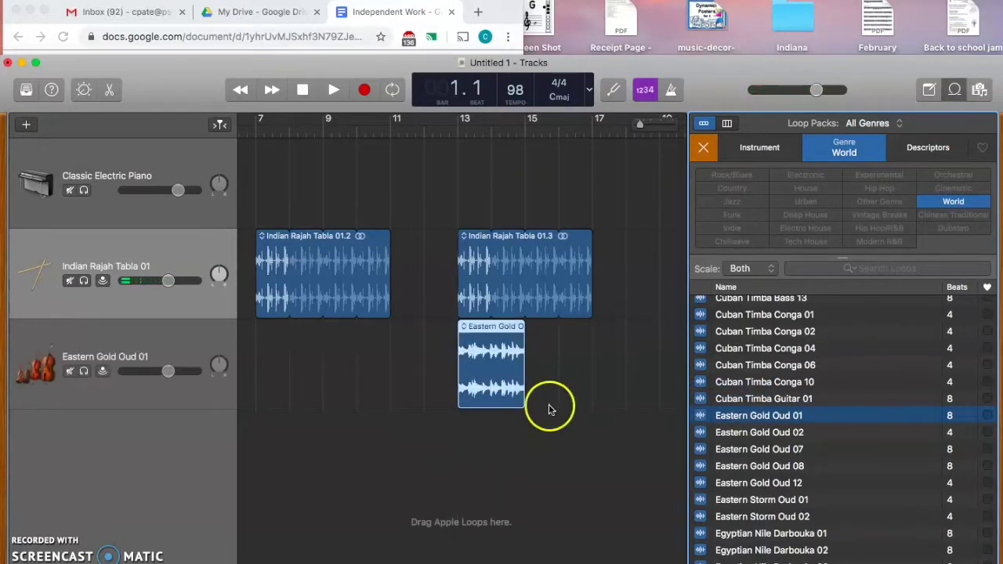
pyautogui.hscroll(5, 549, 407)
pyautogui.moveTo(721, 419); pyautogui.dragTo(465, 363)
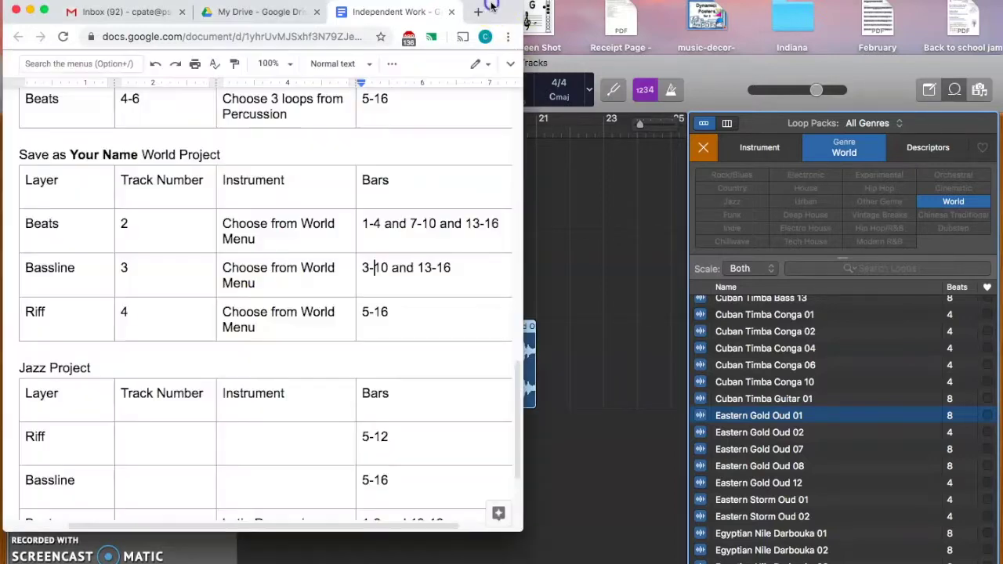
# Arrange and loop the Eastern Gold Oud 01 regions across bars 3-10 and 13-16, as the assignment's World Project Bassline row specifies
pyautogui.click(494, 23)
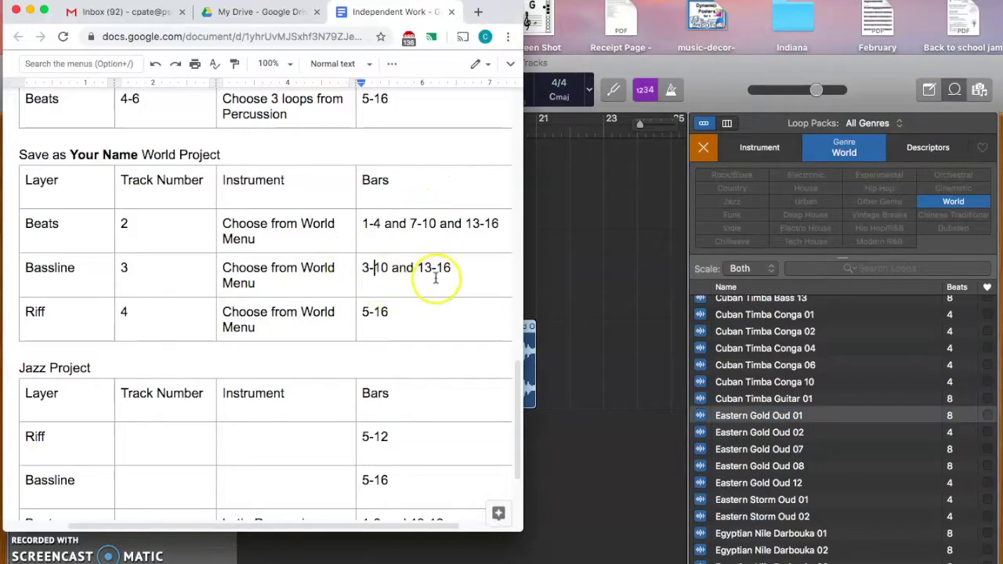
pyautogui.click(600, 359)
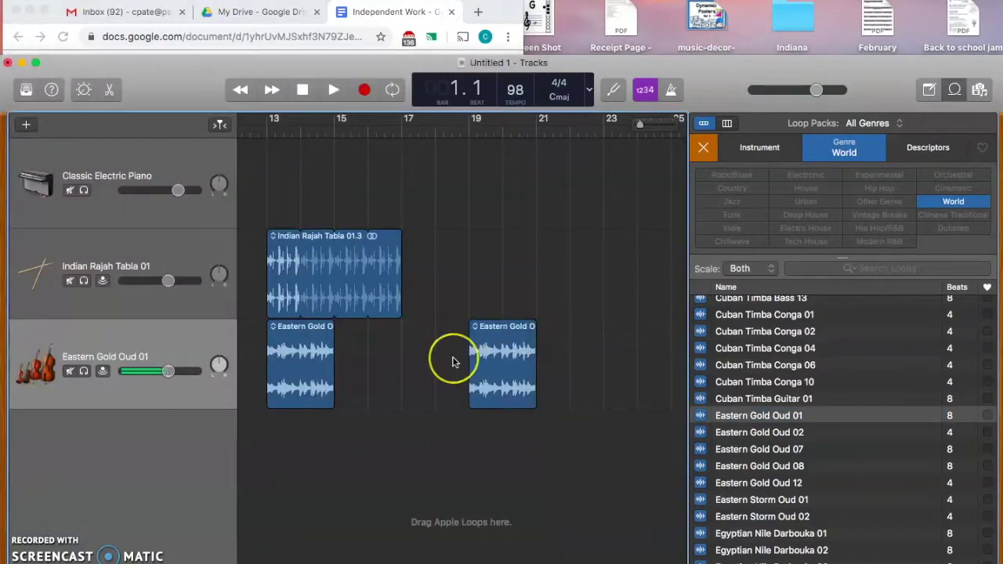
pyautogui.hscroll(-10, 452, 362)
pyautogui.moveTo(604, 347); pyautogui.dragTo(520, 363)
pyautogui.hscroll(6, 559, 366)
pyautogui.click(605, 355)
pyautogui.moveTo(605, 355); pyautogui.dragTo(508, 352)
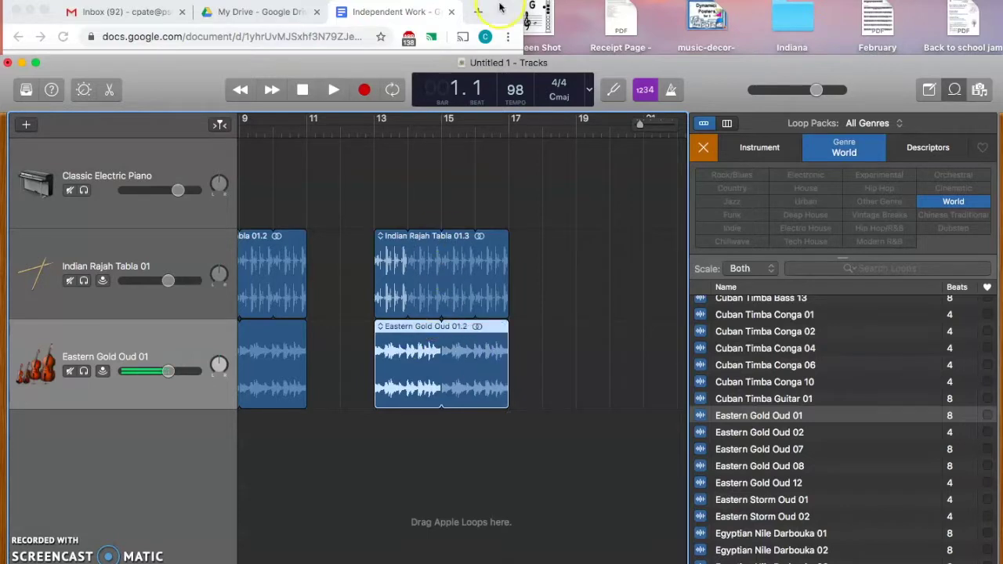
# Check the Riff row of the assignment's World Project table, and audition Chinese Reeds Erhu 08, 09 and 11 for that layer
pyautogui.click(500, 8)
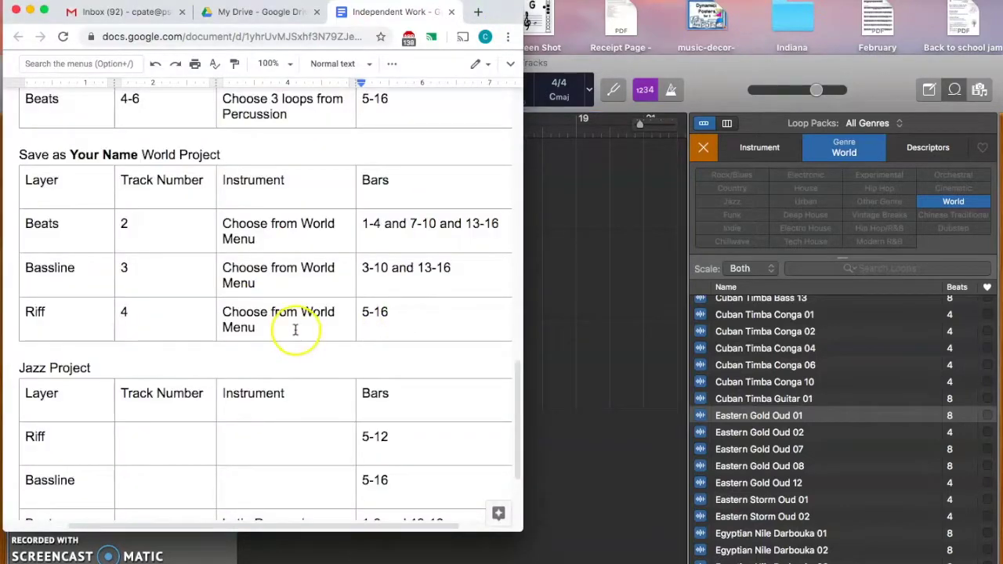
pyautogui.click(587, 367)
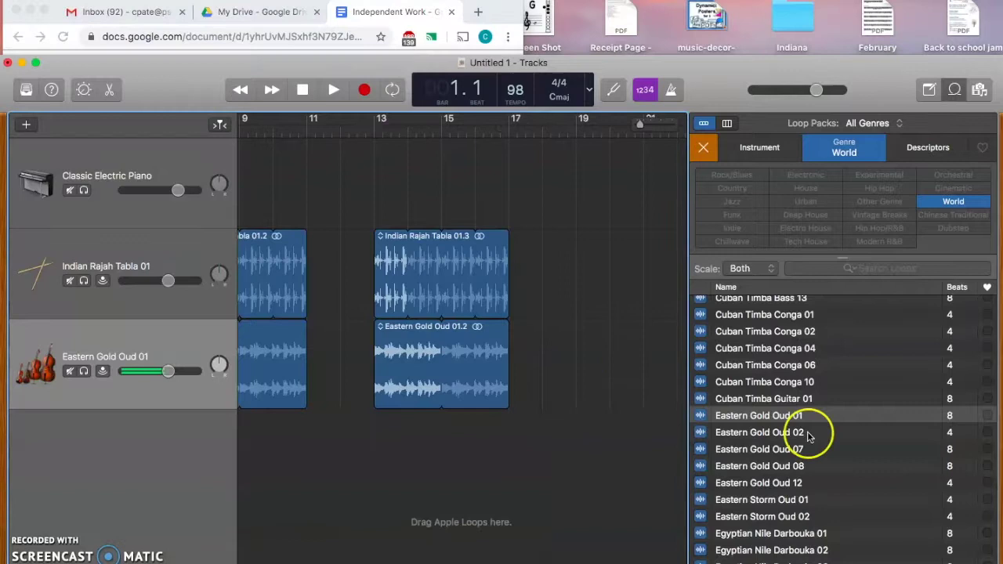
pyautogui.scroll(15, 807, 437)
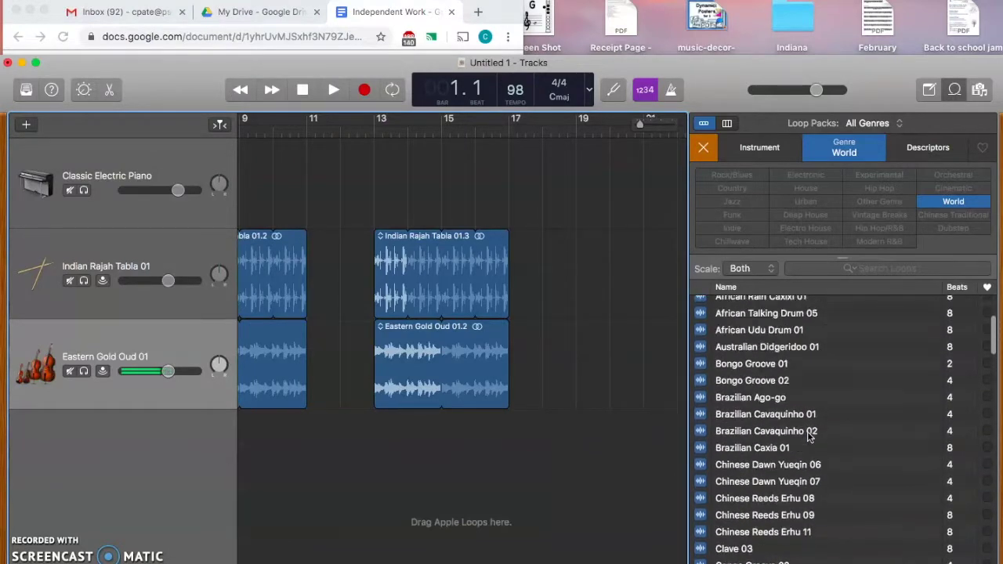
pyautogui.click(761, 502)
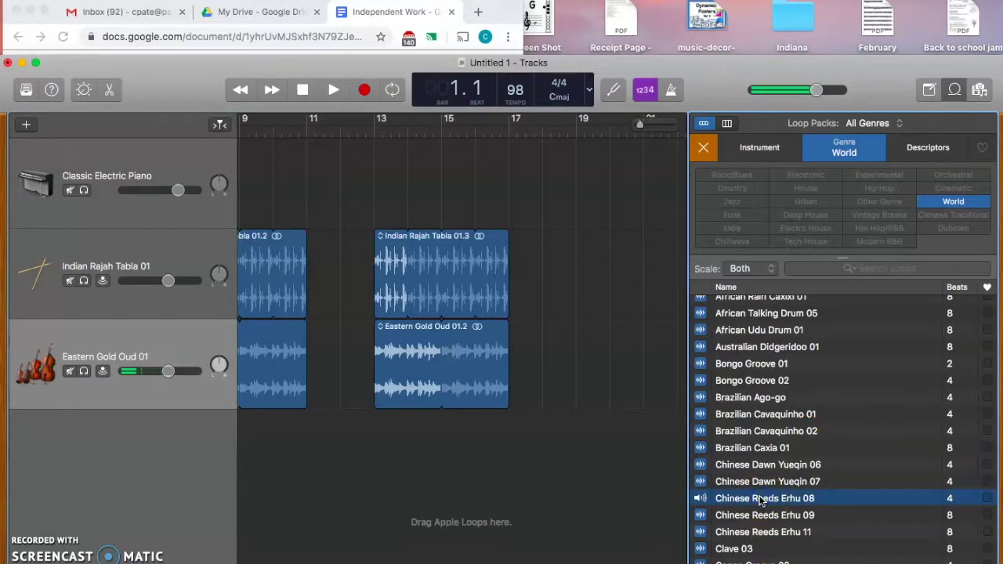
pyautogui.click(764, 517)
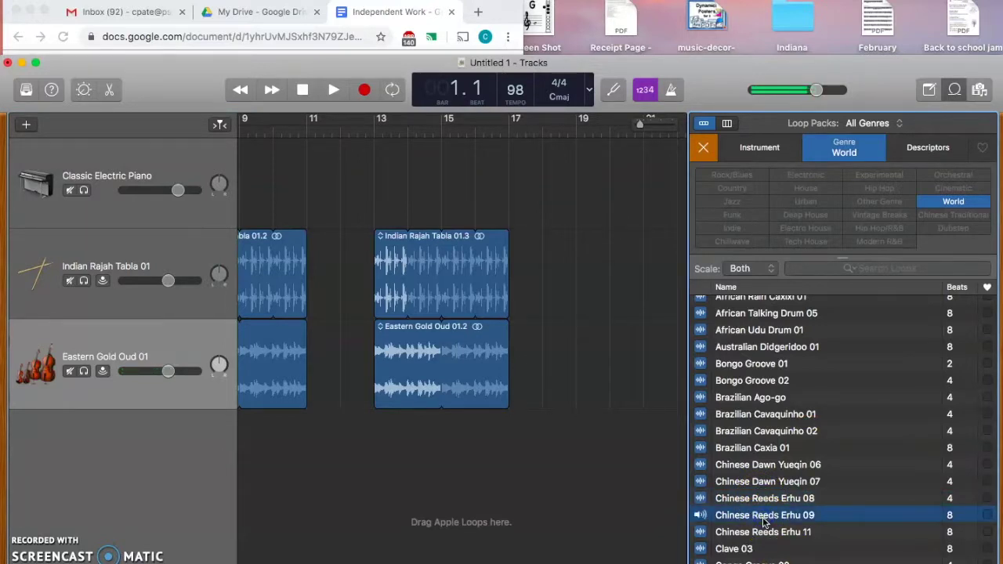
pyautogui.click(767, 533)
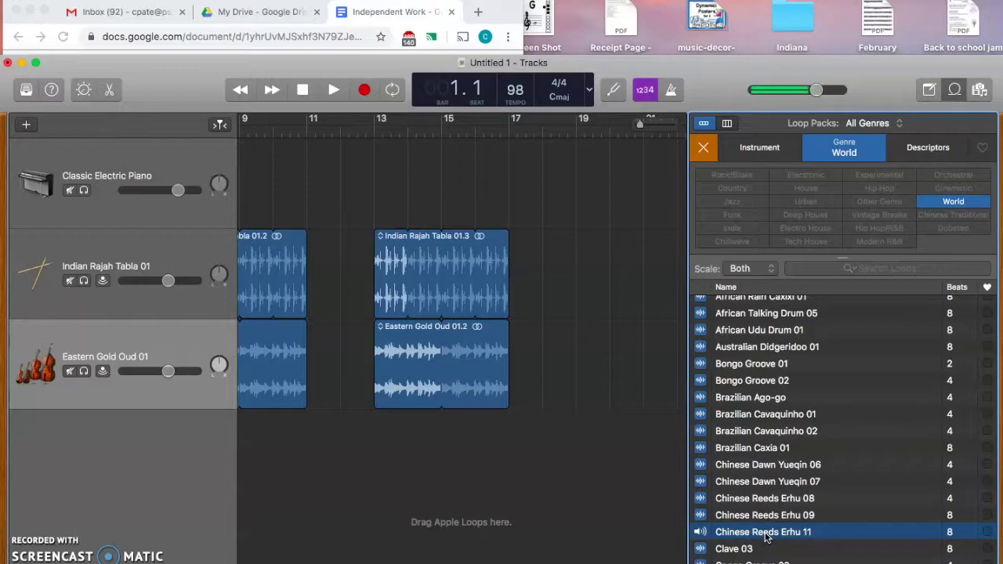
# Add Chinese Reeds Erhu 11 as a new track at bar 5 and loop it through bar 16, following the assignment's Riff row
pyautogui.hscroll(-5, 645, 436)
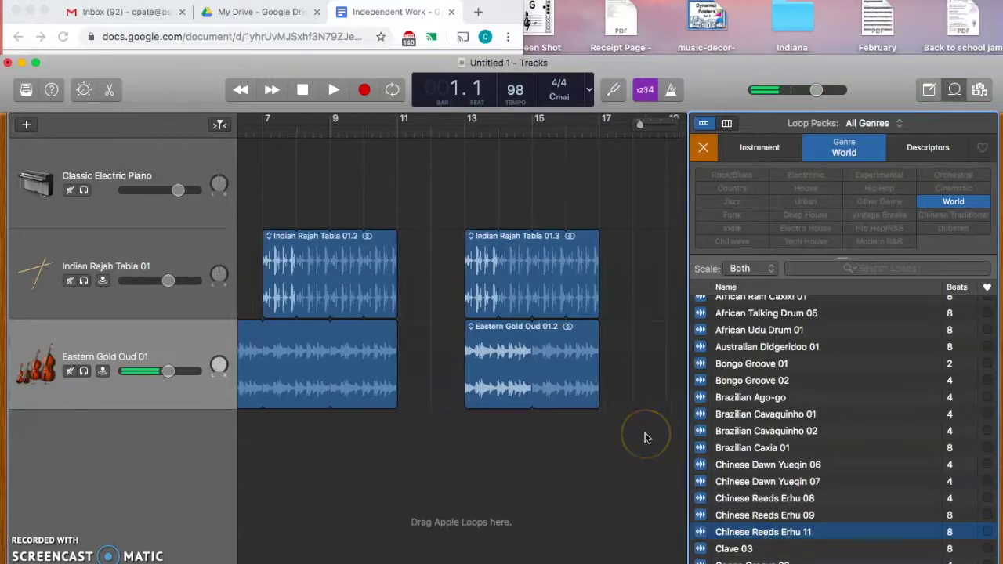
pyautogui.click(499, 14)
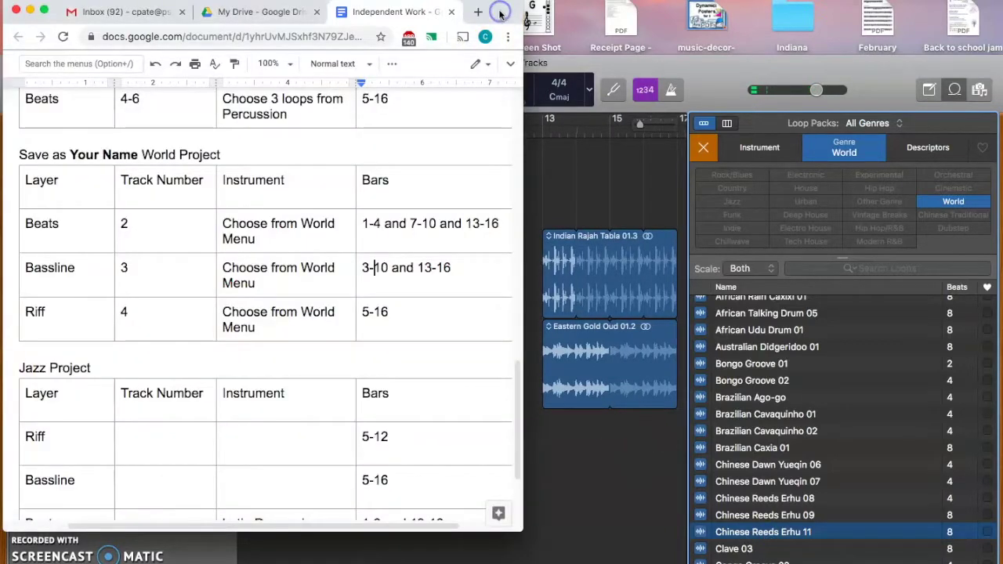
pyautogui.click(620, 442)
pyautogui.hscroll(-4, 620, 445)
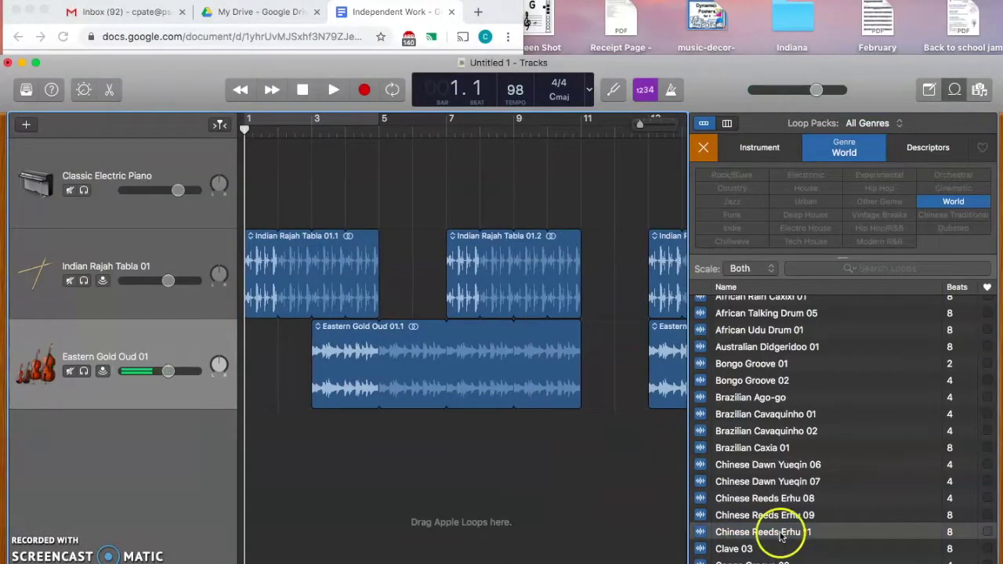
pyautogui.moveTo(773, 533); pyautogui.dragTo(383, 448)
pyautogui.hscroll(10, 438, 443)
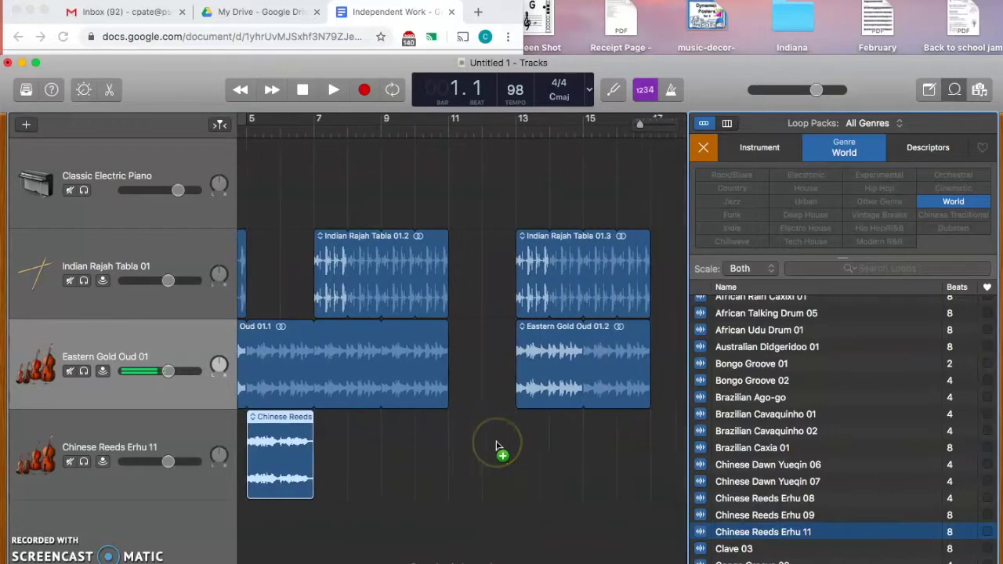
pyautogui.moveTo(250, 437); pyautogui.dragTo(588, 437)
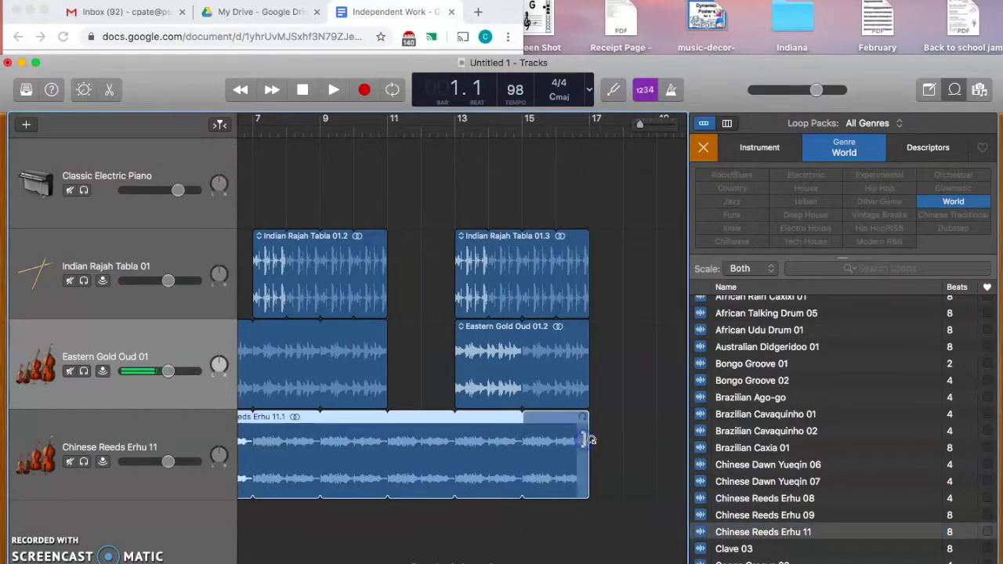
# Review the arrangement of the tabla, oud and erhu tracks, and play the project from the beginning
pyautogui.hscroll(-5, 521, 455)
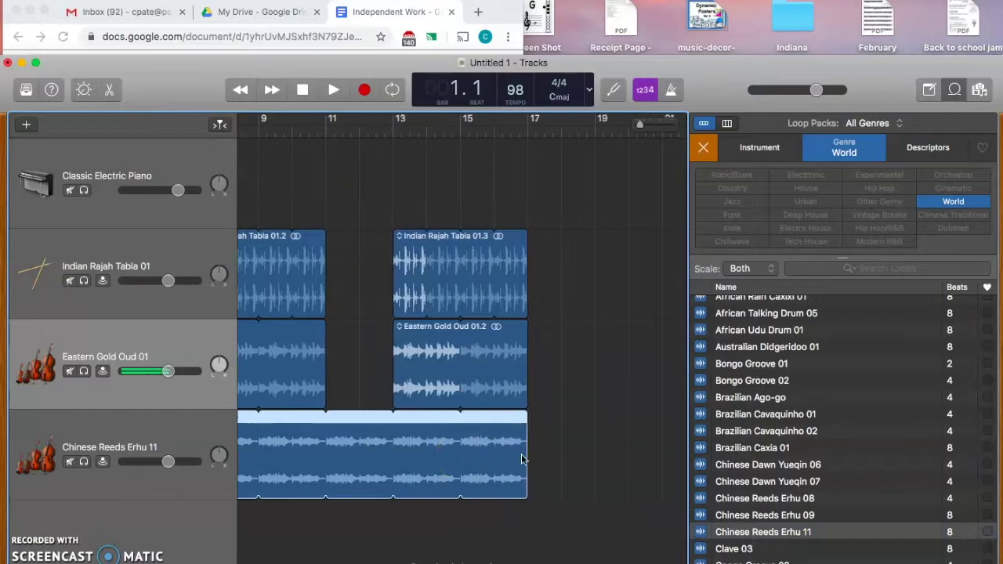
pyautogui.hscroll(-2, 521, 453)
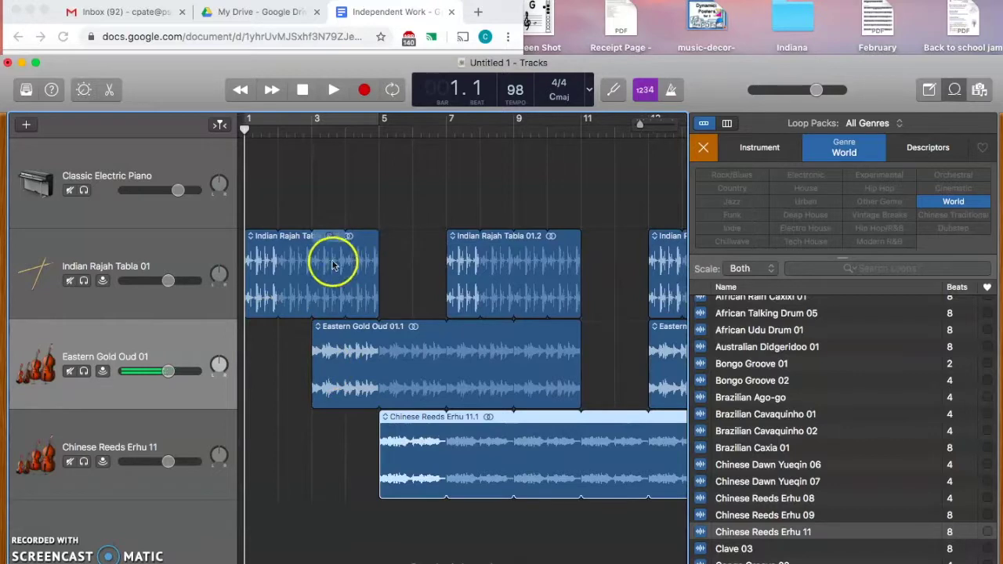
pyautogui.click(351, 355)
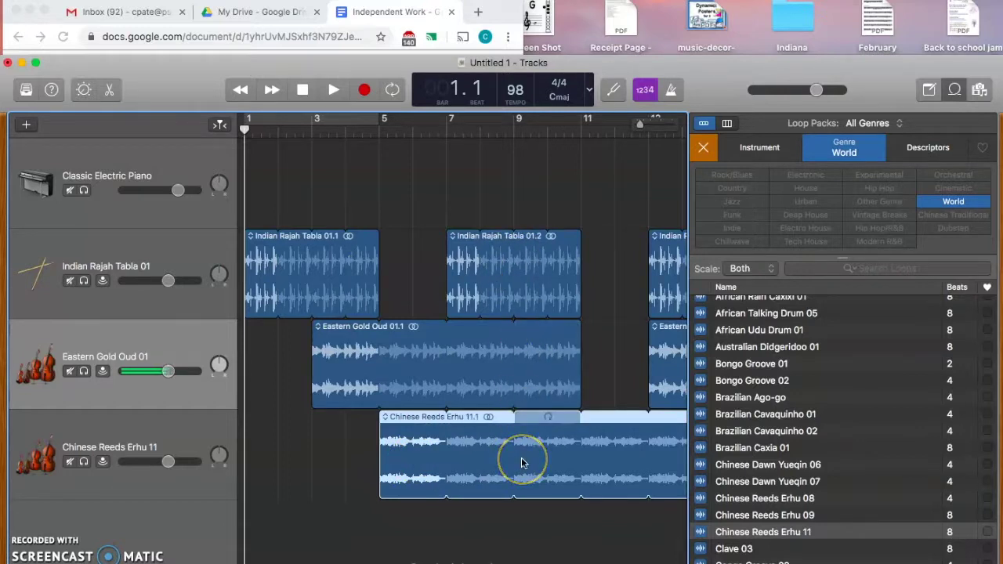
pyautogui.hscroll(4, 522, 461)
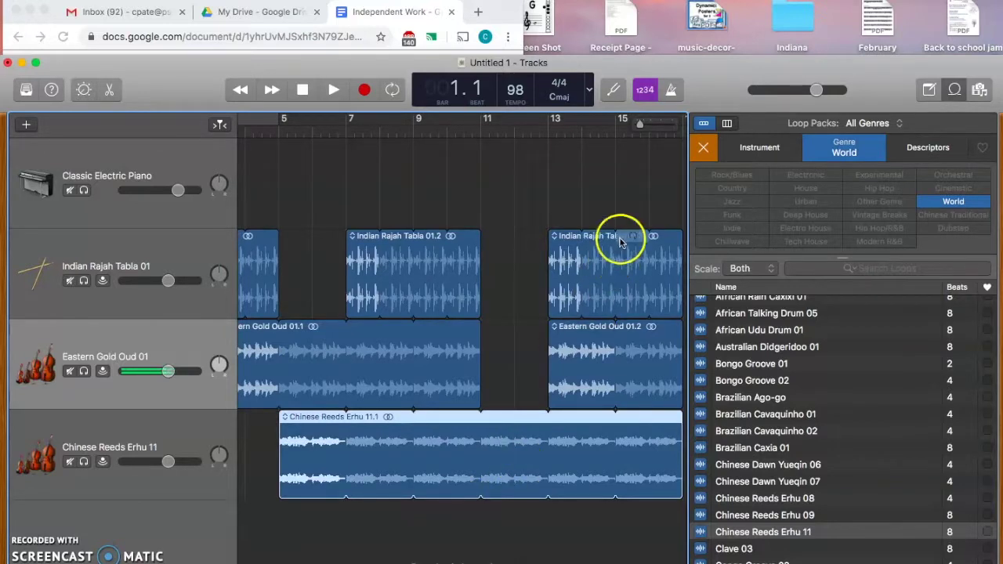
pyautogui.click(302, 89)
pyautogui.click(333, 89)
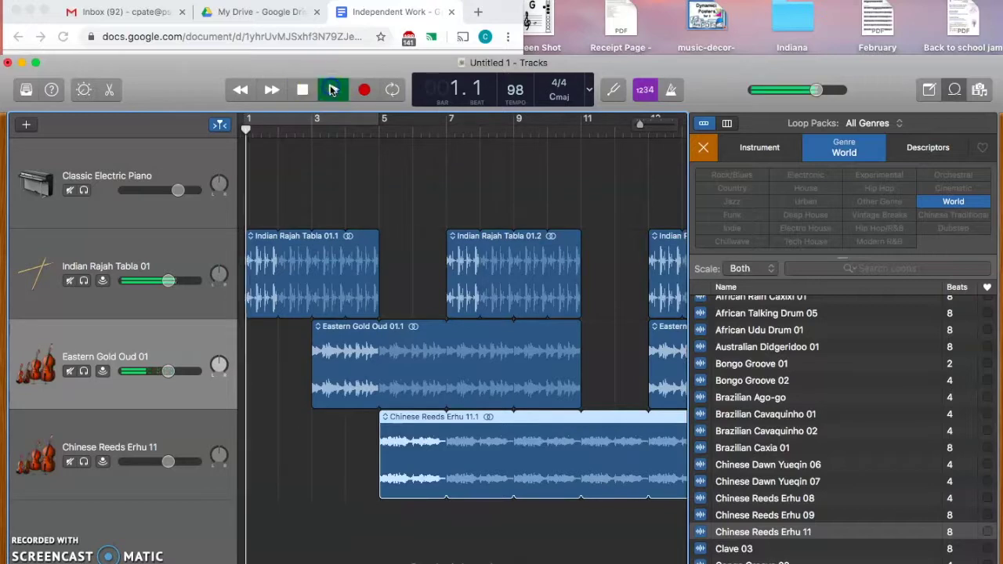